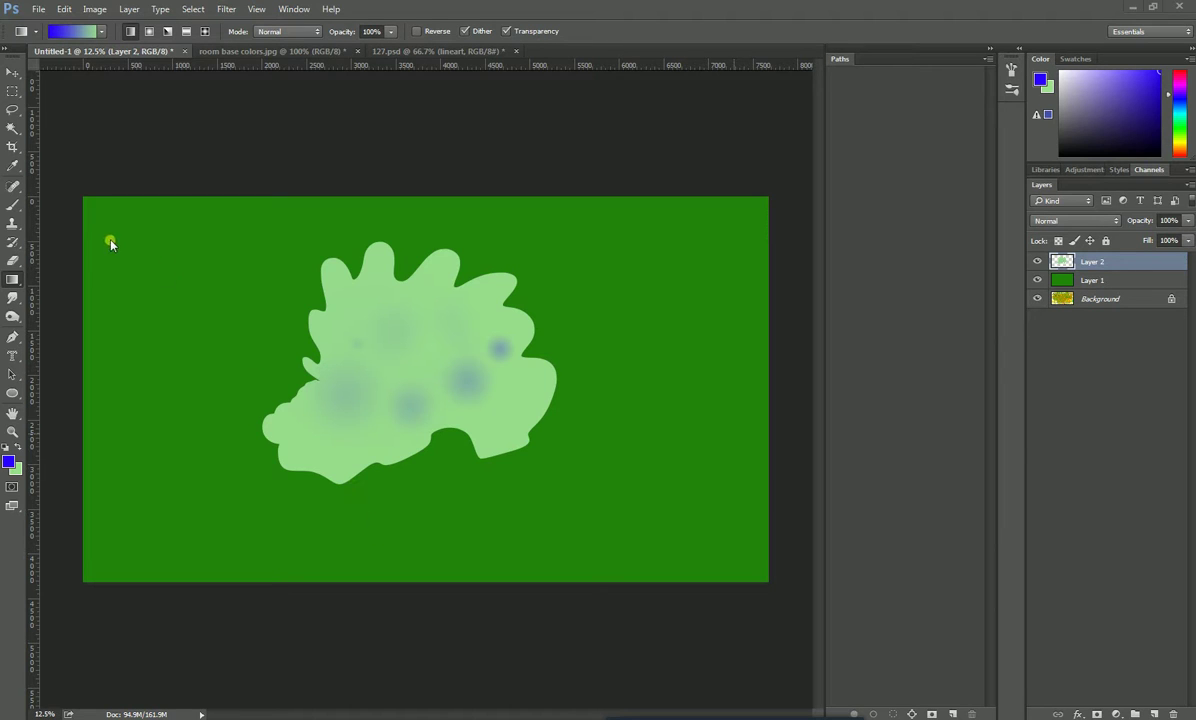
- Close the Untitled-1 test document without saving, leaving 127.psd open
click(185, 52)
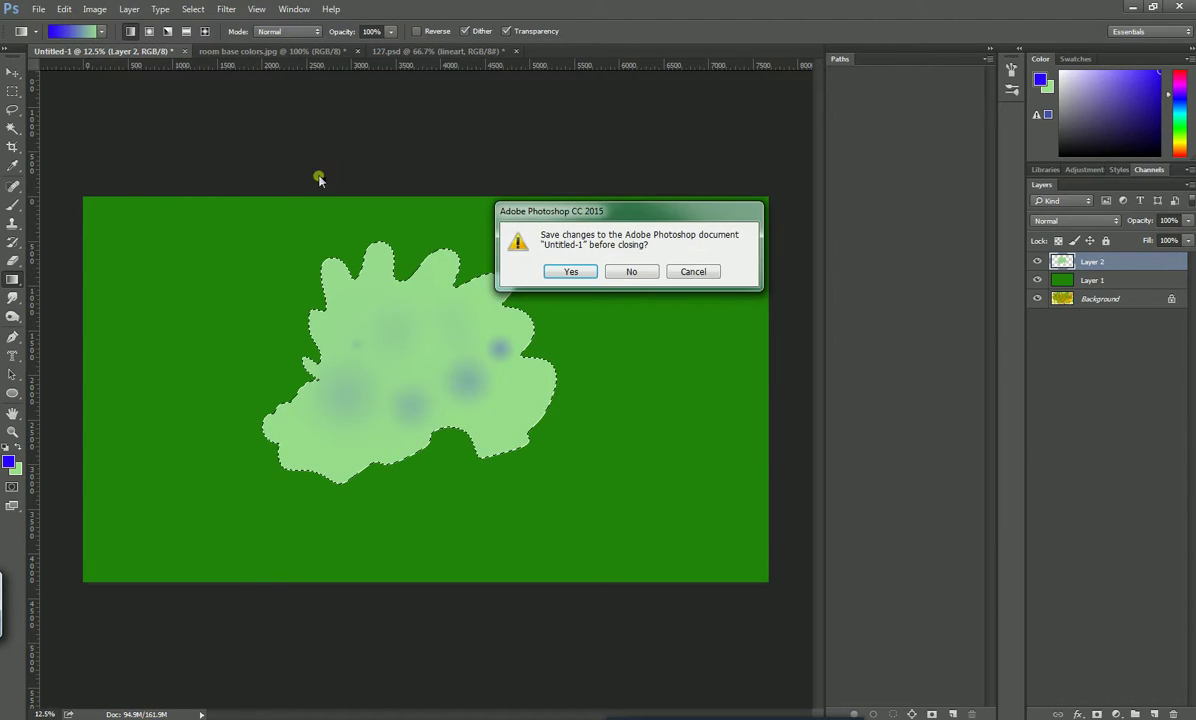
click(580, 258)
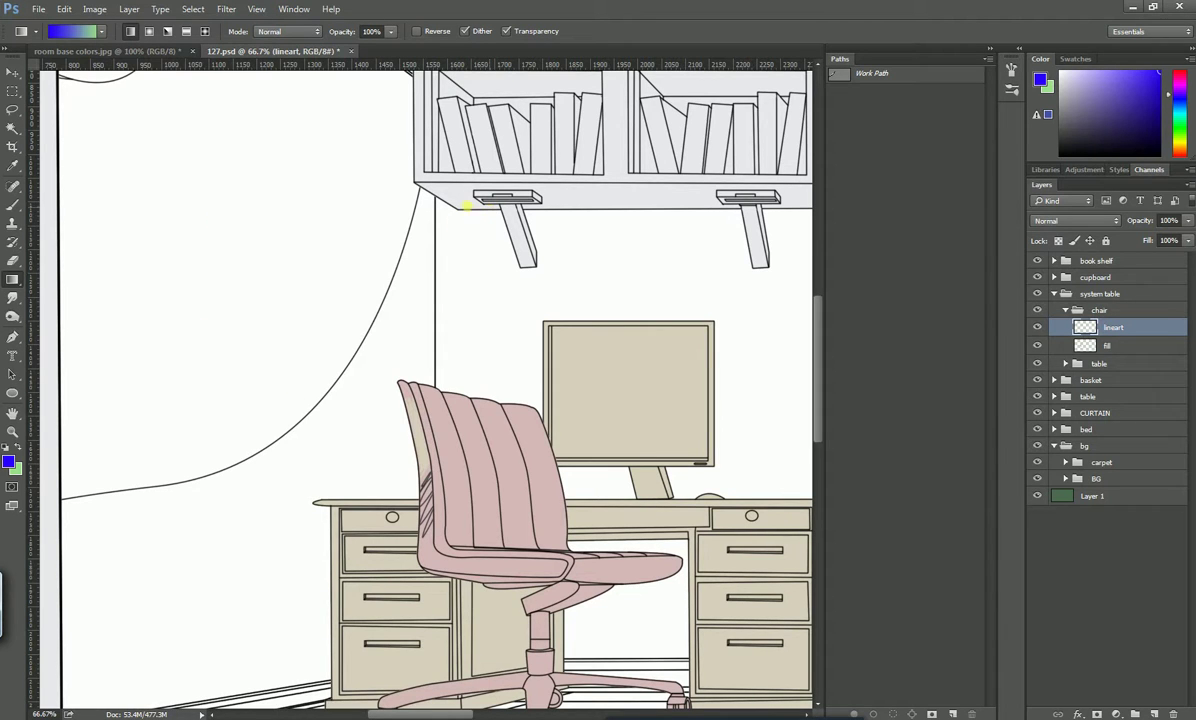
- Pan and zoom across the line-art room toward the bed, desk and chair, and show rulers
ctrl+click(466, 205)
drag(630, 256, 182, 406)
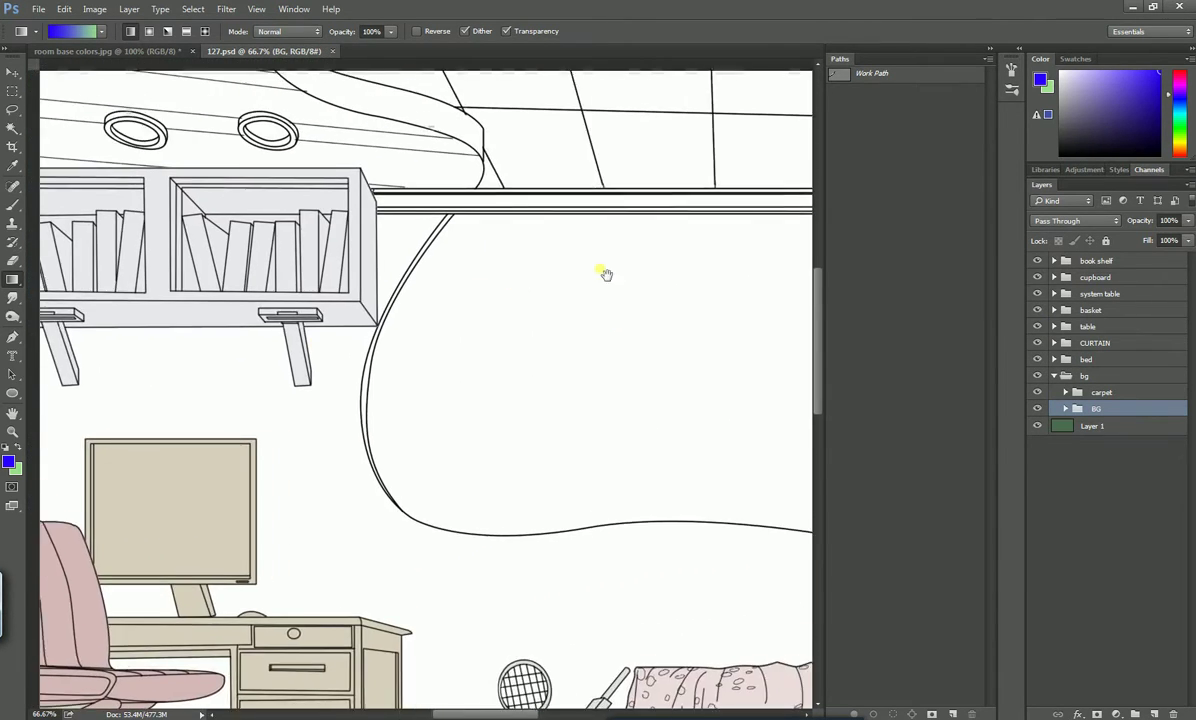
drag(606, 274, 448, 259)
drag(675, 285, 422, 243)
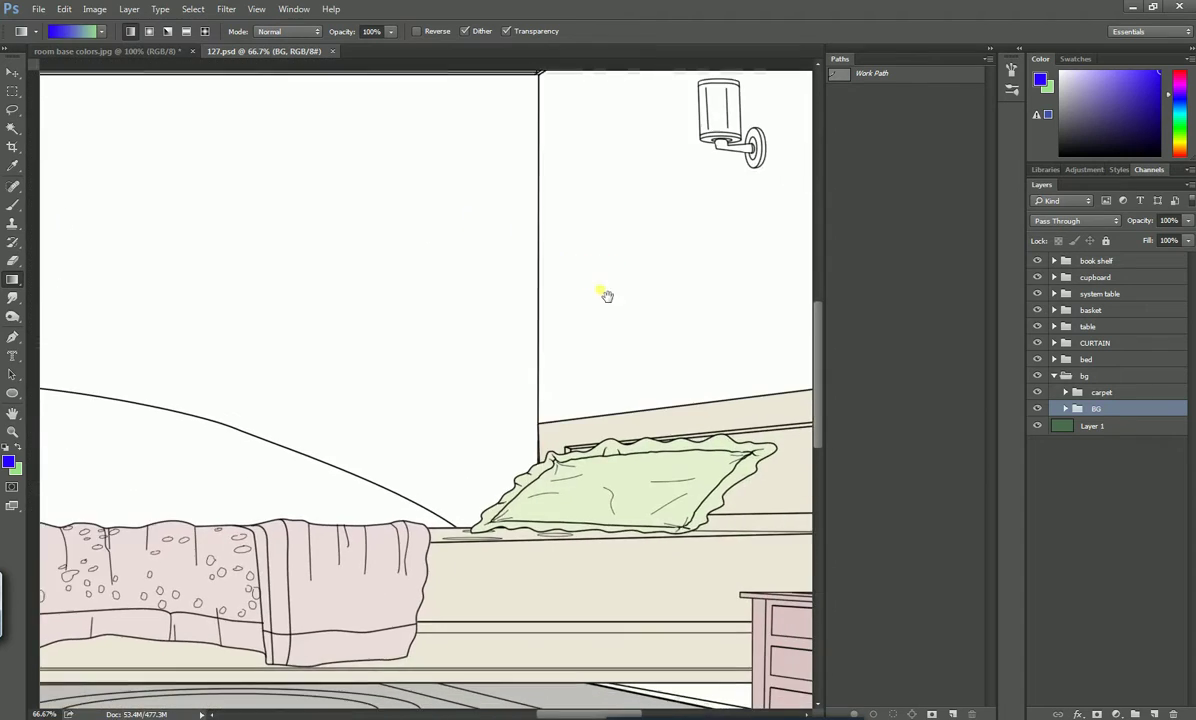
scroll(606, 295, down, 3)
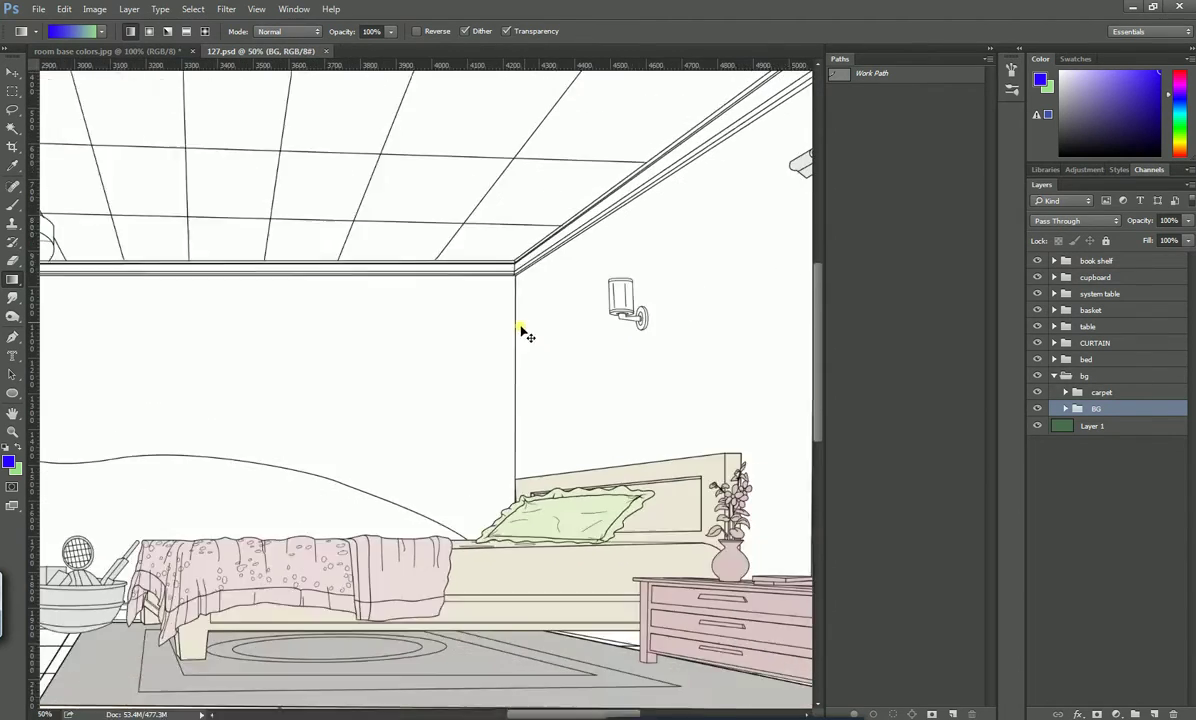
scroll(520, 330, down, 3)
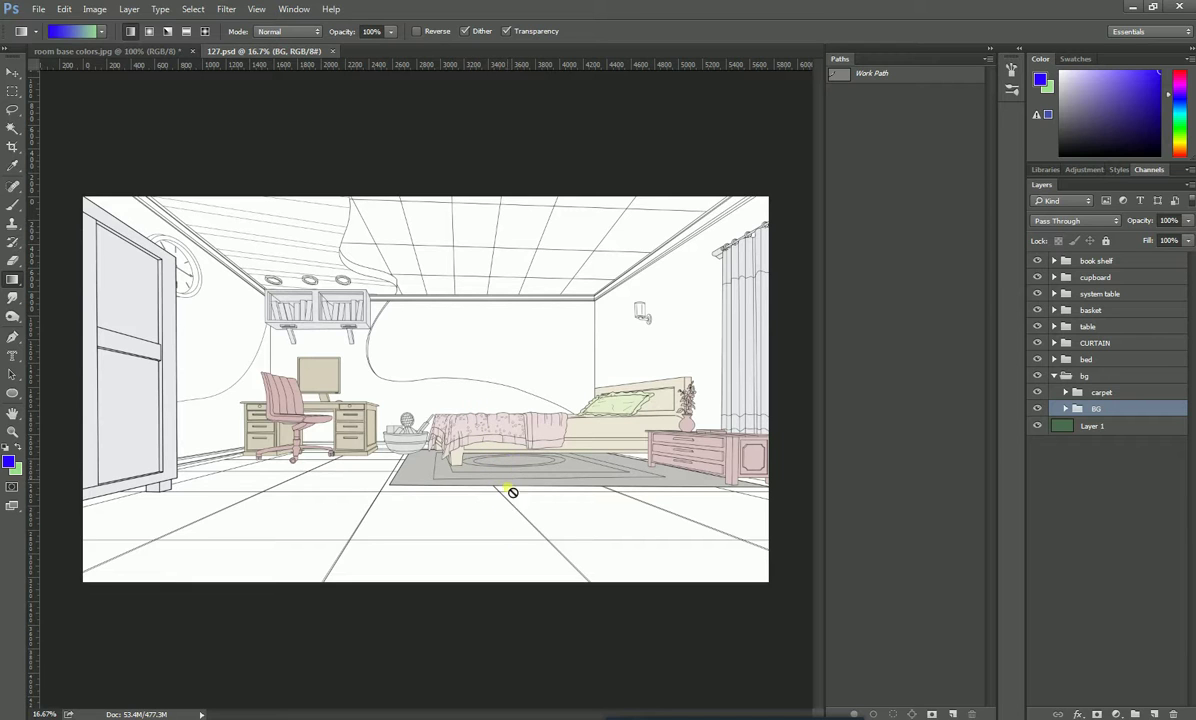
key(ctrl+plus)
key(ctrl+plus)
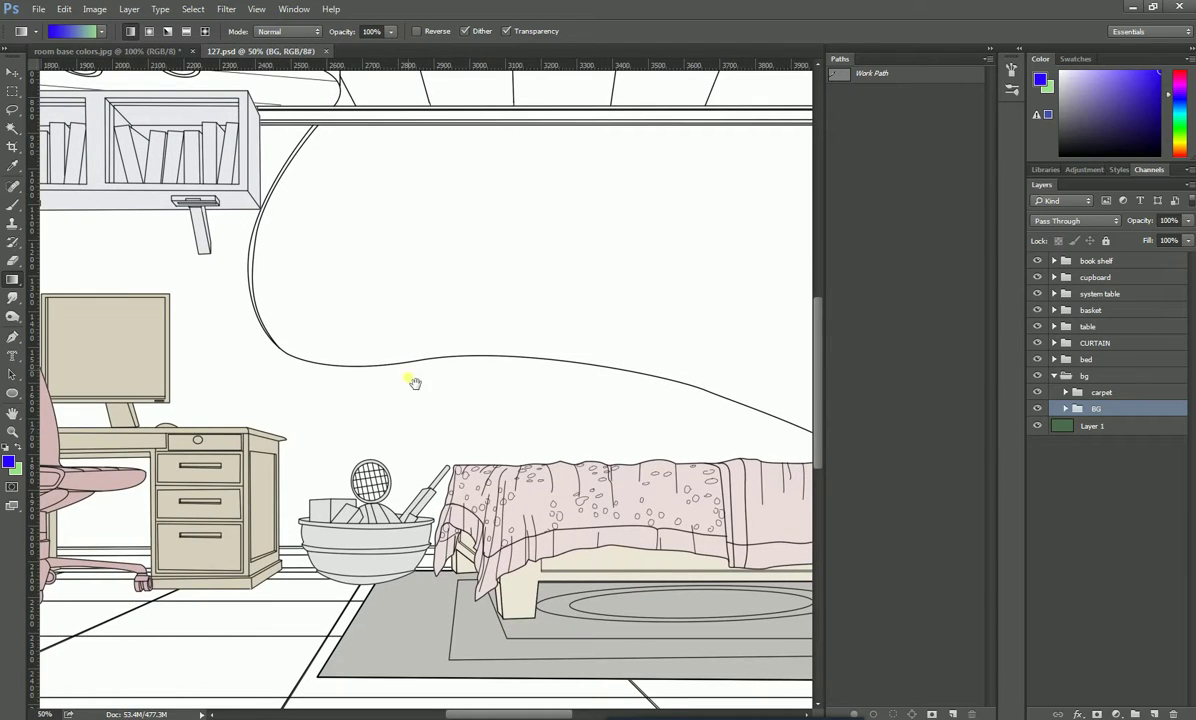
drag(220, 400, 465, 388)
key(ctrl+r)
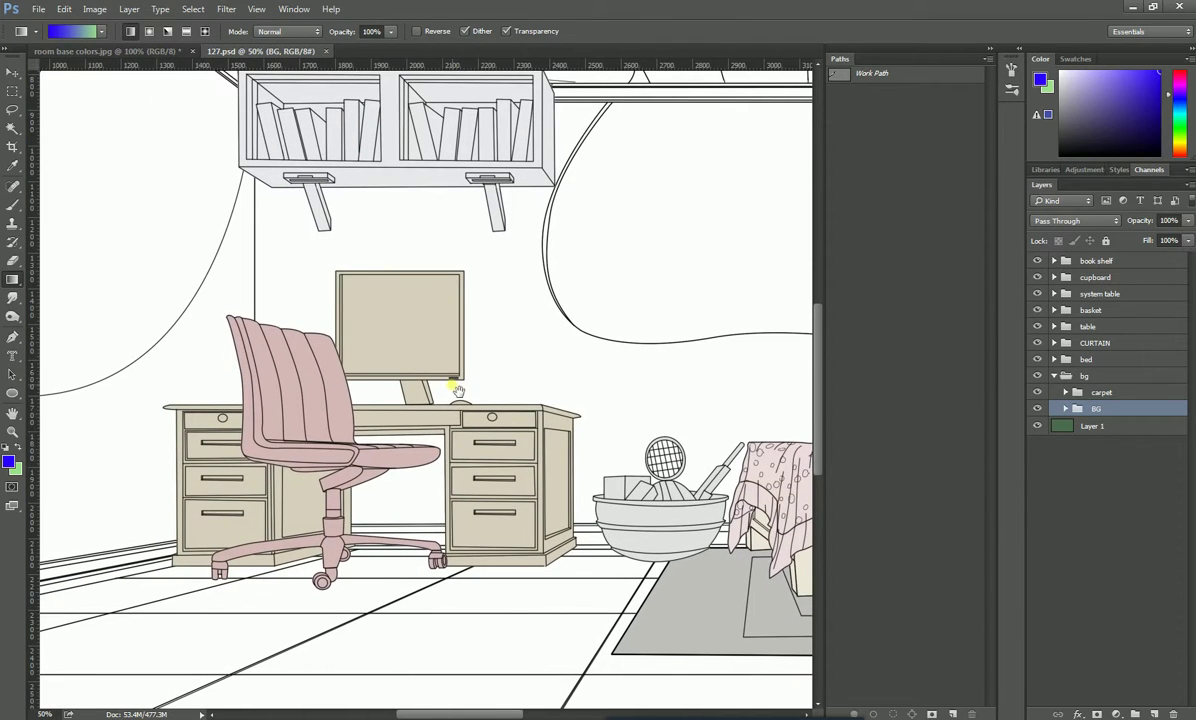
- Zoom out to survey the bed, curtain, desk and shelves, then bring up room base colors.jpg
key(ctrl+minus)
key(ctrl+minus)
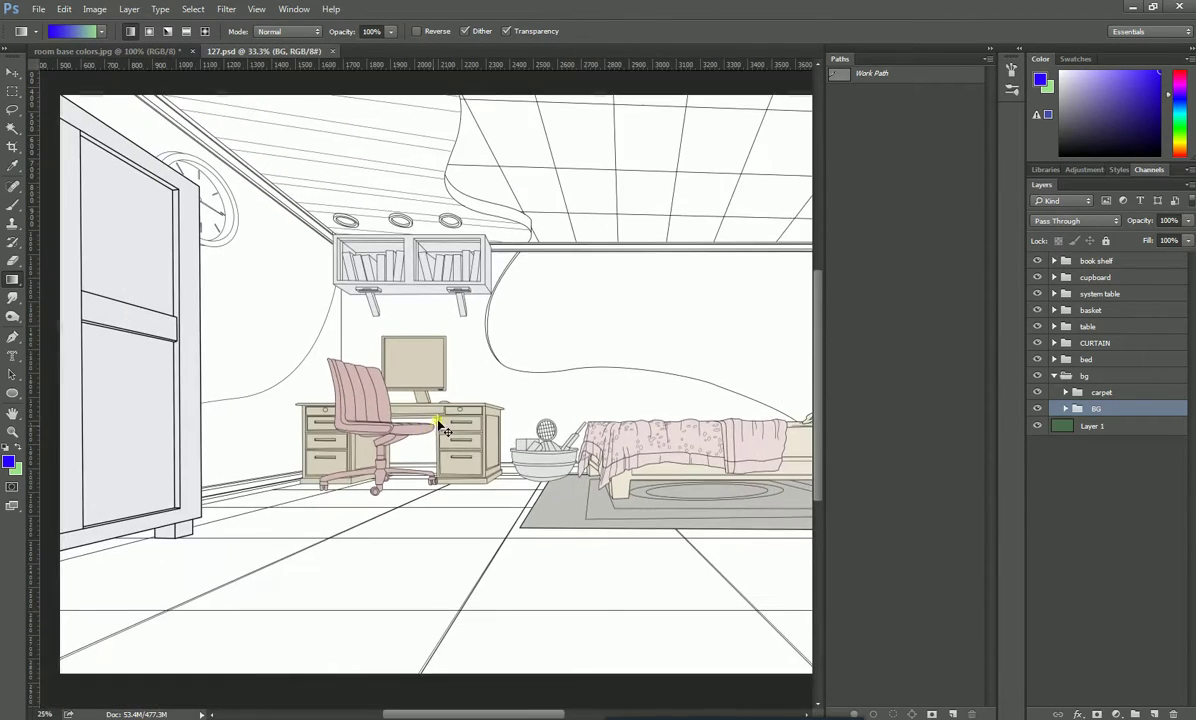
drag(437, 380, 487, 459)
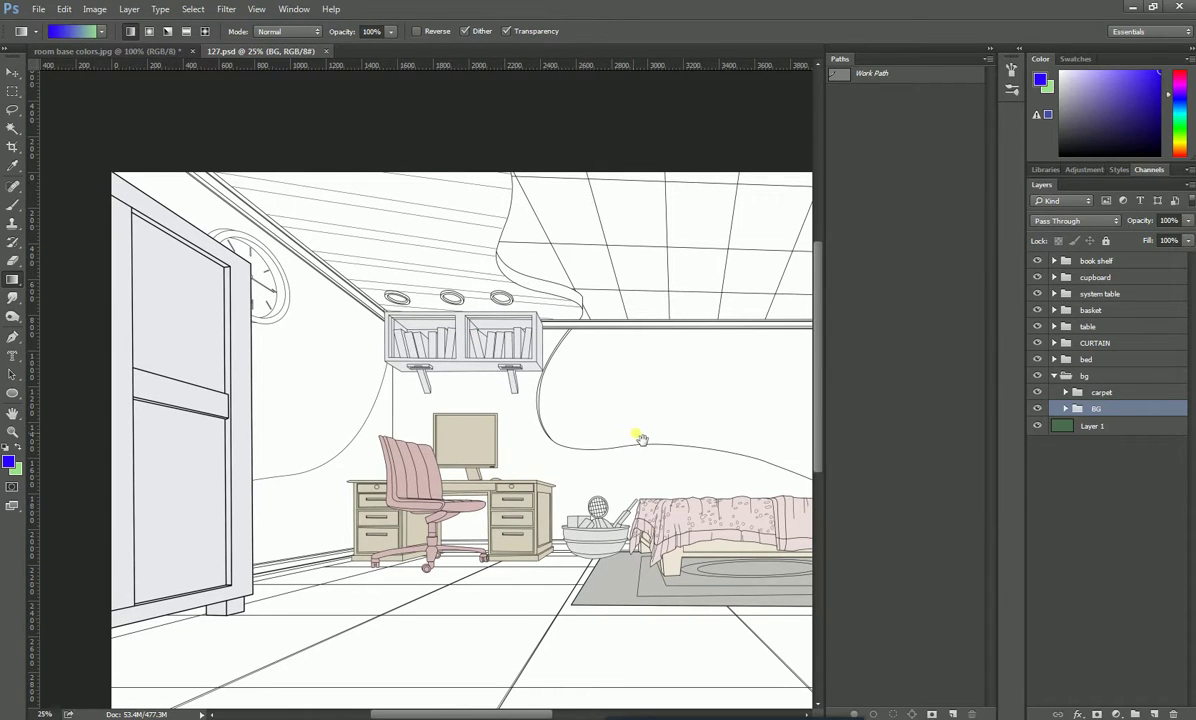
drag(641, 435, 480, 350)
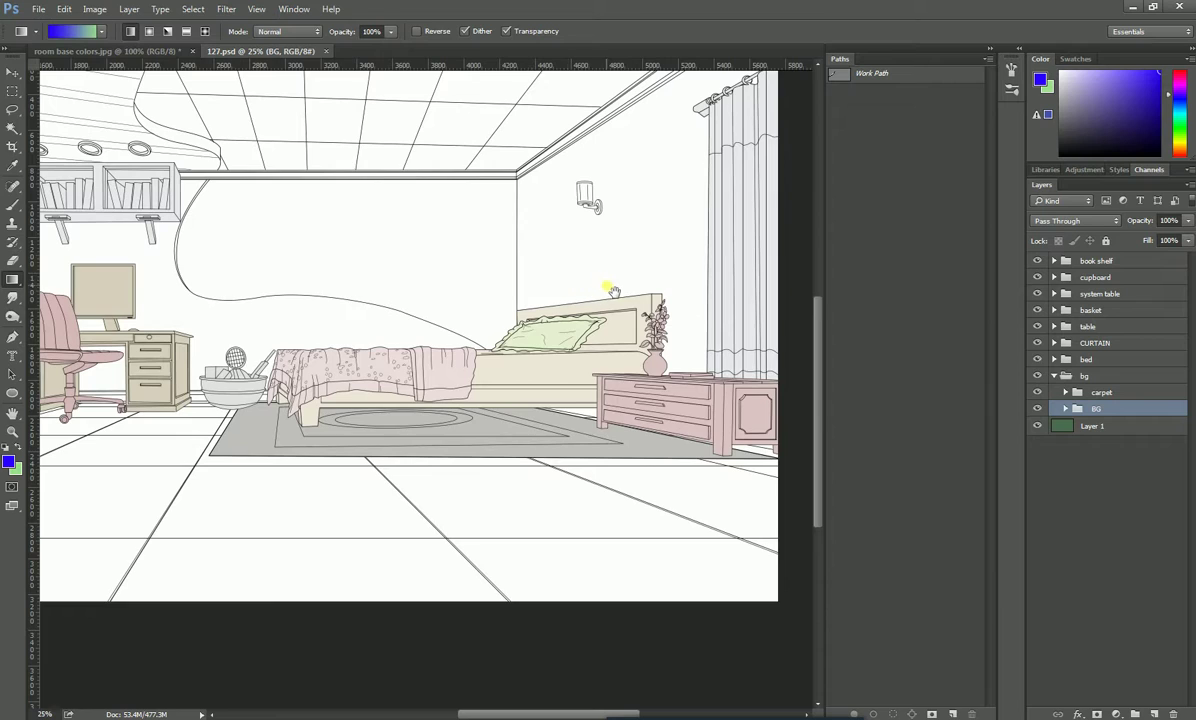
drag(611, 288, 522, 356)
drag(419, 419, 537, 419)
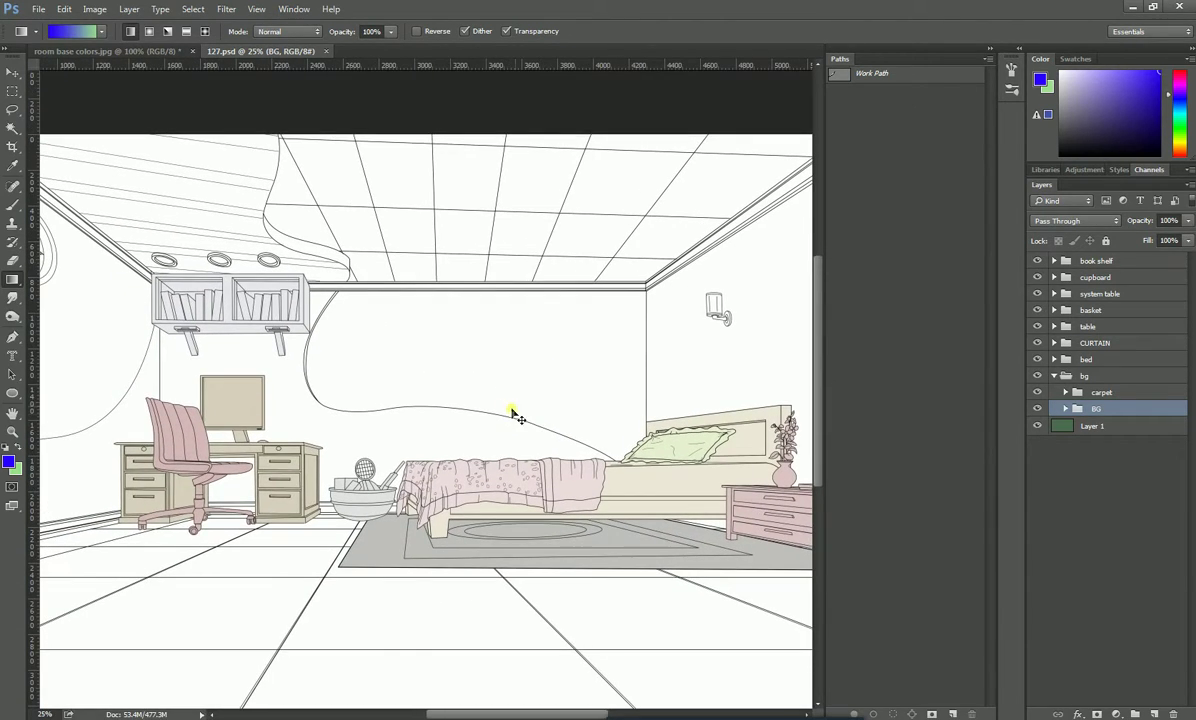
key(ctrl+minus)
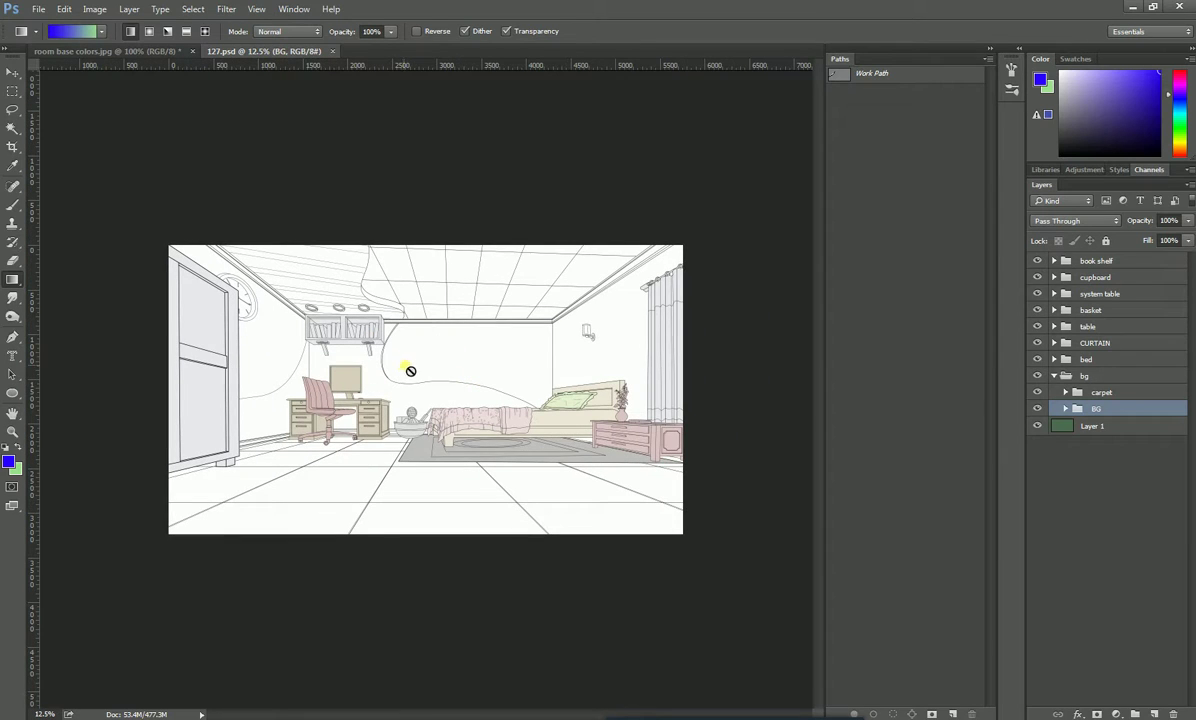
key(ctrl+plus)
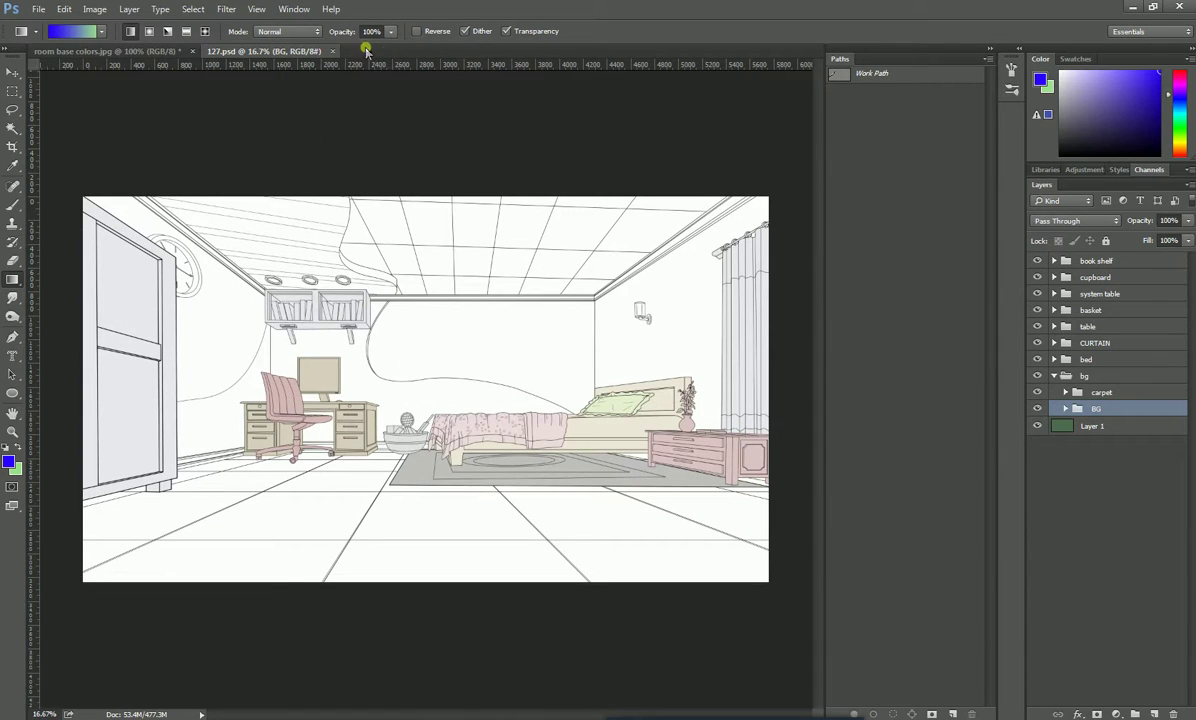
click(170, 51)
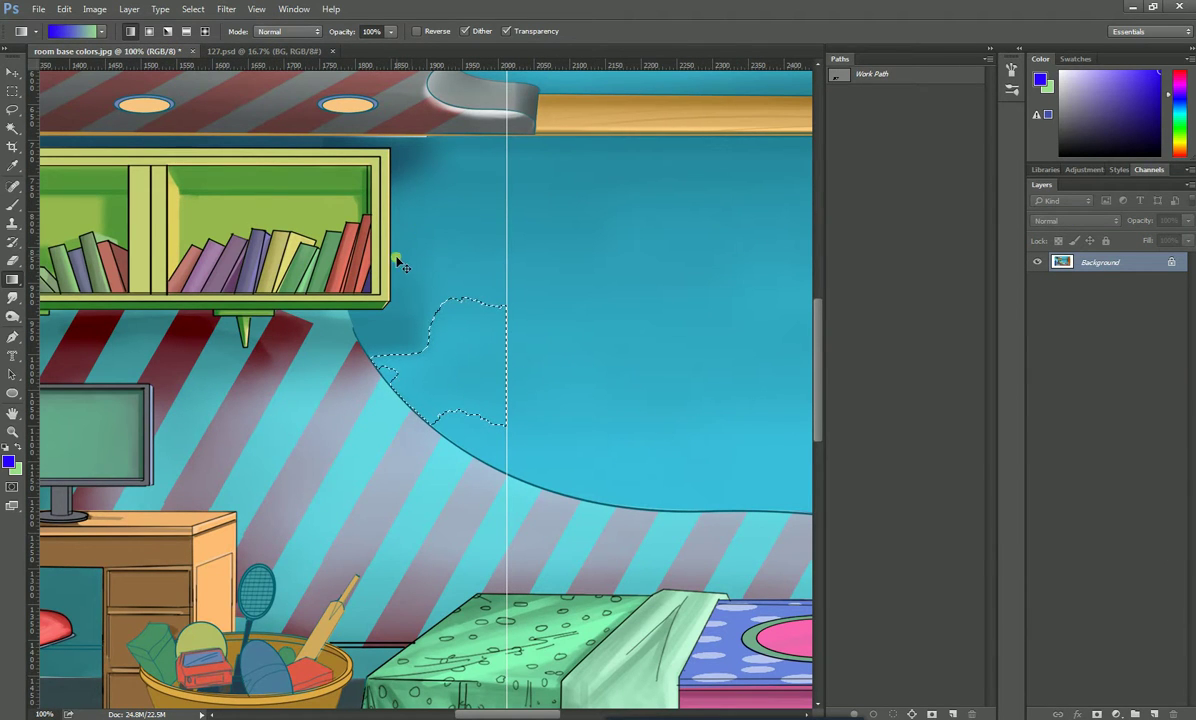
- Zoom out and pan over the reference's wardrobe, red chair, bed and red window wall, then return to 127.psd
key(ctrl+minus)
key(ctrl+minus)
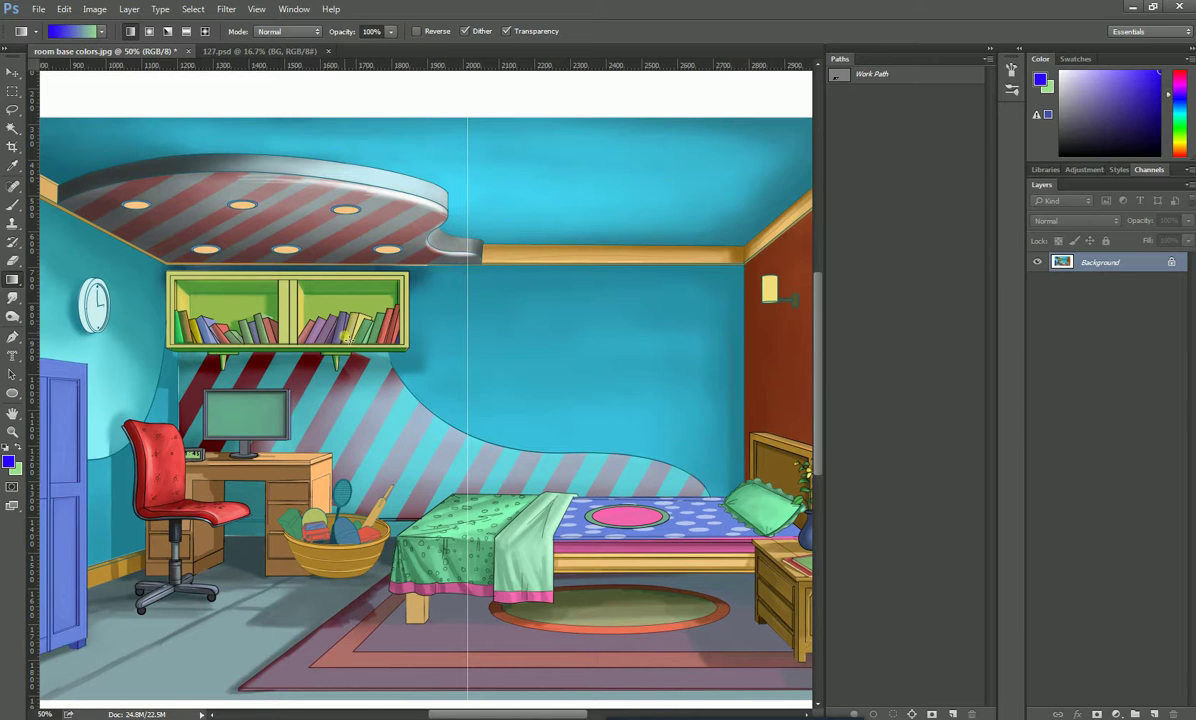
drag(330, 423, 247, 414)
drag(410, 360, 414, 391)
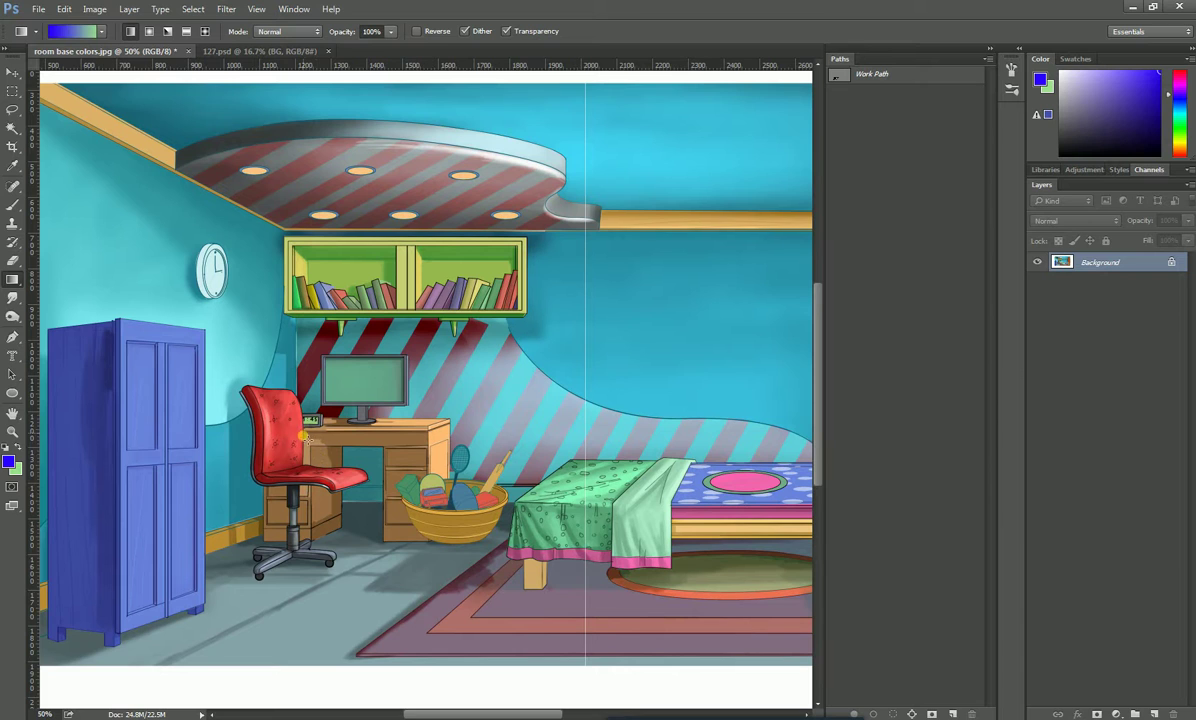
mouse_move(477, 342)
mouse_down()
mouse_move(604, 299)
mouse_move(577, 323)
mouse_move(462, 335)
mouse_up()
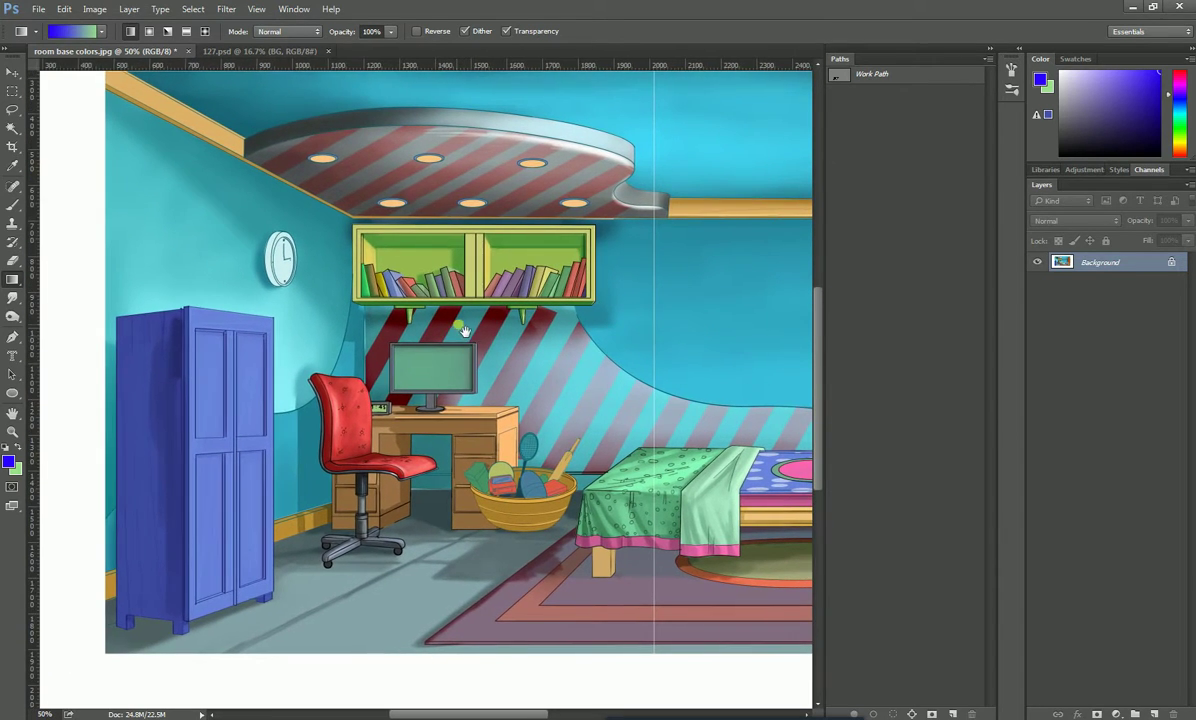
drag(362, 299, 293, 287)
drag(553, 299, 513, 352)
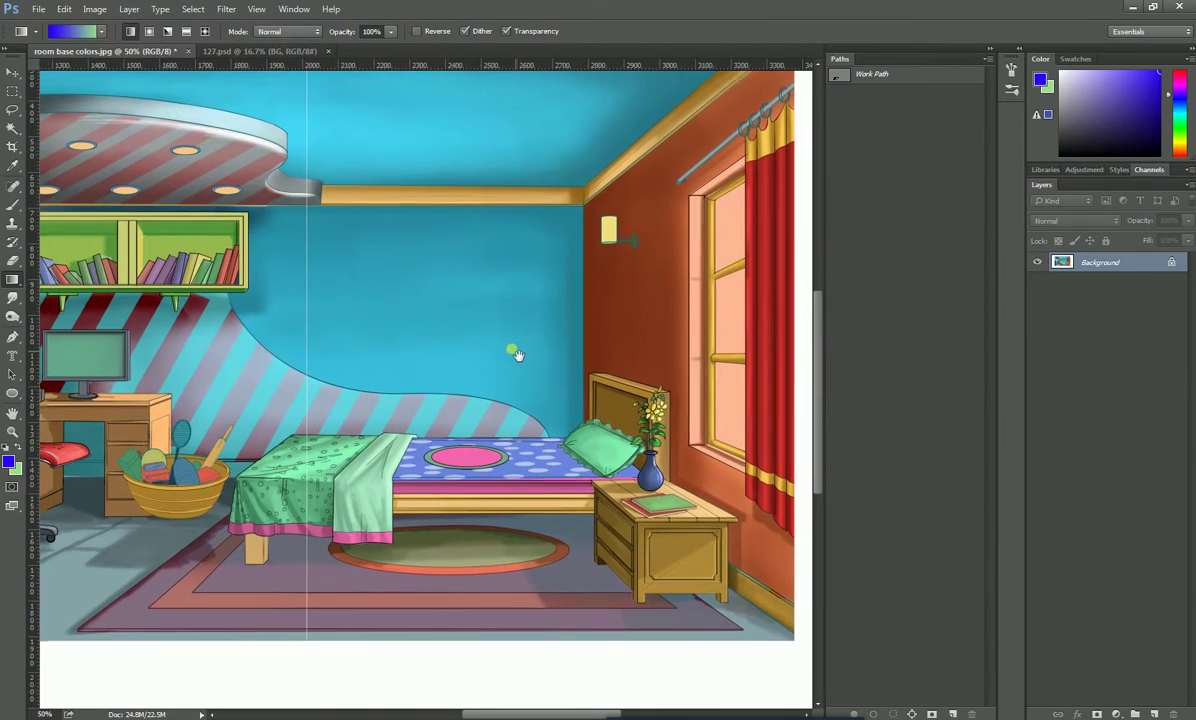
click(248, 51)
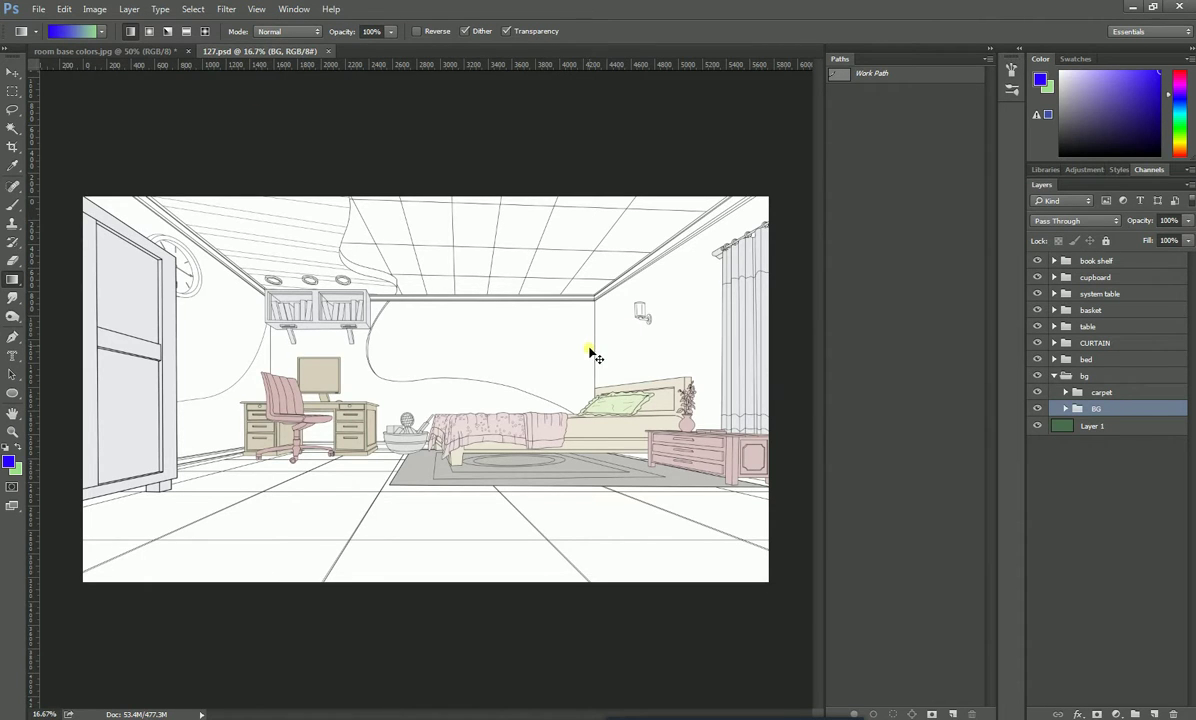
- Expand the system table > chair group and select the chair's lineart layer
key(ctrl+plus)
key(ctrl+plus)
drag(333, 459, 531, 414)
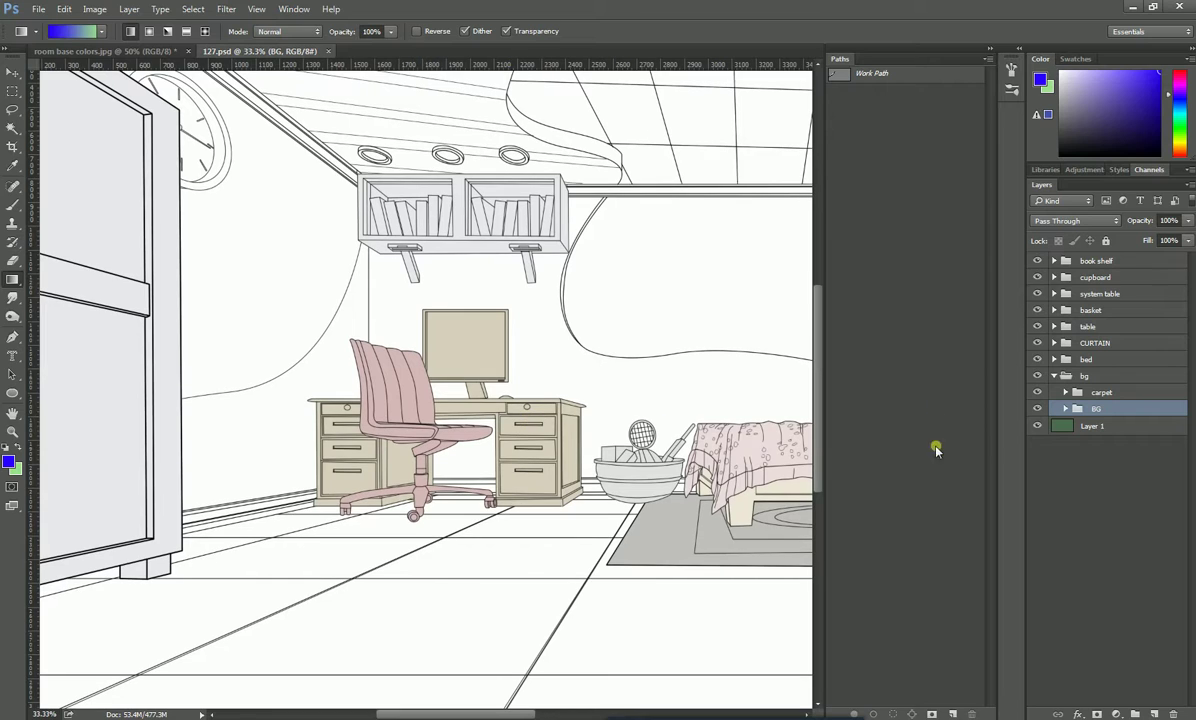
click(1058, 295)
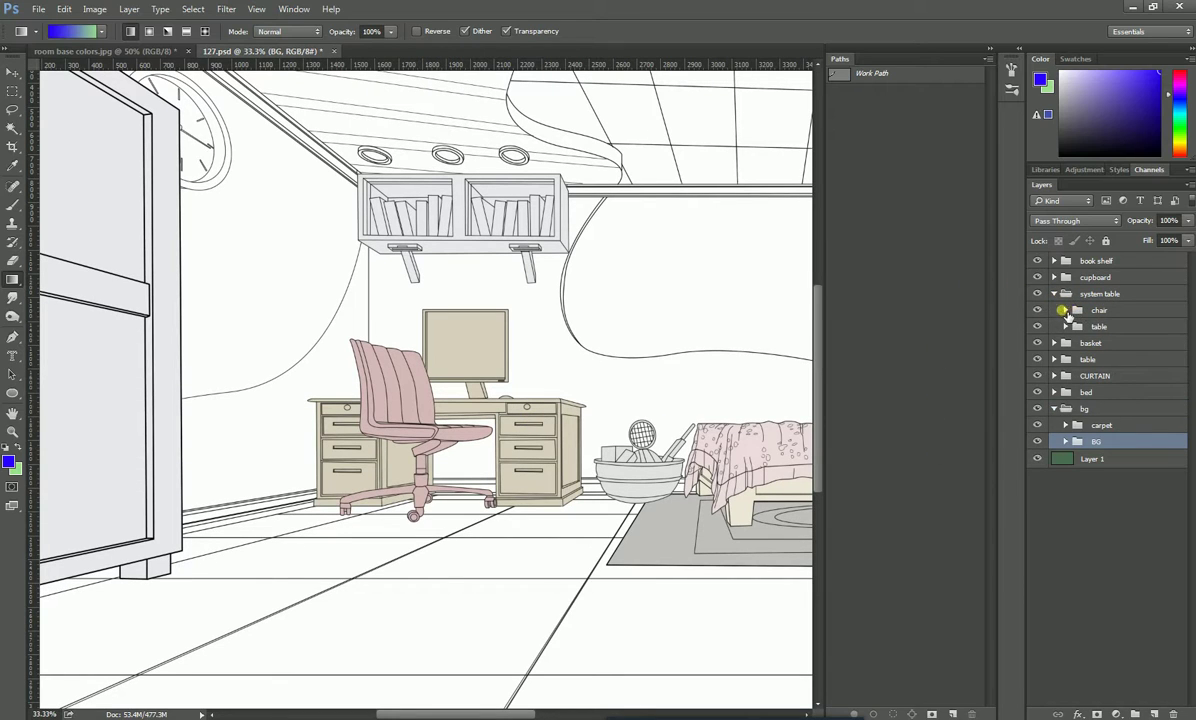
click(1066, 311)
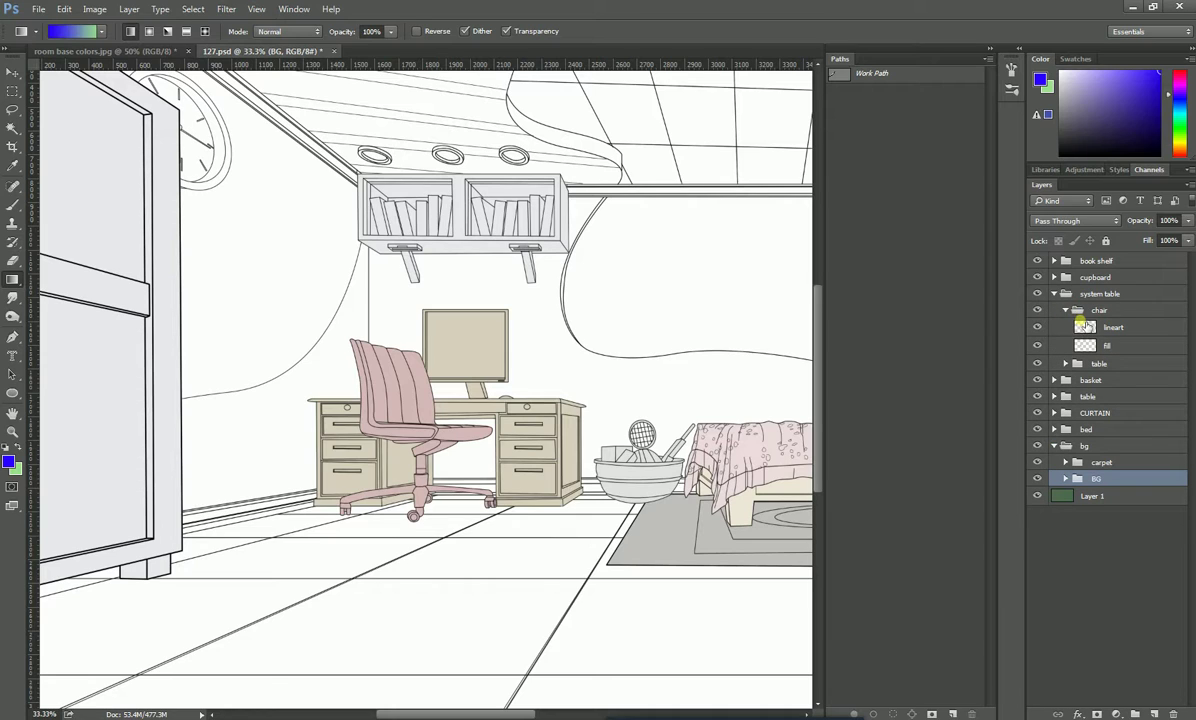
click(1082, 311)
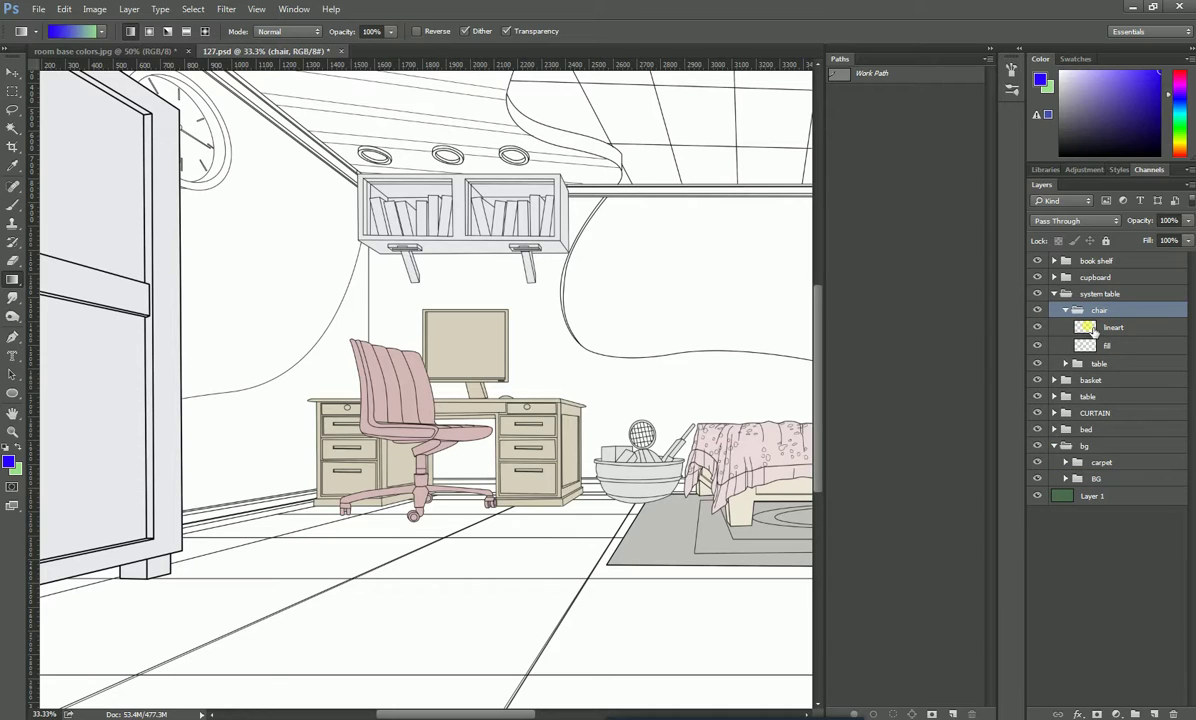
click(1135, 333)
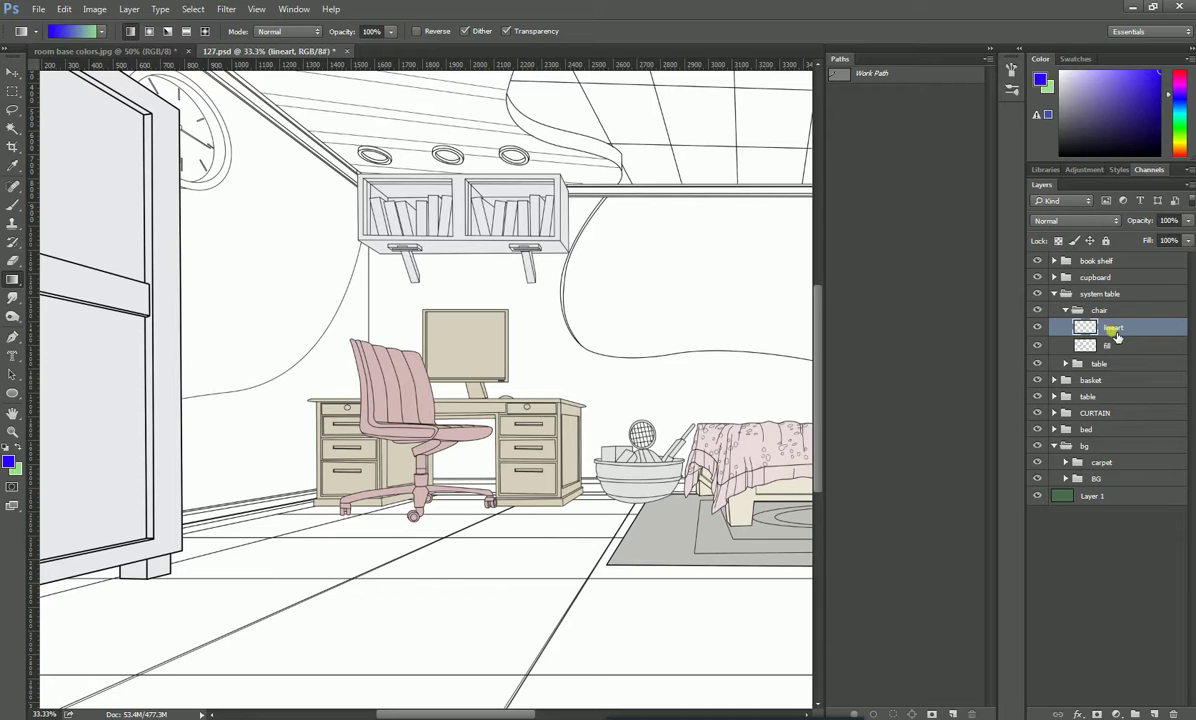
- Toggle the lineart's visibility to check the fill, then lock the layer completely
click(1038, 327)
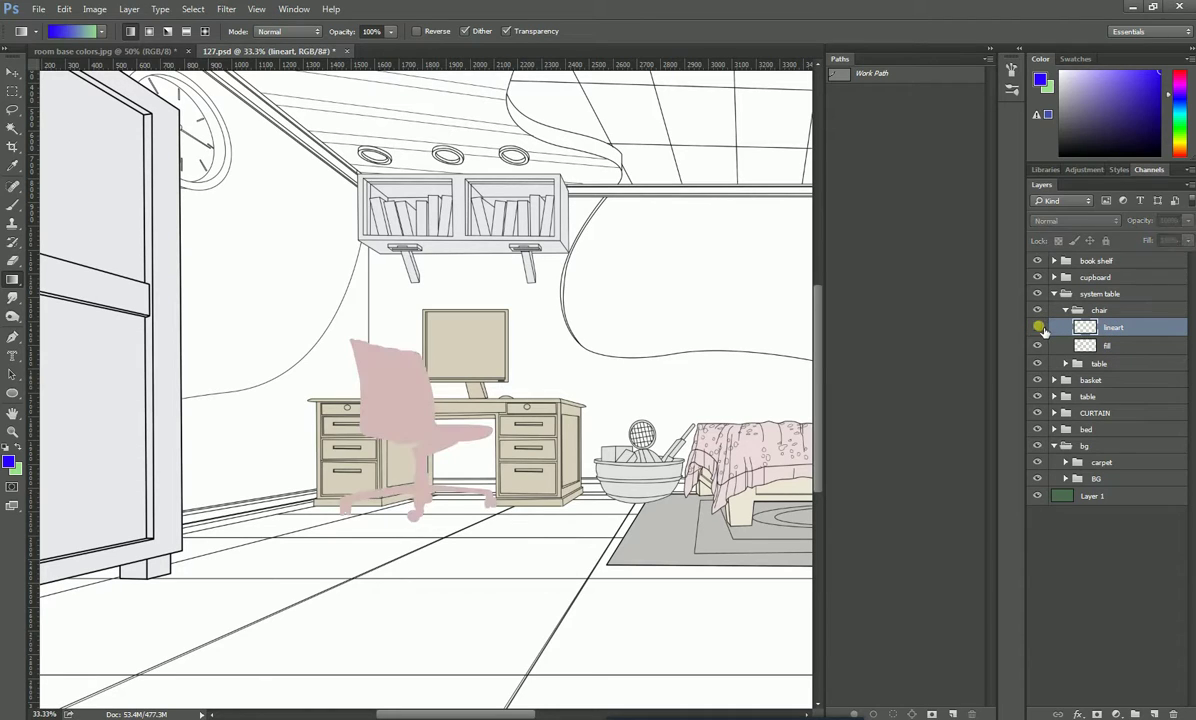
click(1038, 327)
click(1038, 327)
click(1038, 327)
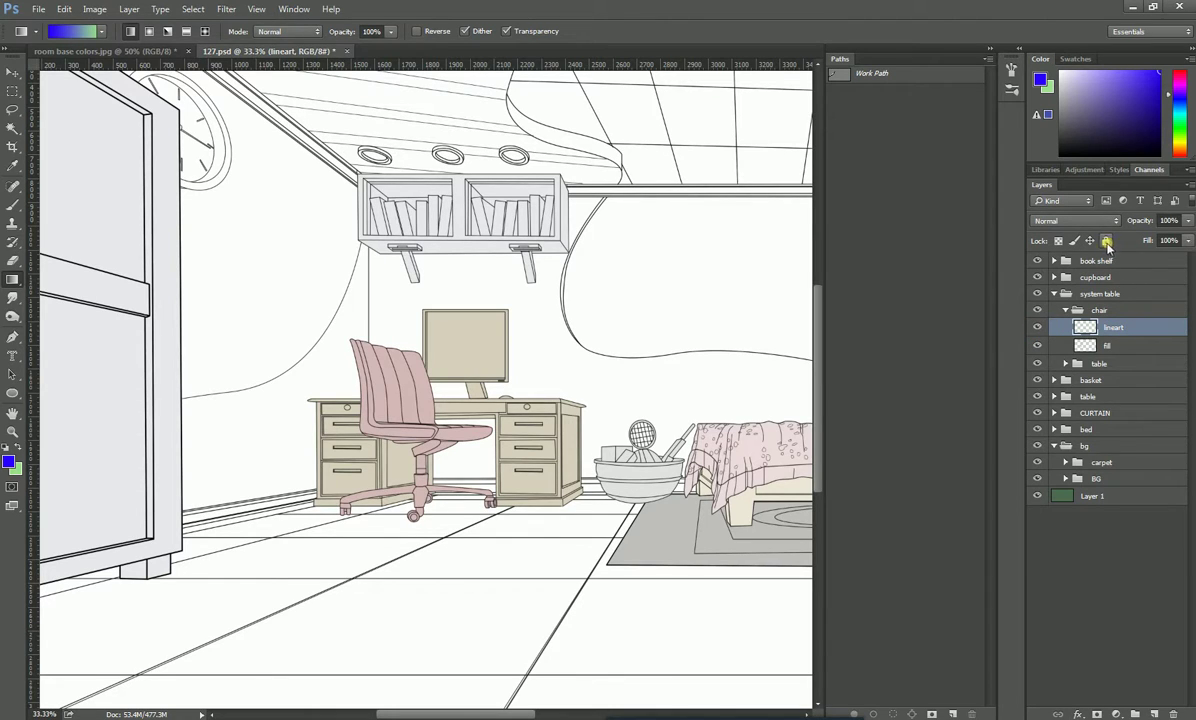
click(1106, 242)
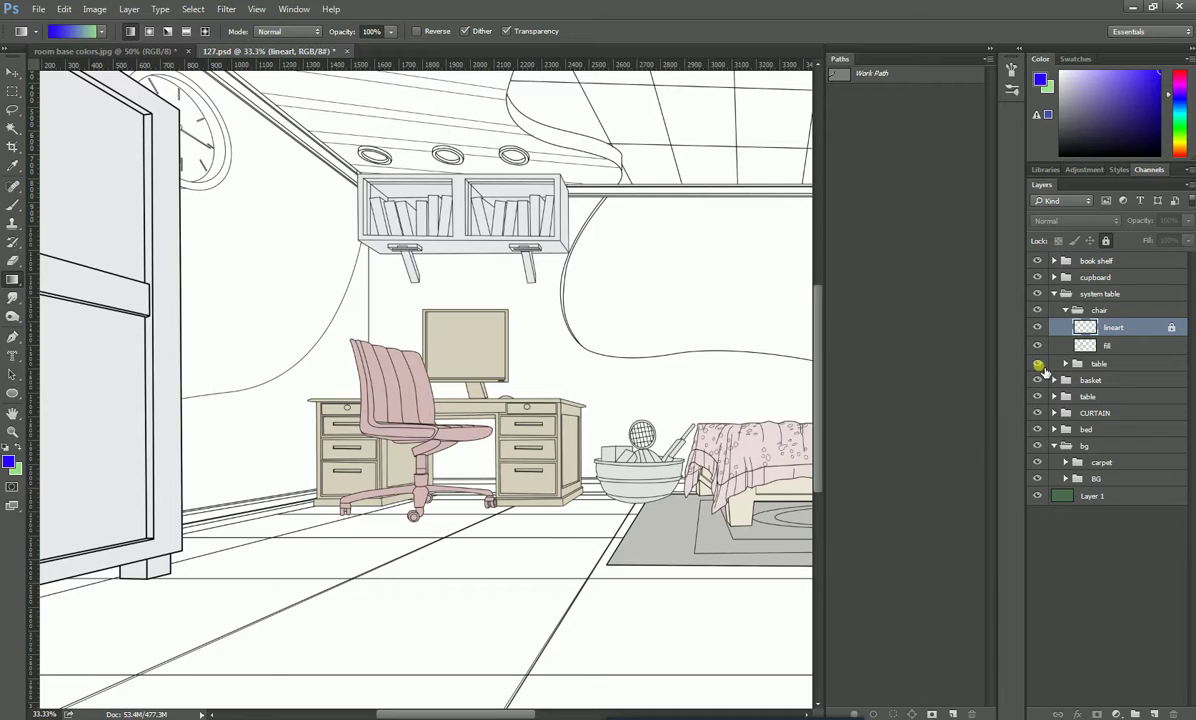
- Hide every layer except the system table group to isolate the chair, then switch to room base colors.jpg
drag(1040, 366, 1040, 481)
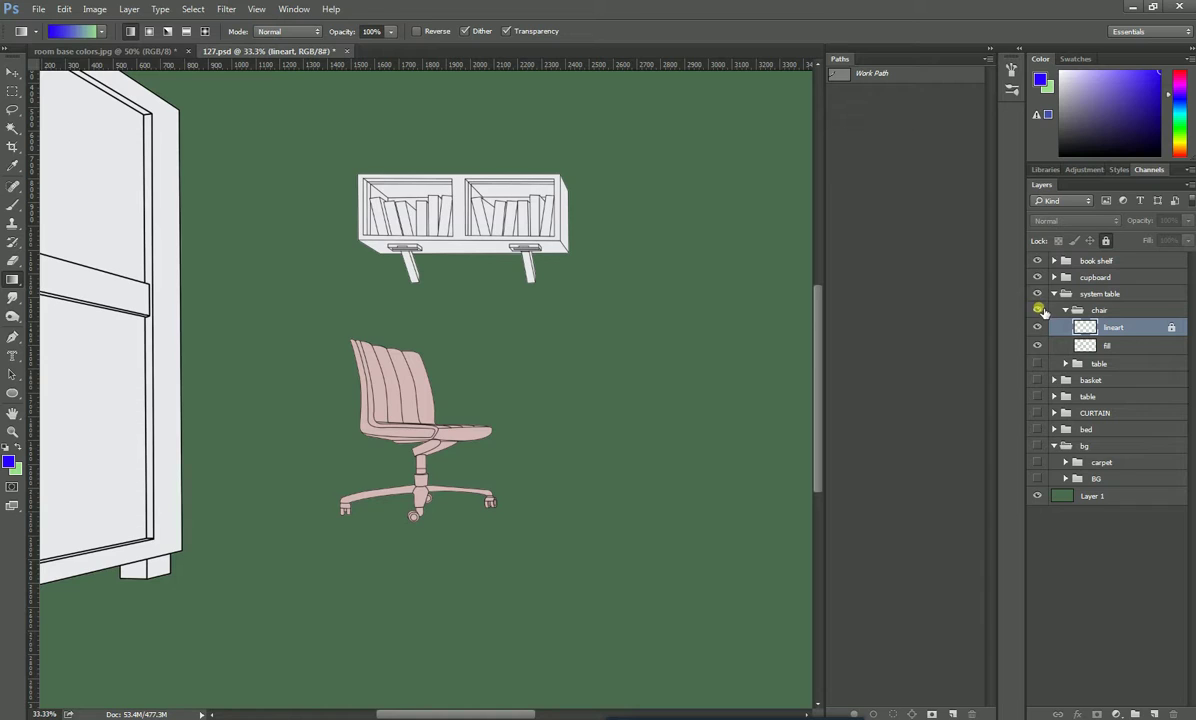
drag(1037, 260, 1037, 293)
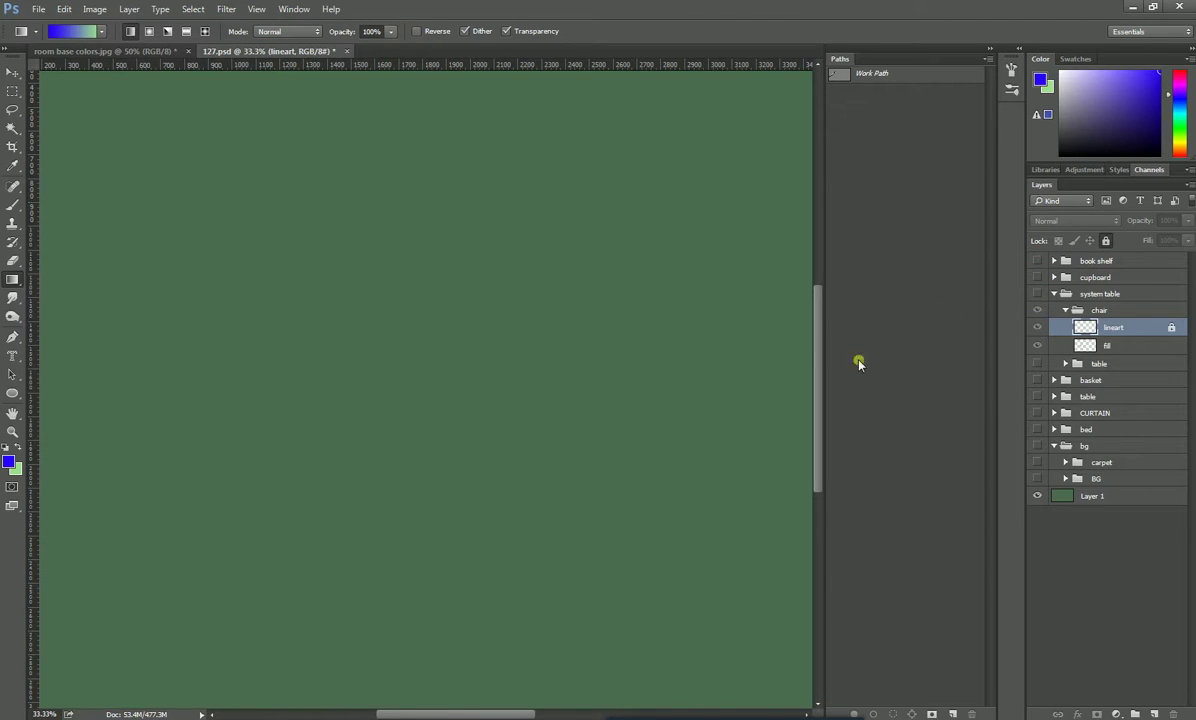
click(1038, 294)
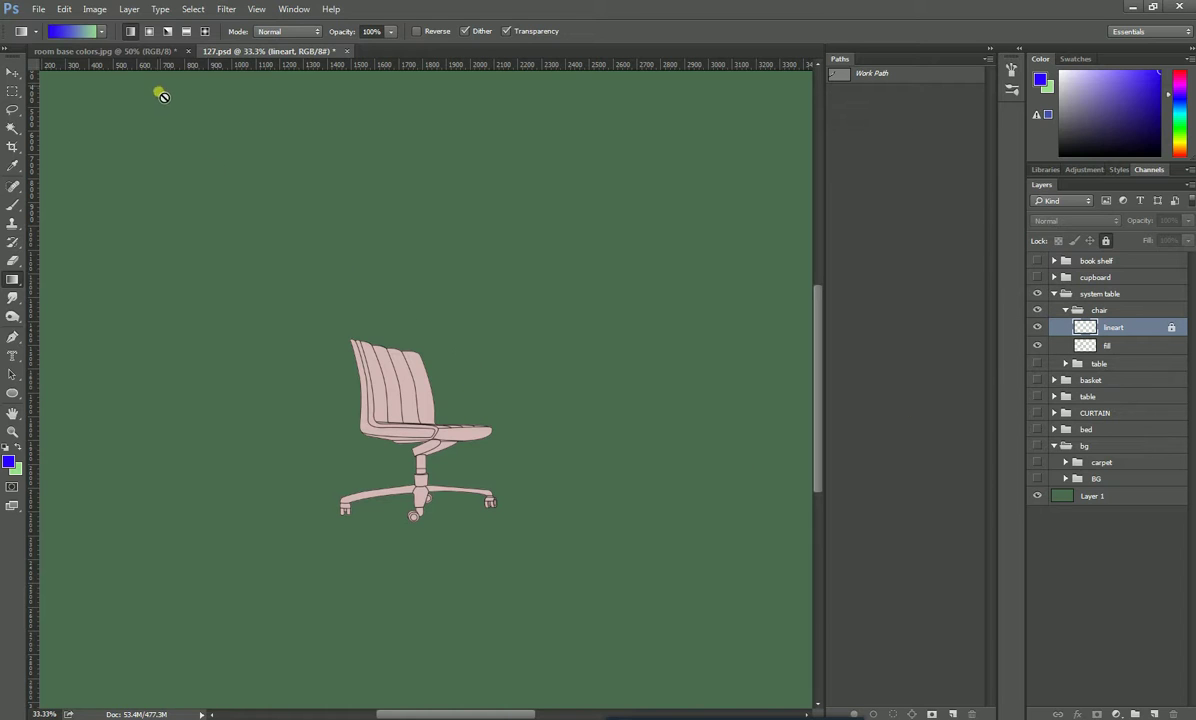
click(138, 51)
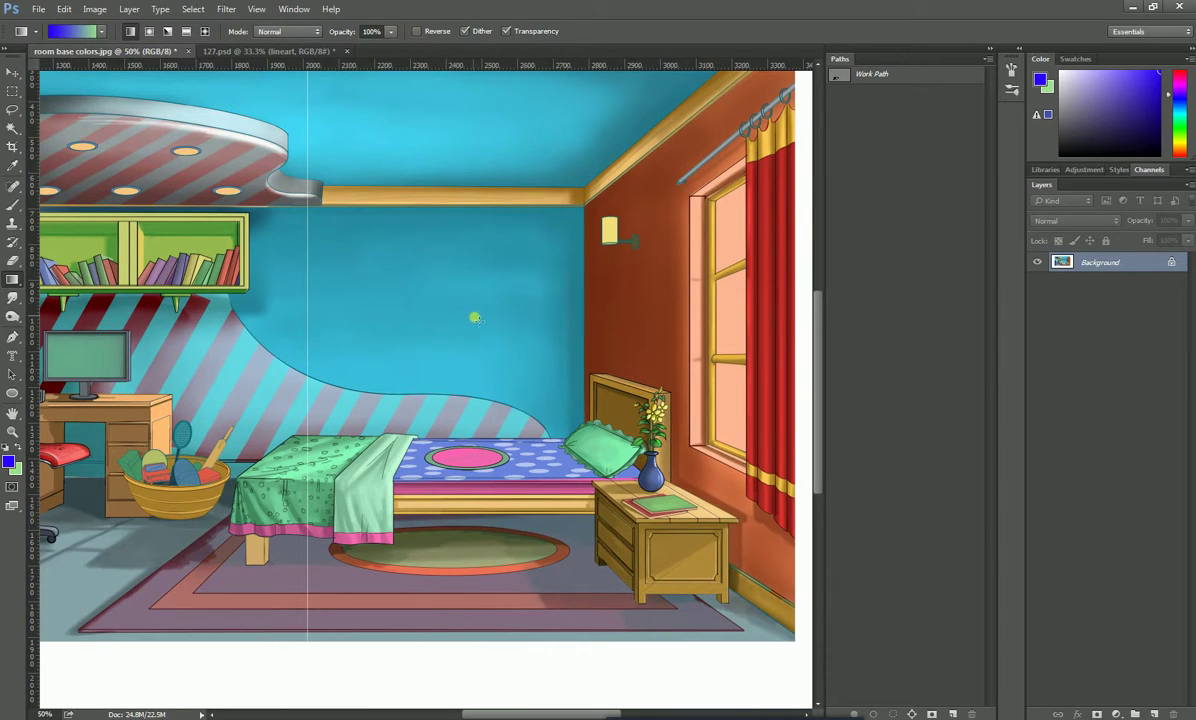
- Zoom and scroll in on the chair in the reference image
scroll(461, 343, up, 3)
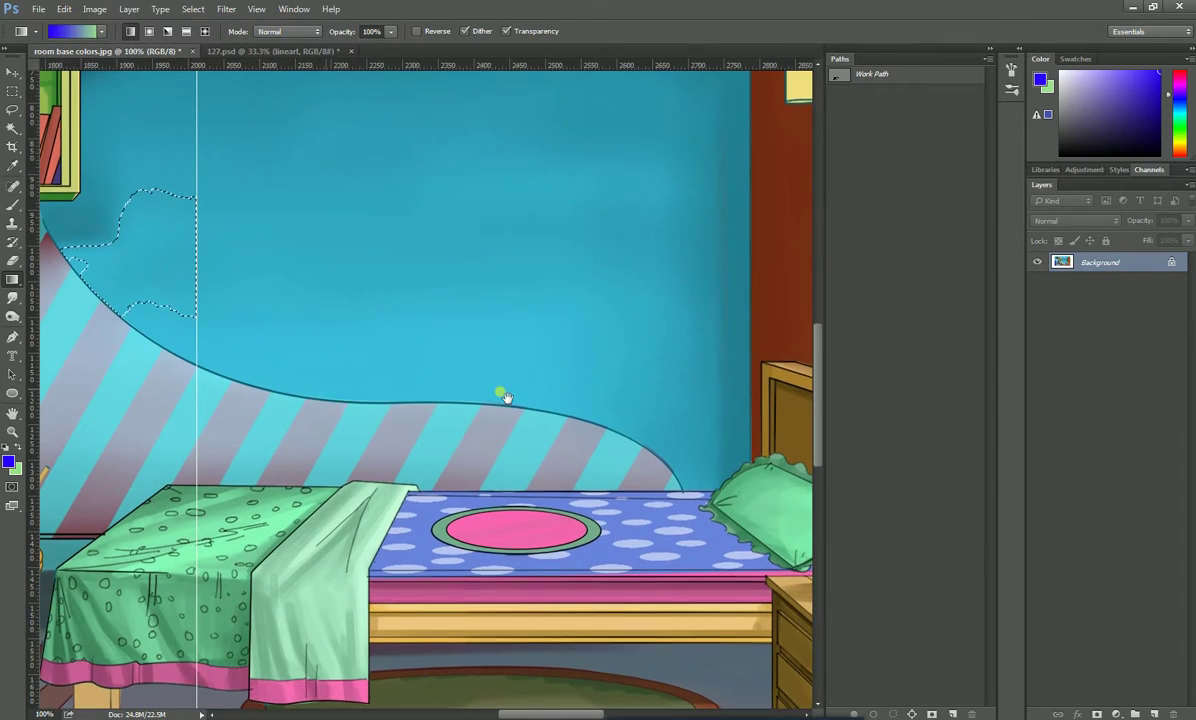
scroll(499, 395, left, 5)
scroll(429, 378, up, 2)
scroll(429, 378, left, 2)
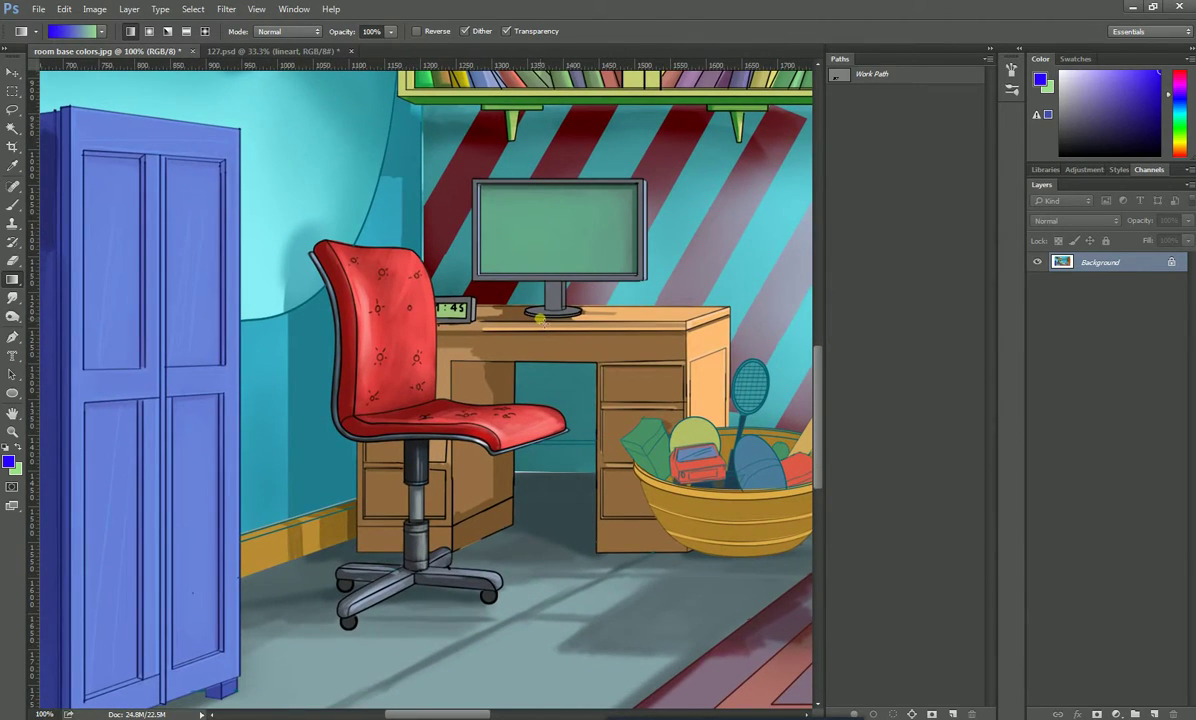
key(ctrl+r)
scroll(527, 337, up, 1)
scroll(527, 337, up, 1)
scroll(553, 405, up, 2)
scroll(489, 414, left, 1)
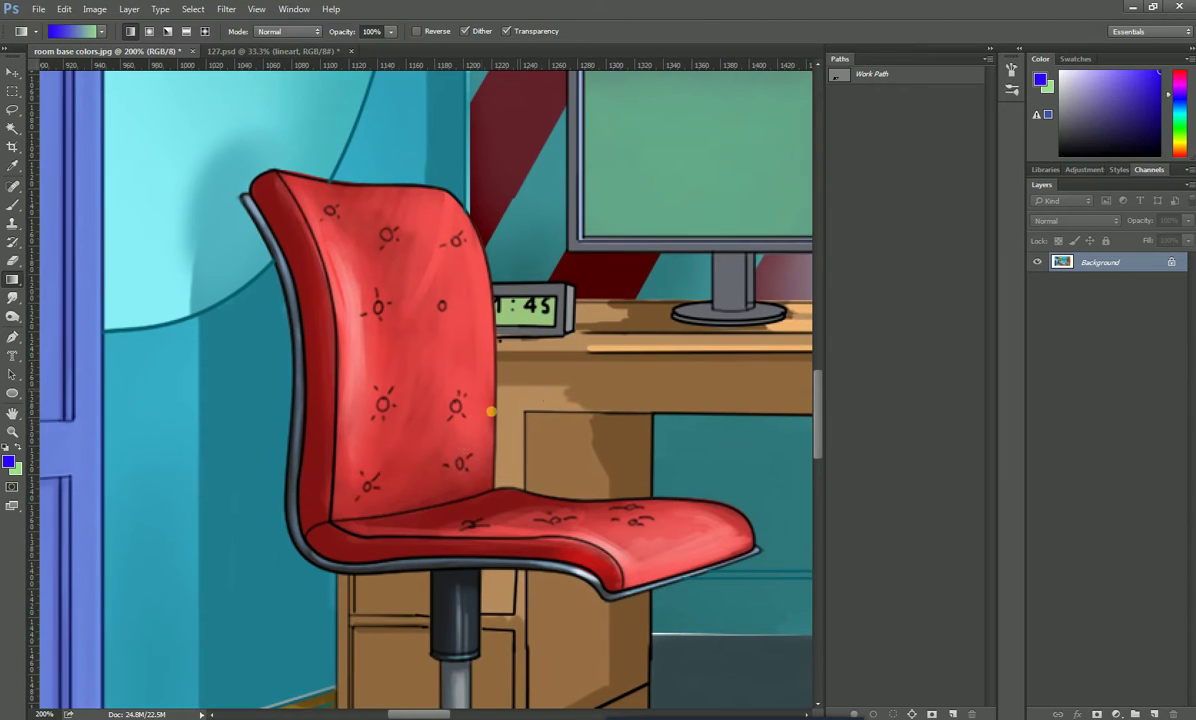
- With the Brush, sample the reference chair's red seat as foreground colour and return to 127.psd
click(13, 203)
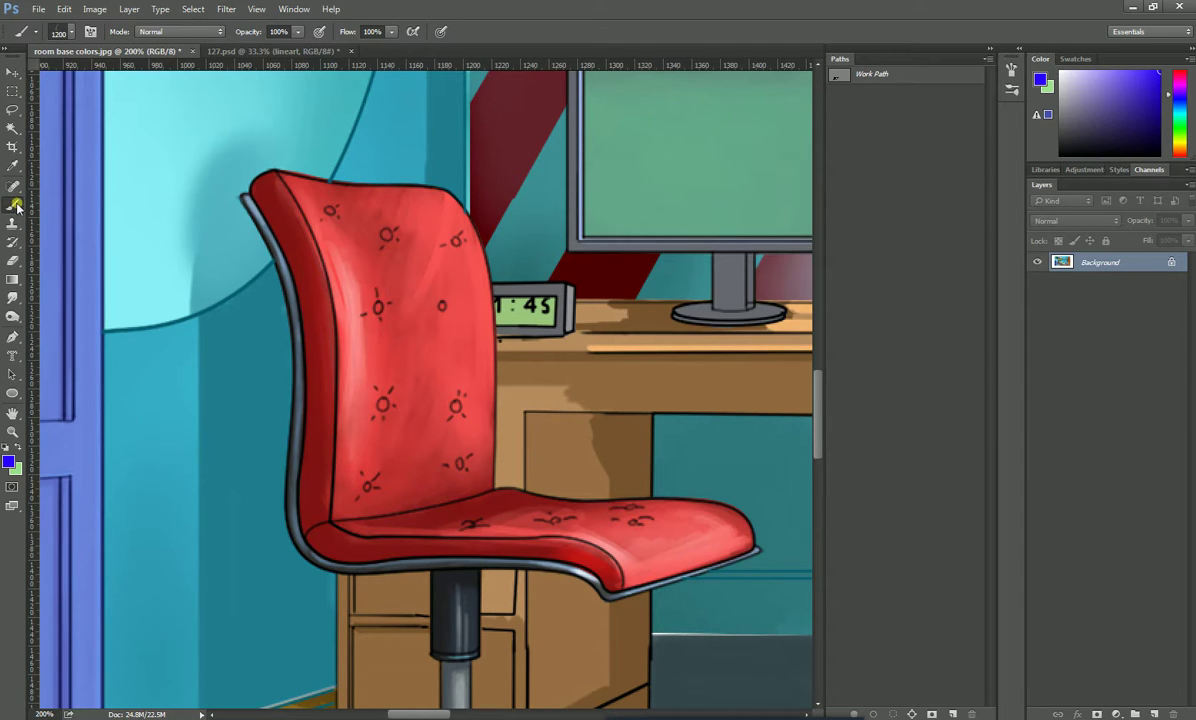
alt+click(382, 370)
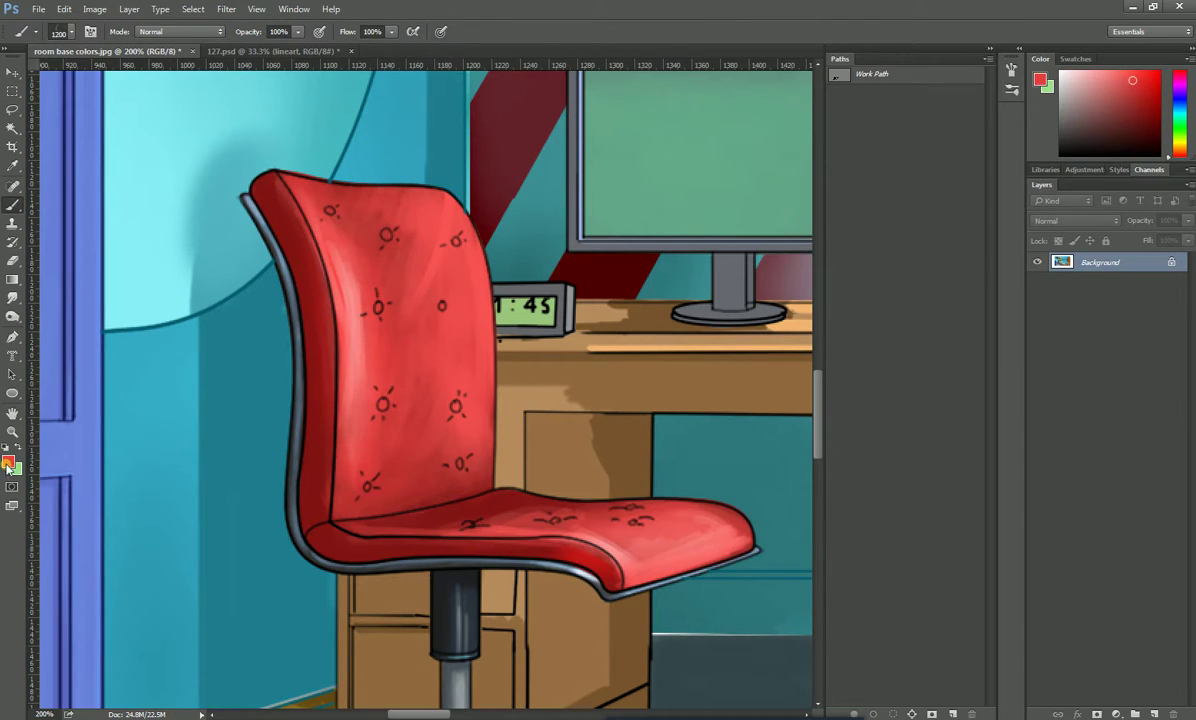
click(240, 50)
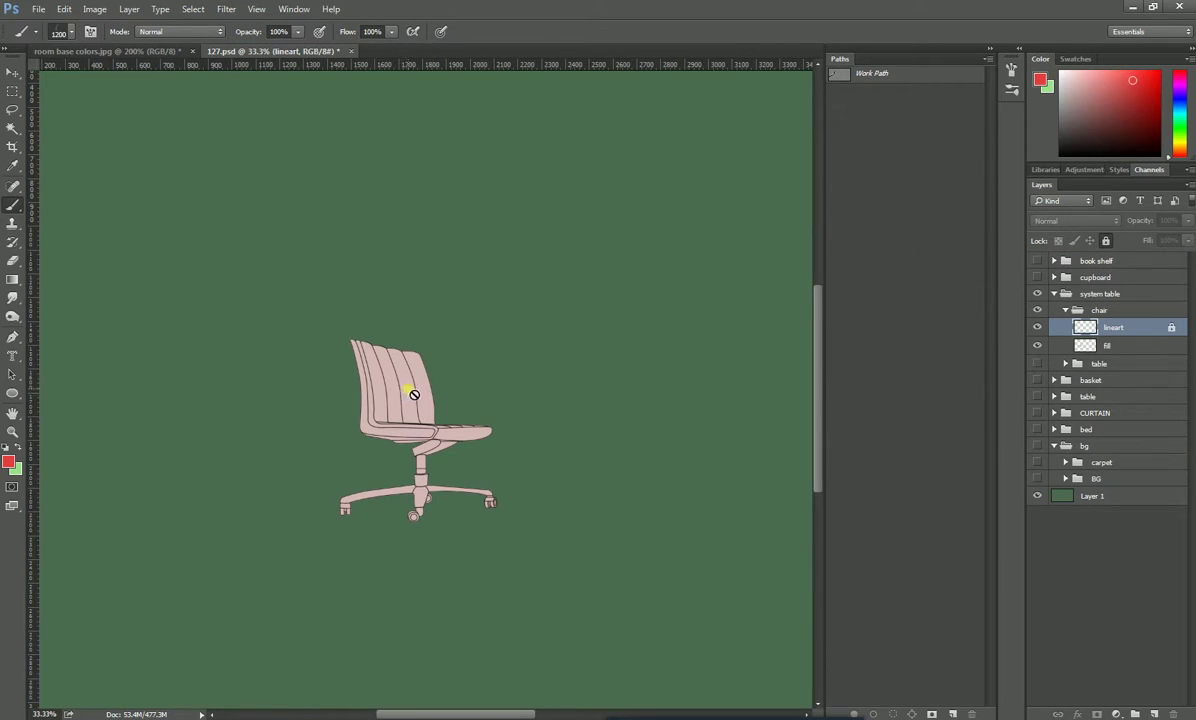
- Zoom to 100% on the chair, select its fill layer, and toggle it to confirm the pink colouring
key(ctrl+plus)
key(ctrl+plus)
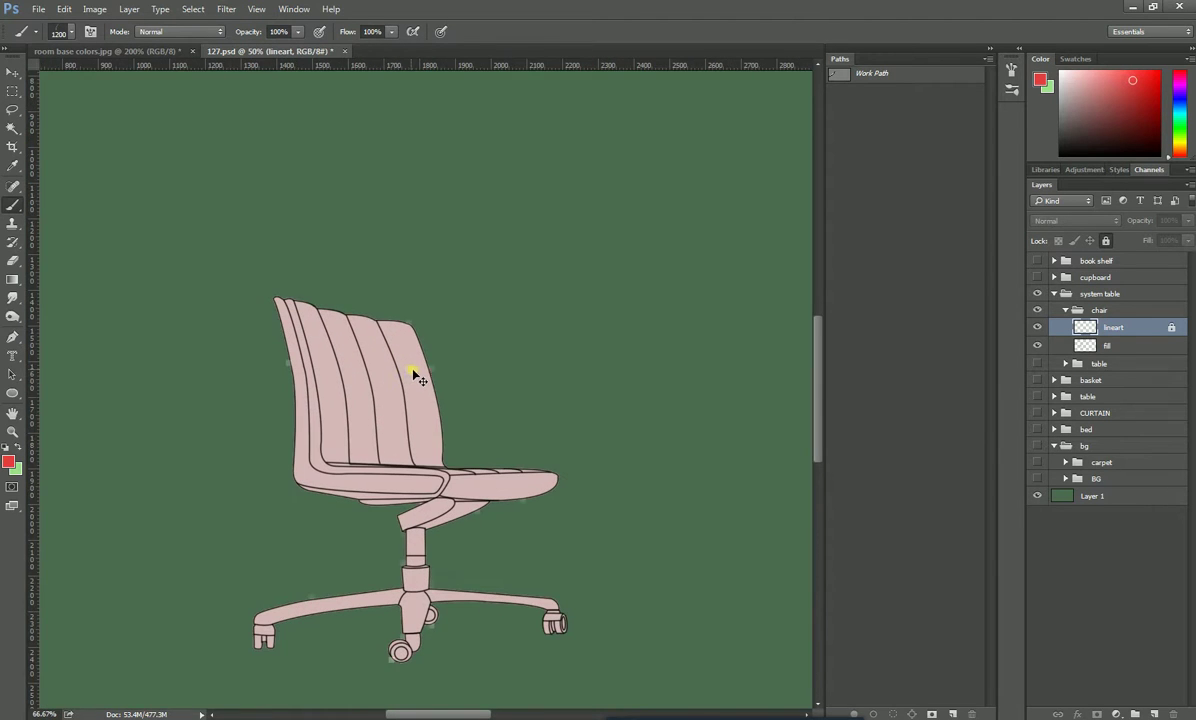
key(ctrl+plus)
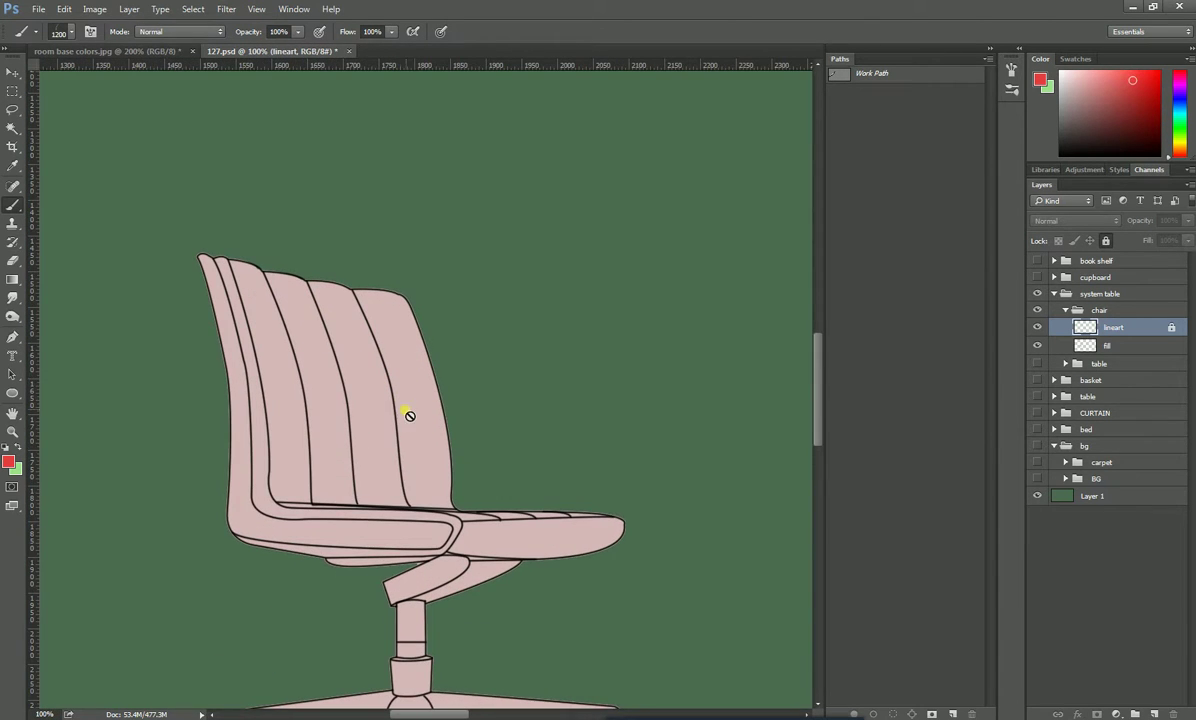
drag(459, 488, 498, 358)
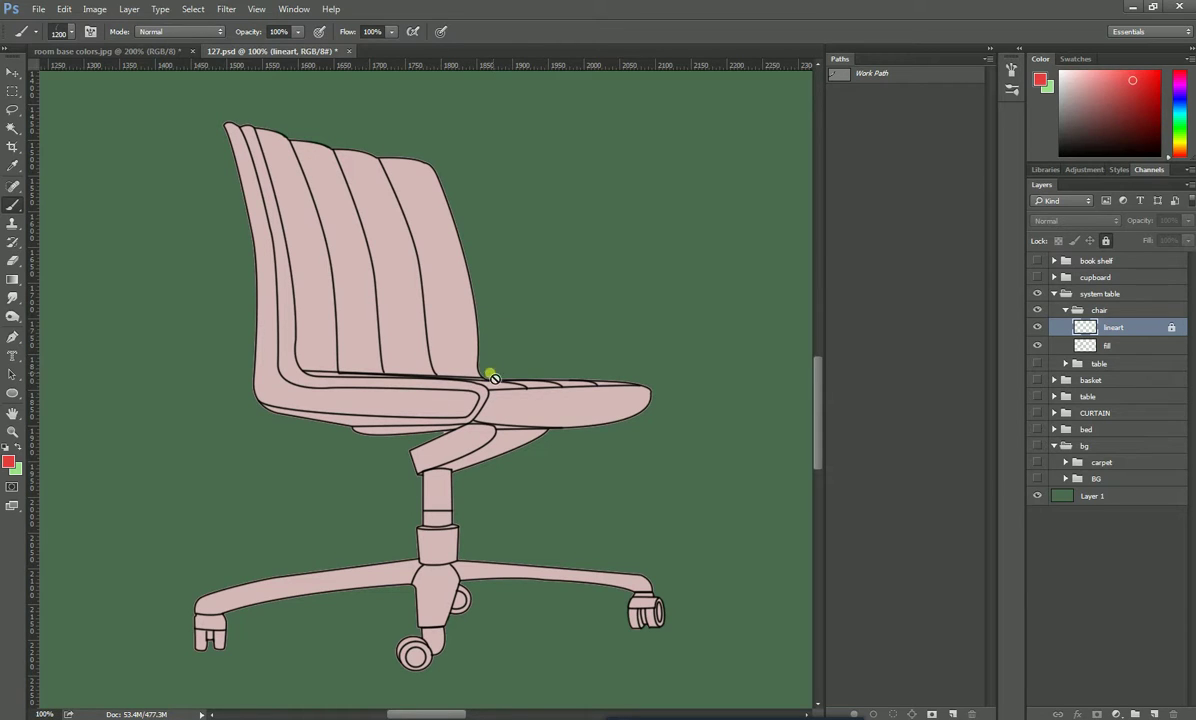
click(1095, 345)
click(1040, 345)
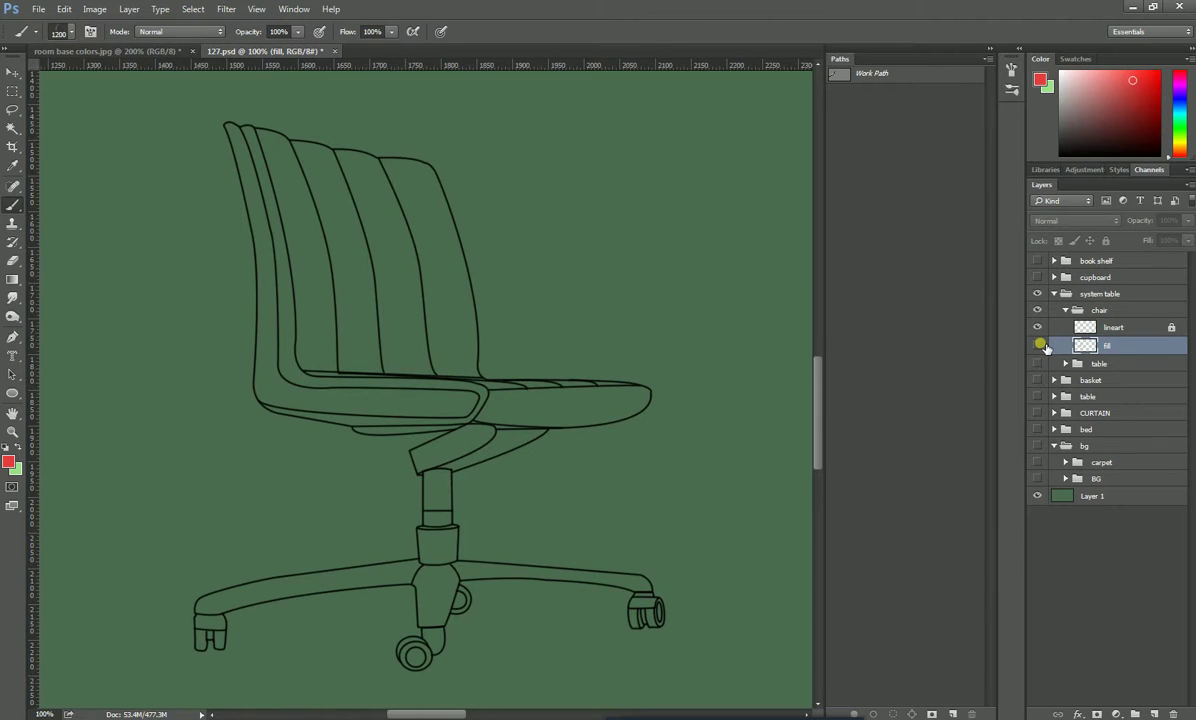
click(1040, 345)
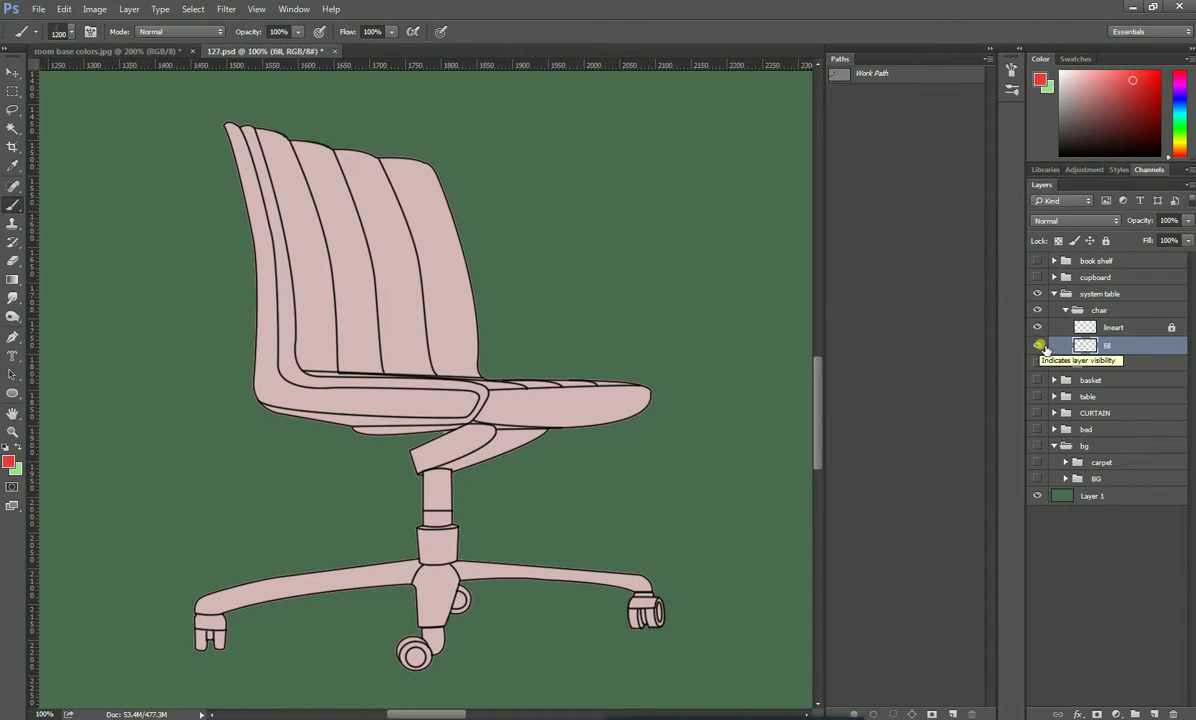
click(1040, 345)
click(1040, 345)
- Pick the hard round brush preset and shrink its size to 10 px
click(70, 32)
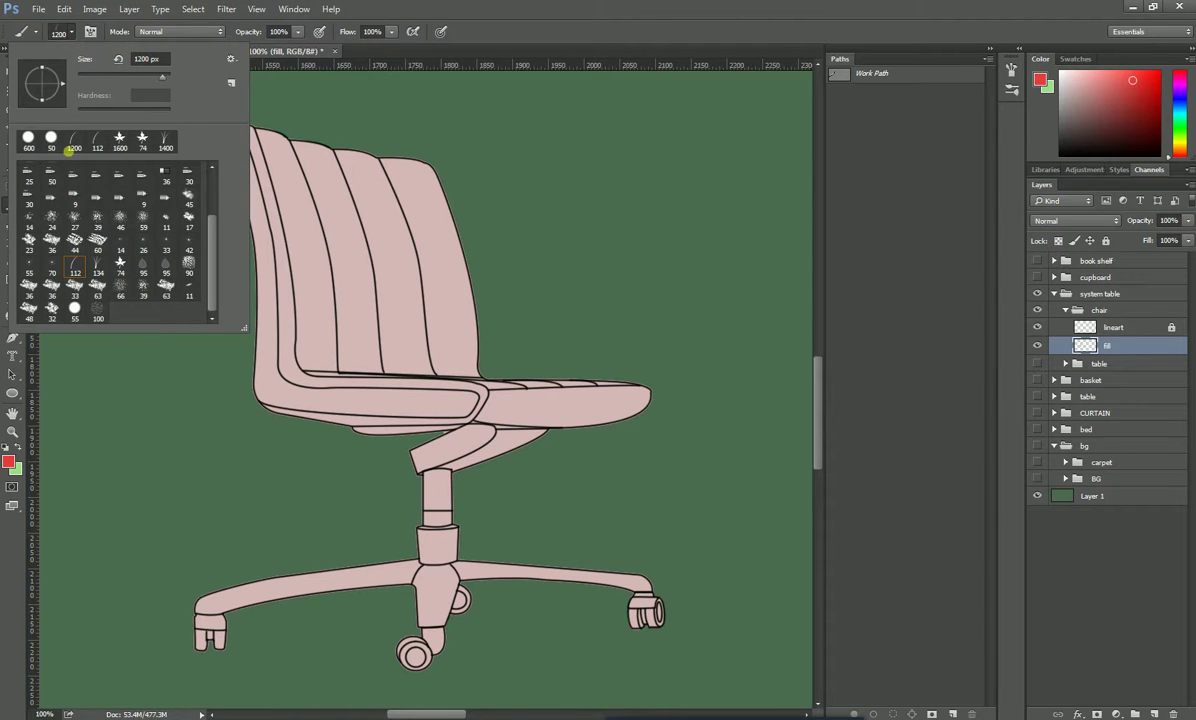
click(33, 140)
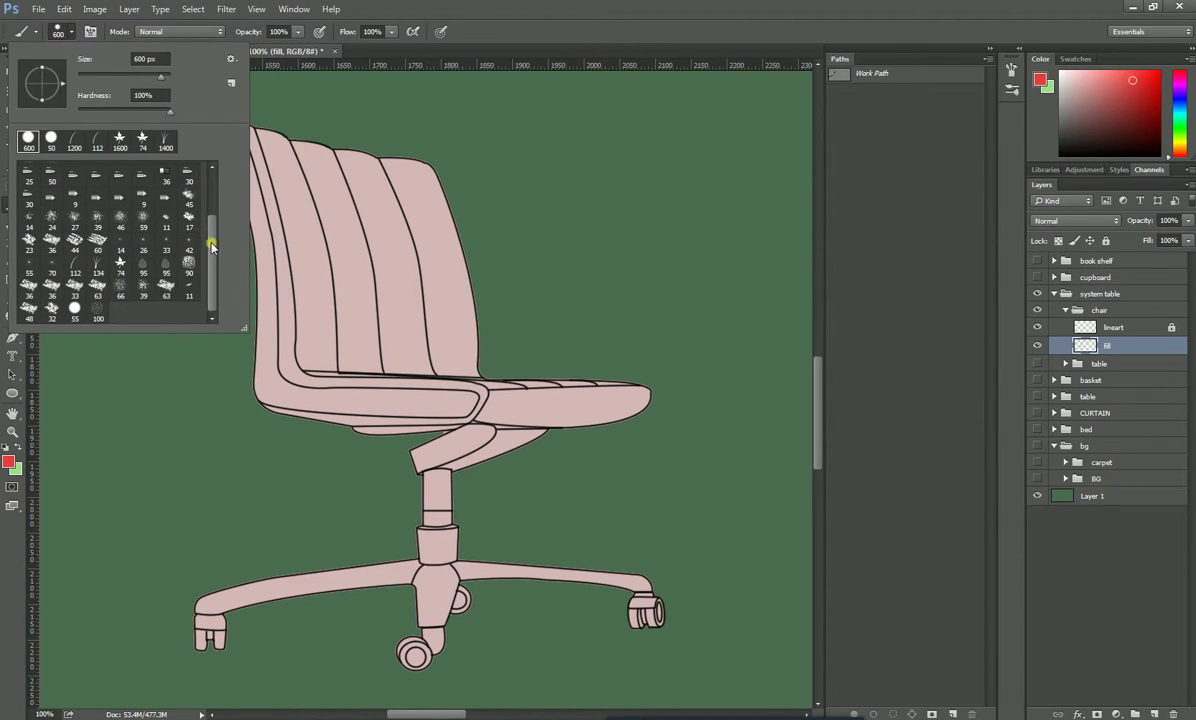
drag(211, 235, 207, 160)
click(51, 172)
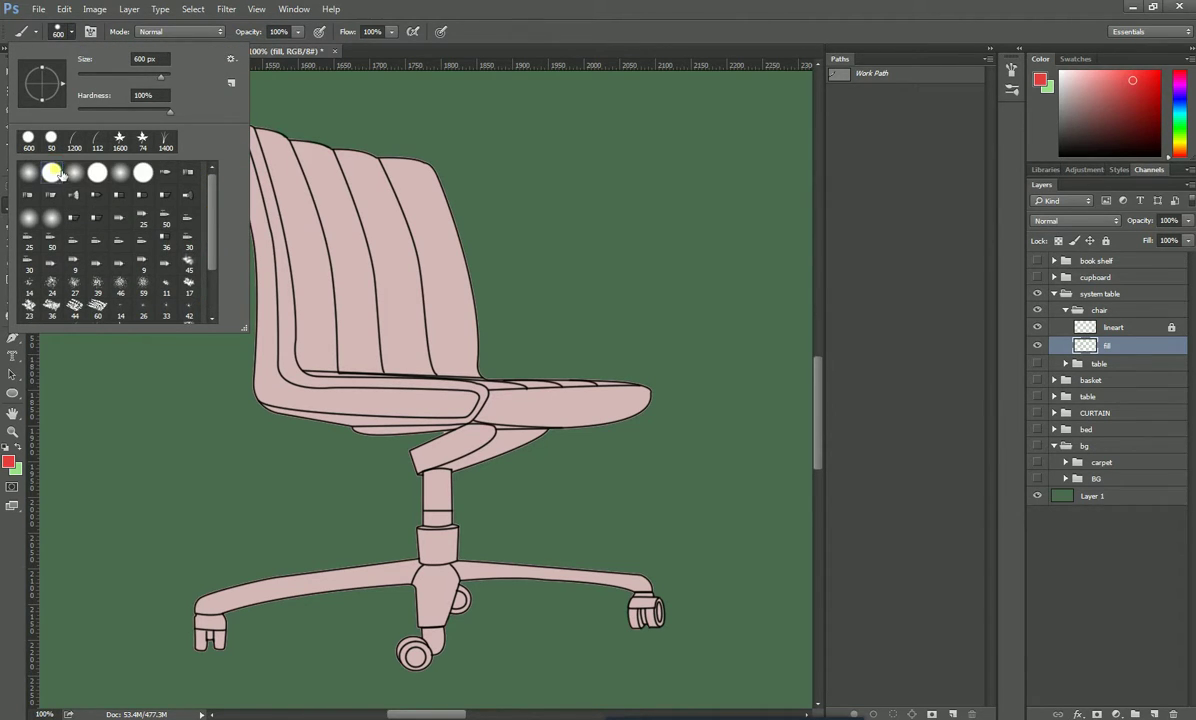
click(472, 17)
click(60, 31)
drag(156, 77, 86, 80)
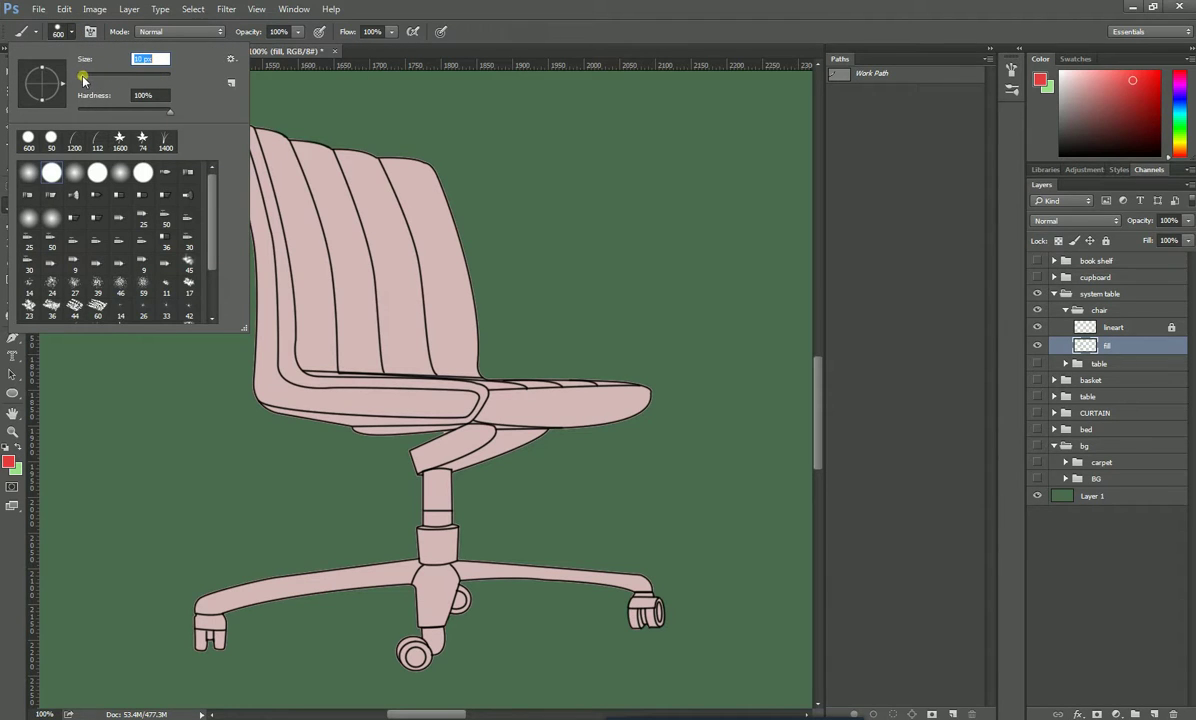
click(441, 309)
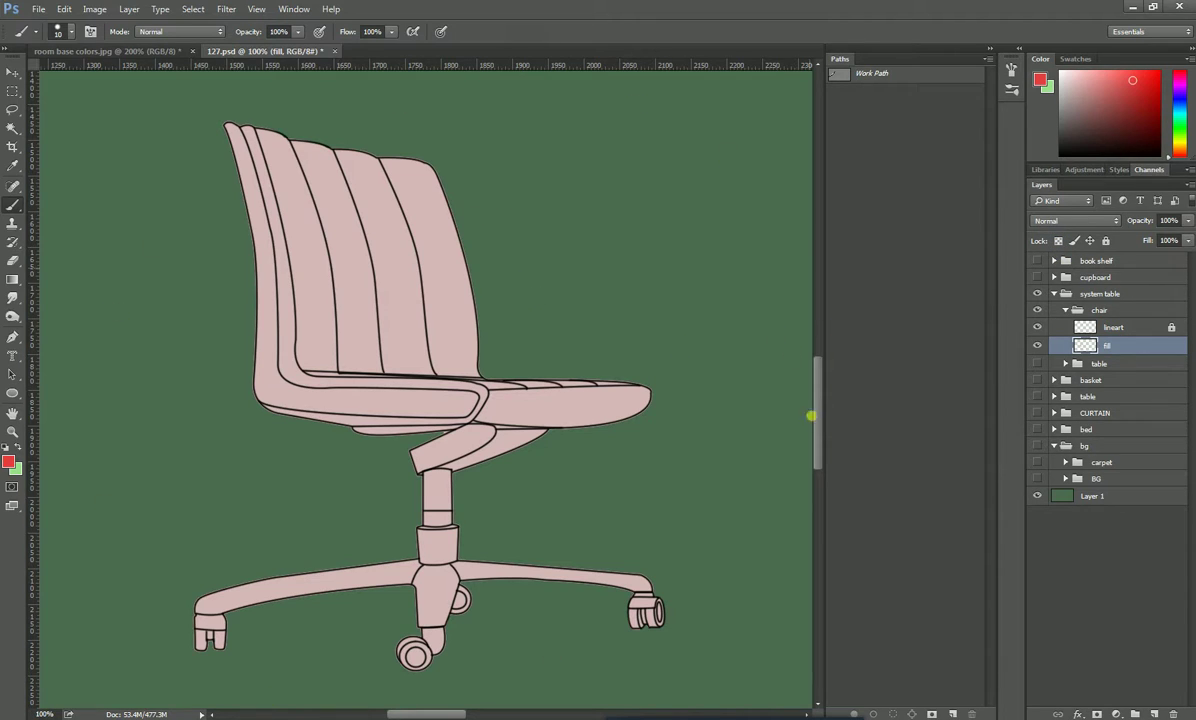
- Hide the green background, lock the fill layer's transparency, and fill the chair with the sampled red
click(1039, 496)
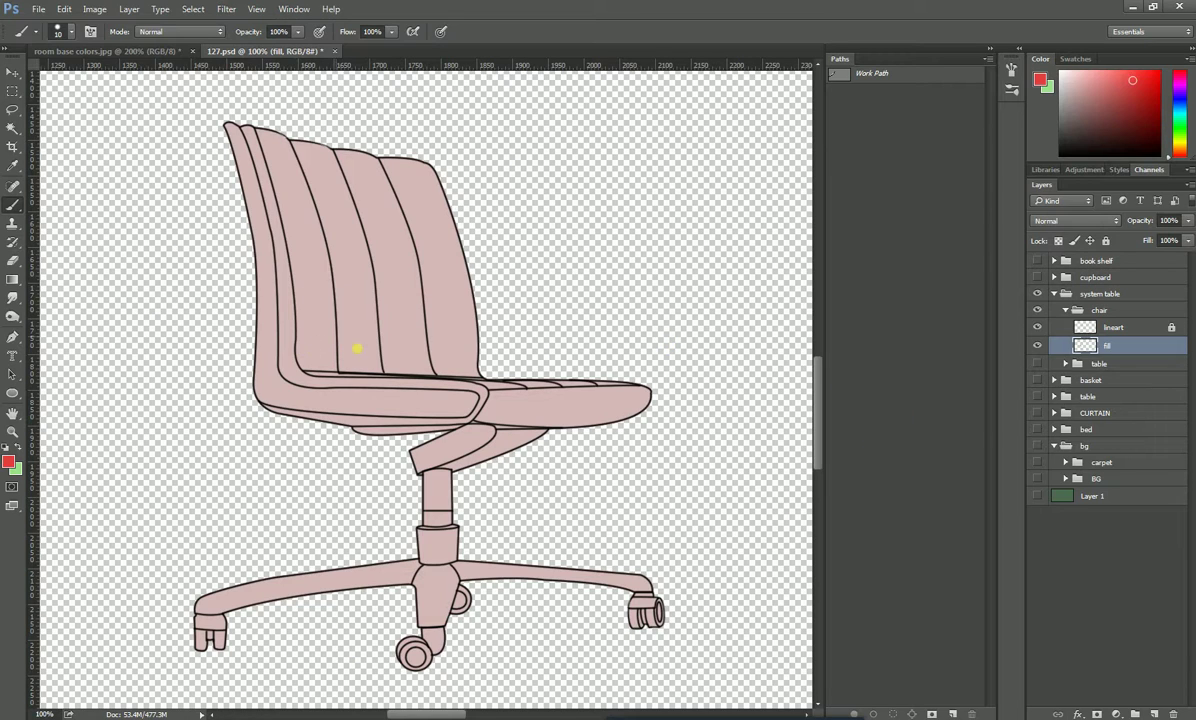
key(/)
key(alt+BackSpace)
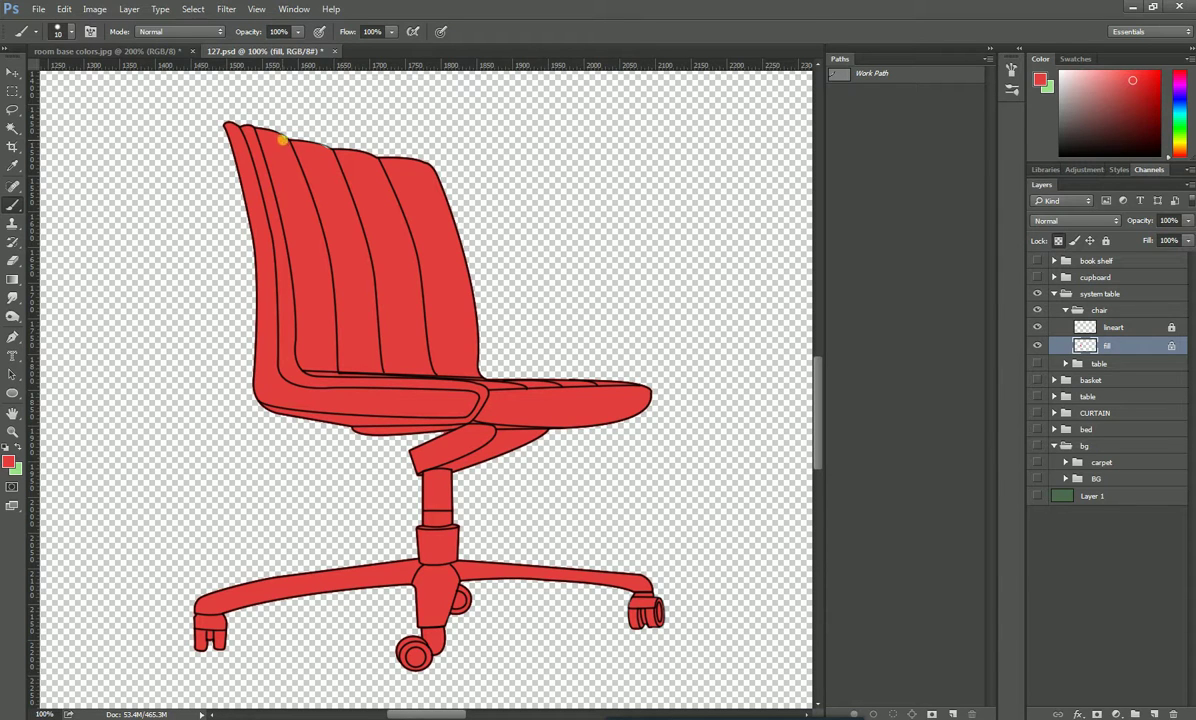
- Bring the chair back's top edge into view and unlock the fill layer's transparent pixels
scroll(285, 142, up, 1)
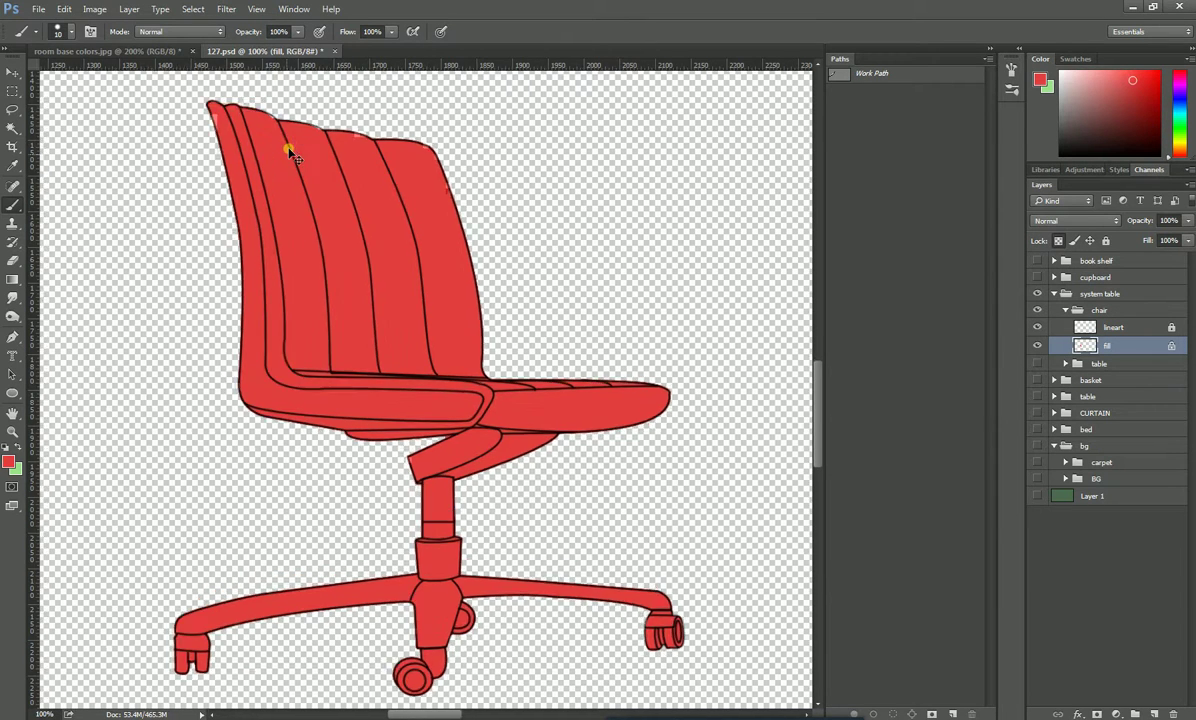
scroll(438, 232, up, 1)
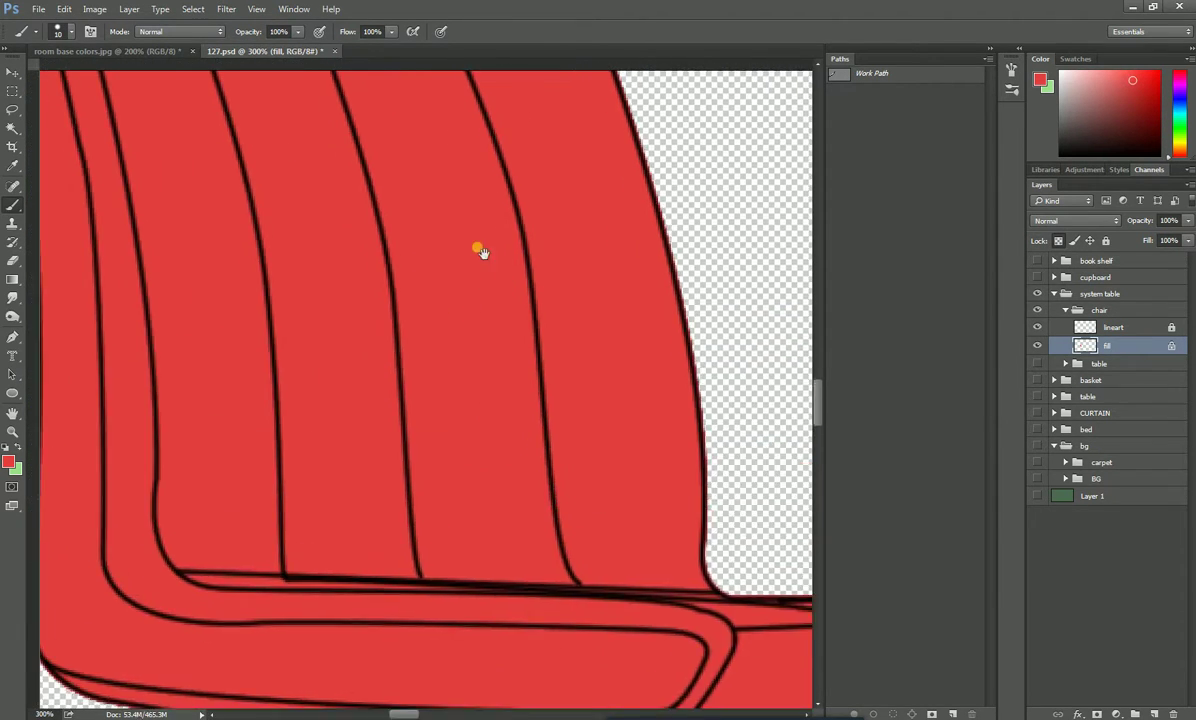
drag(540, 317, 420, 175)
drag(421, 262, 358, 198)
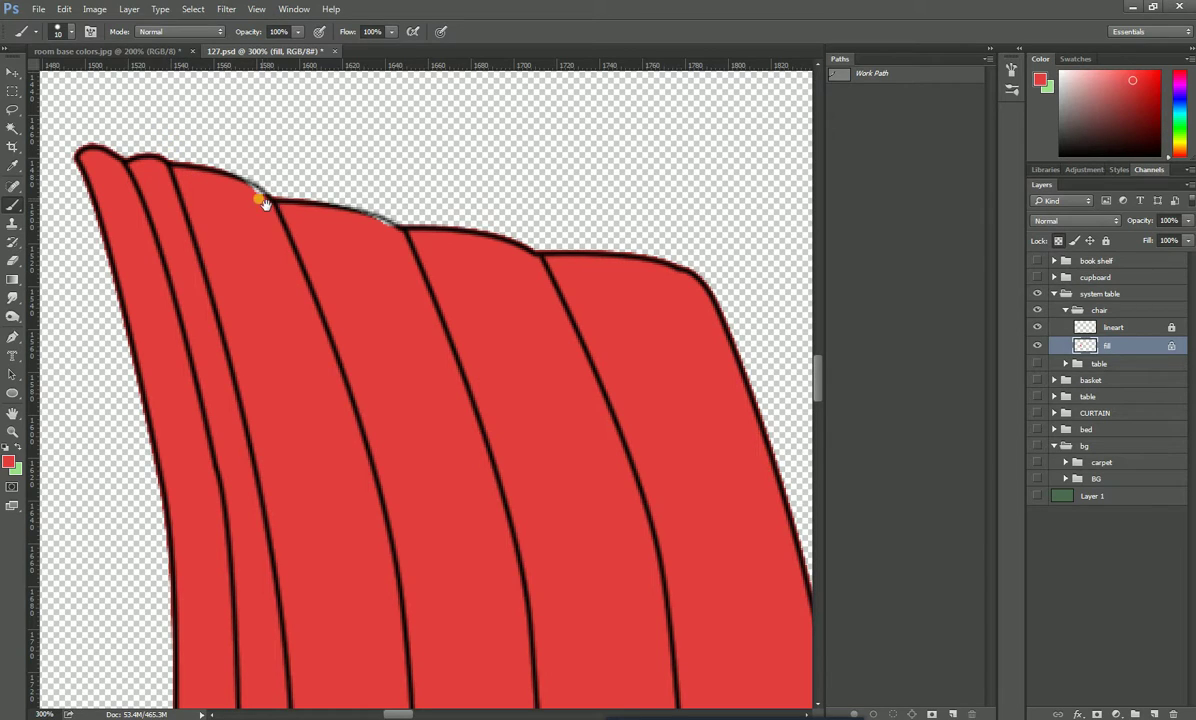
click(1172, 346)
- Pan across the chair's seat and backrest, then zoom out to see the whole chair
drag(534, 441, 475, 224)
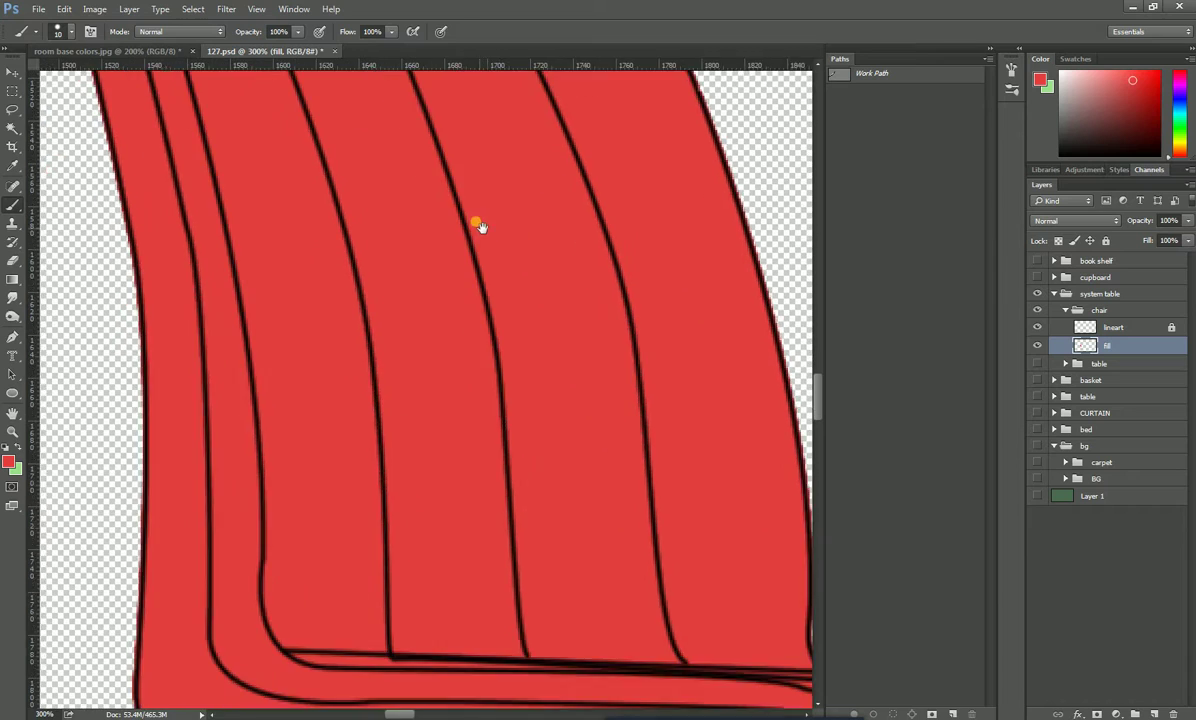
drag(507, 323, 443, 248)
drag(515, 313, 505, 286)
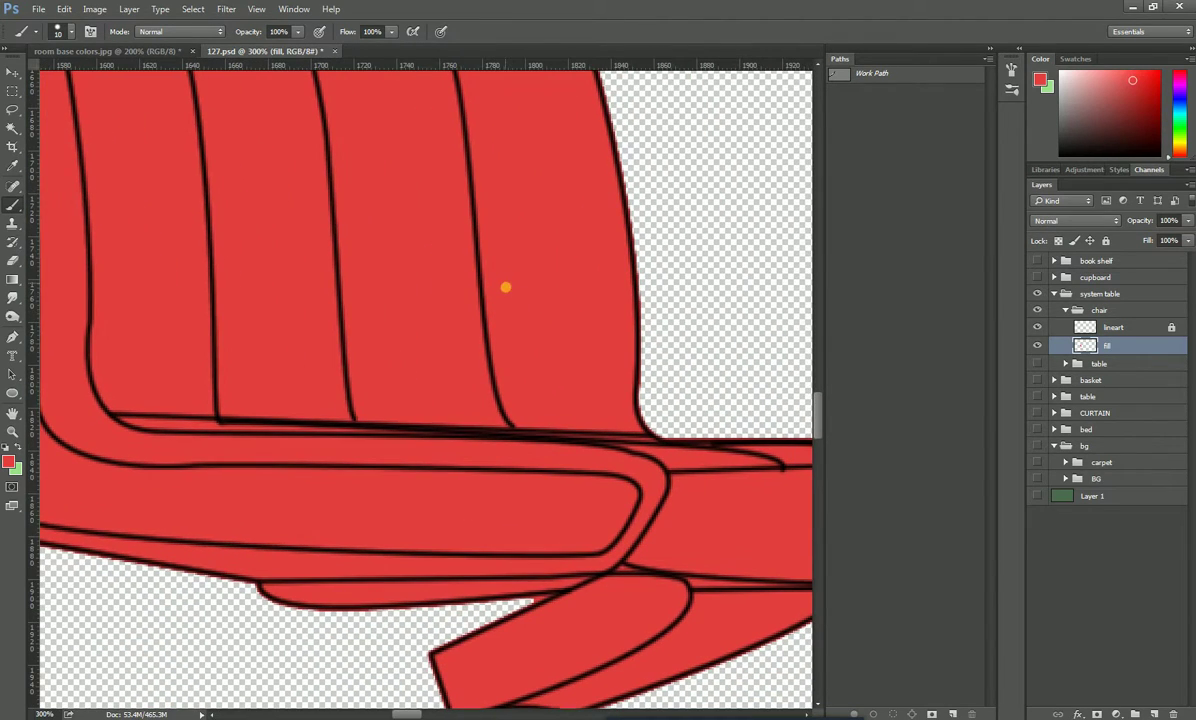
drag(553, 382, 521, 326)
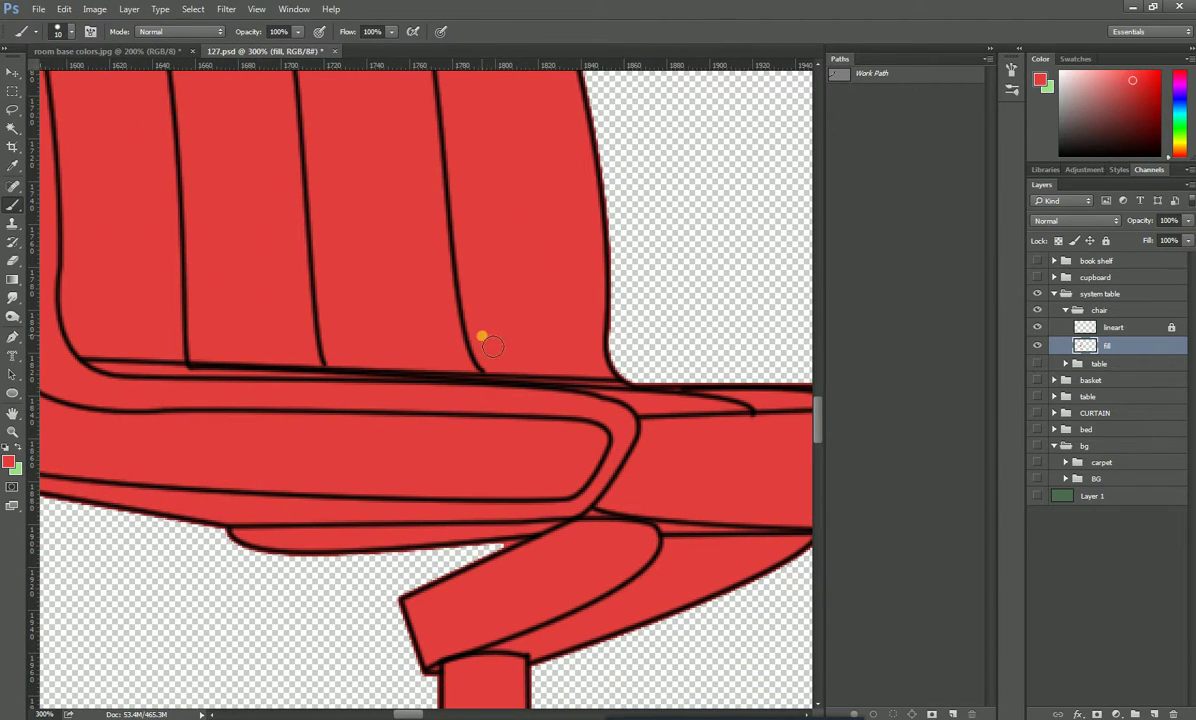
key(ctrl+minus)
key(ctrl+minus)
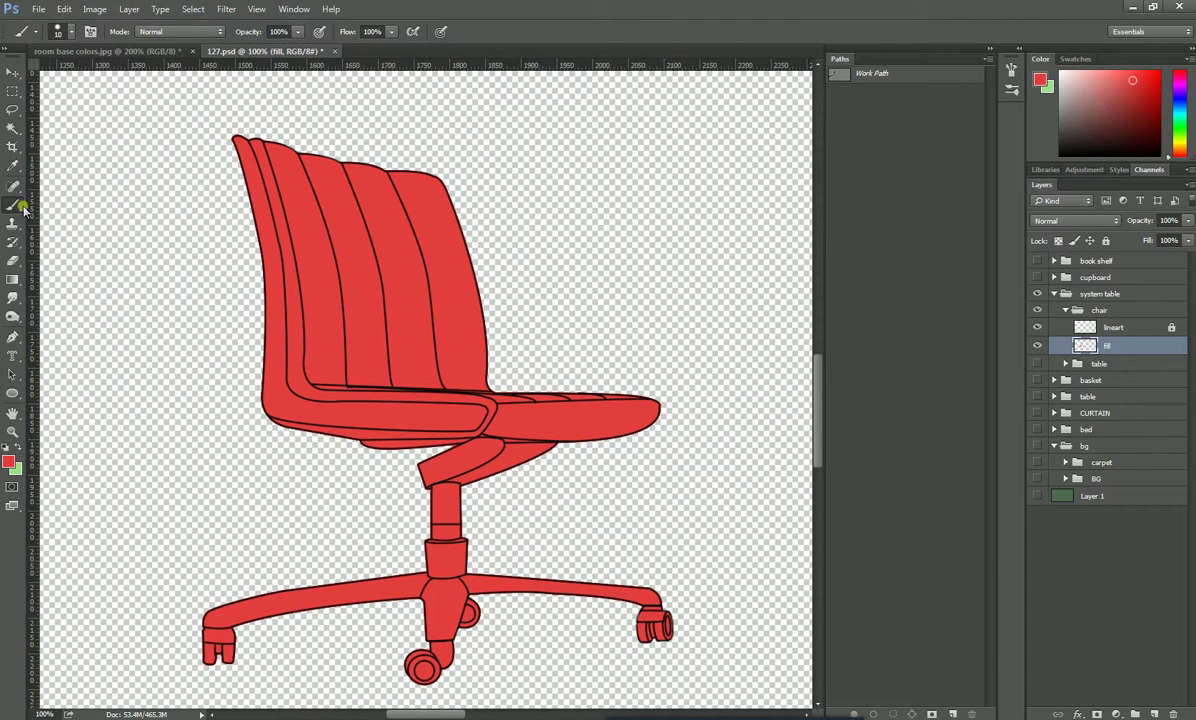
- Magic Wand the empty canvas around the chair on the lineart layer and fill it green on the fill layer
click(12, 128)
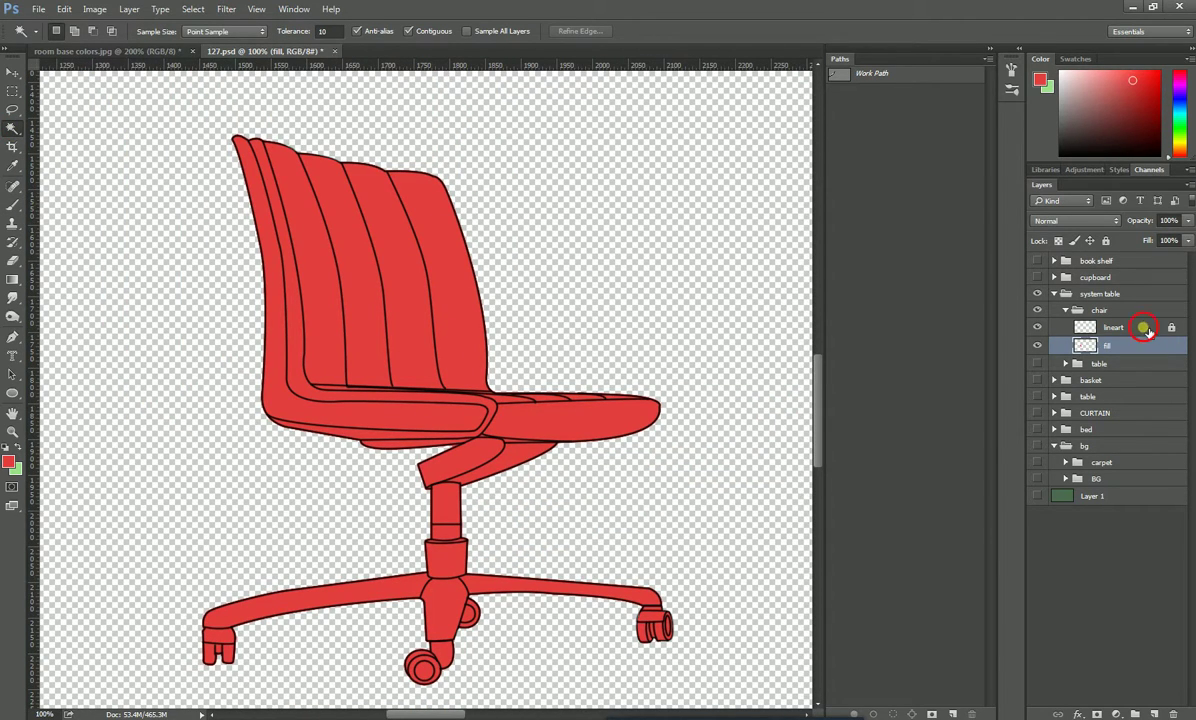
click(1143, 327)
click(212, 222)
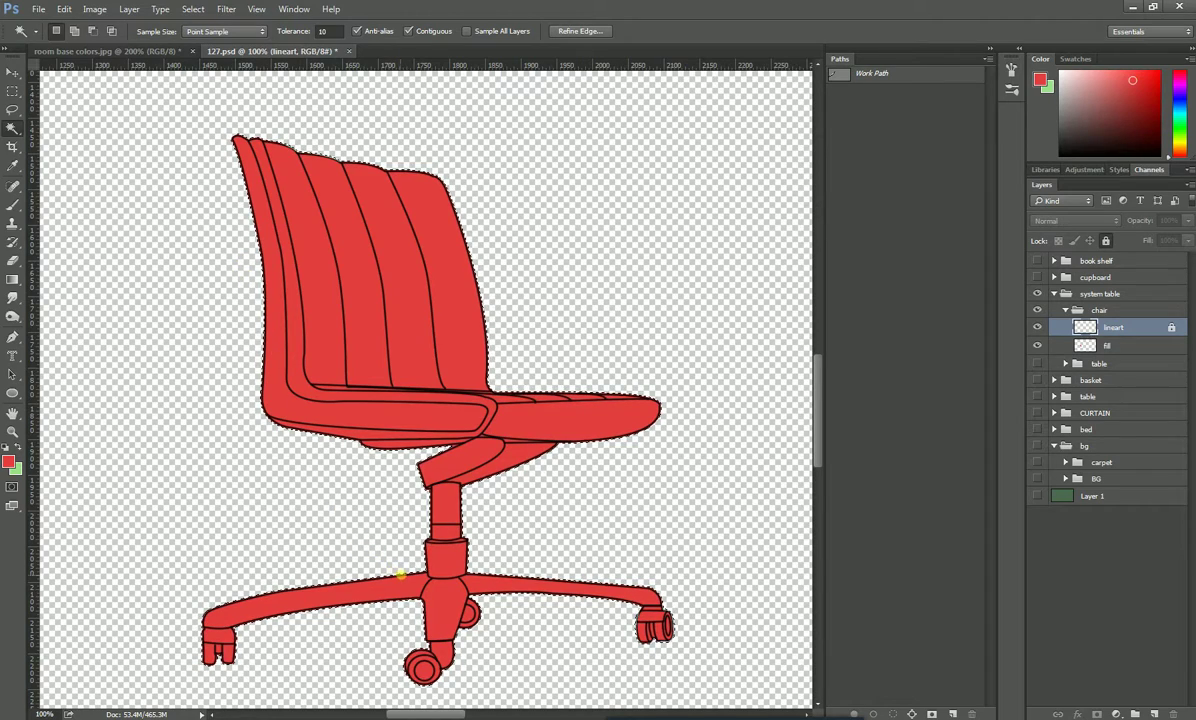
key(ctrl+minus)
key(ctrl+minus)
key(ctrl+minus)
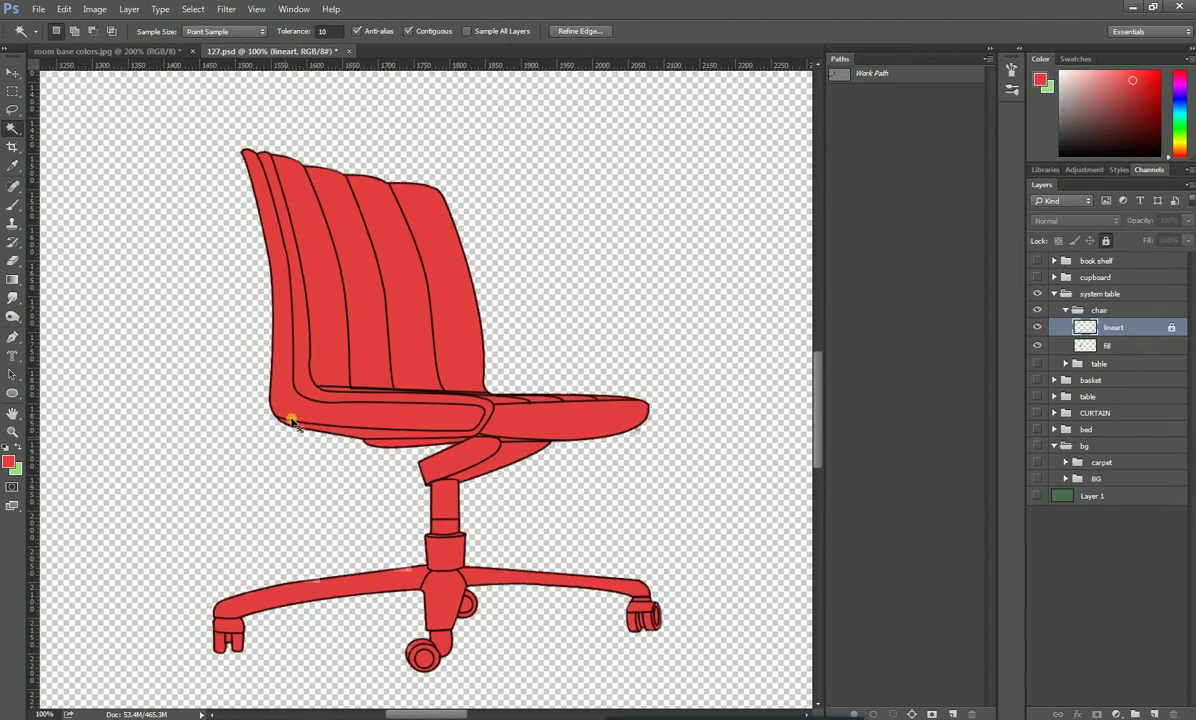
key(ctrl+minus)
key(ctrl+minus)
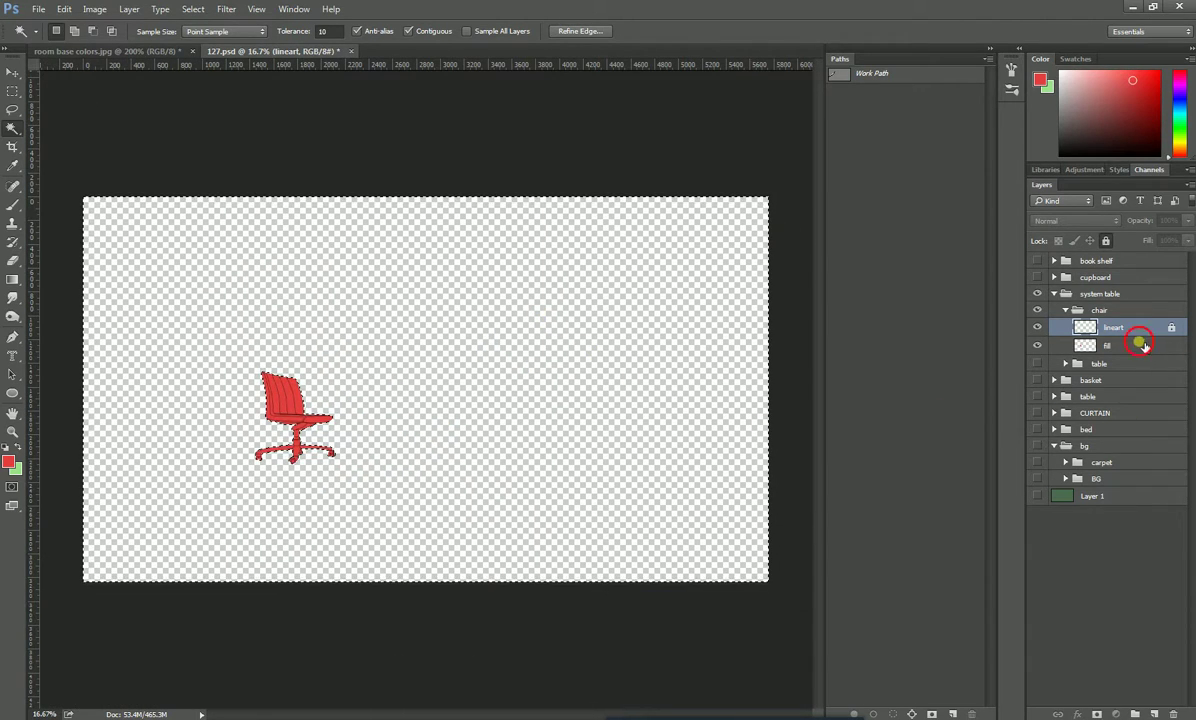
click(1095, 345)
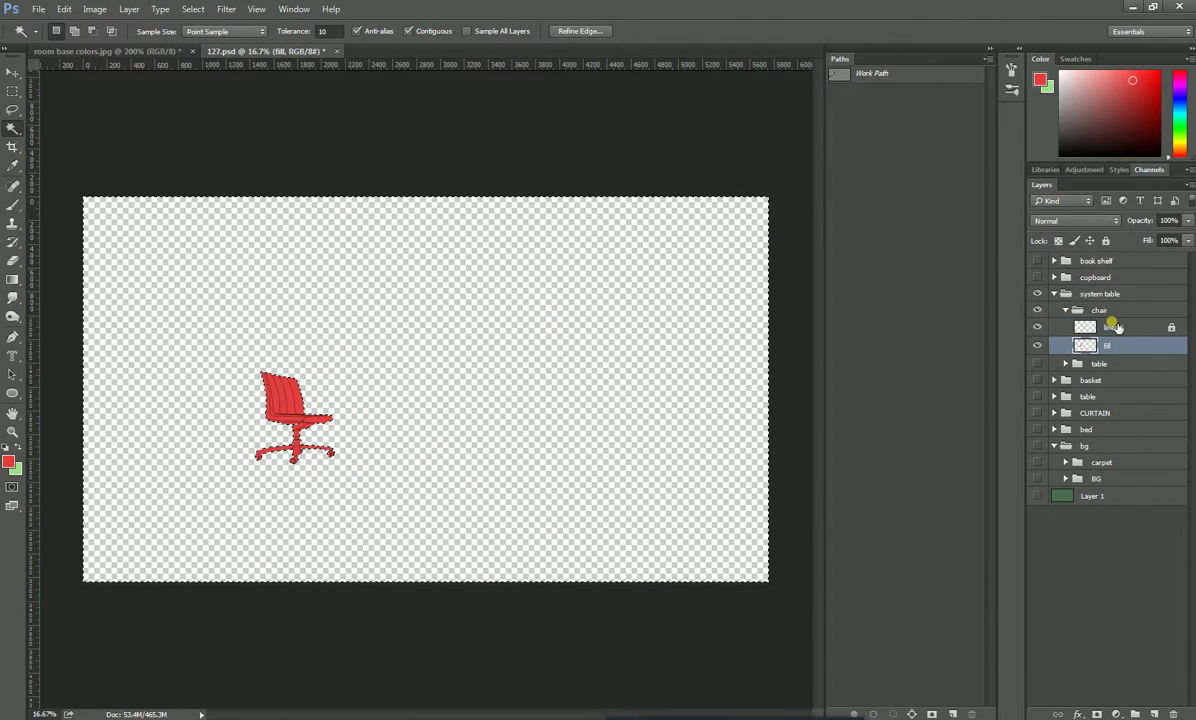
key(ctrl+BackSpace)
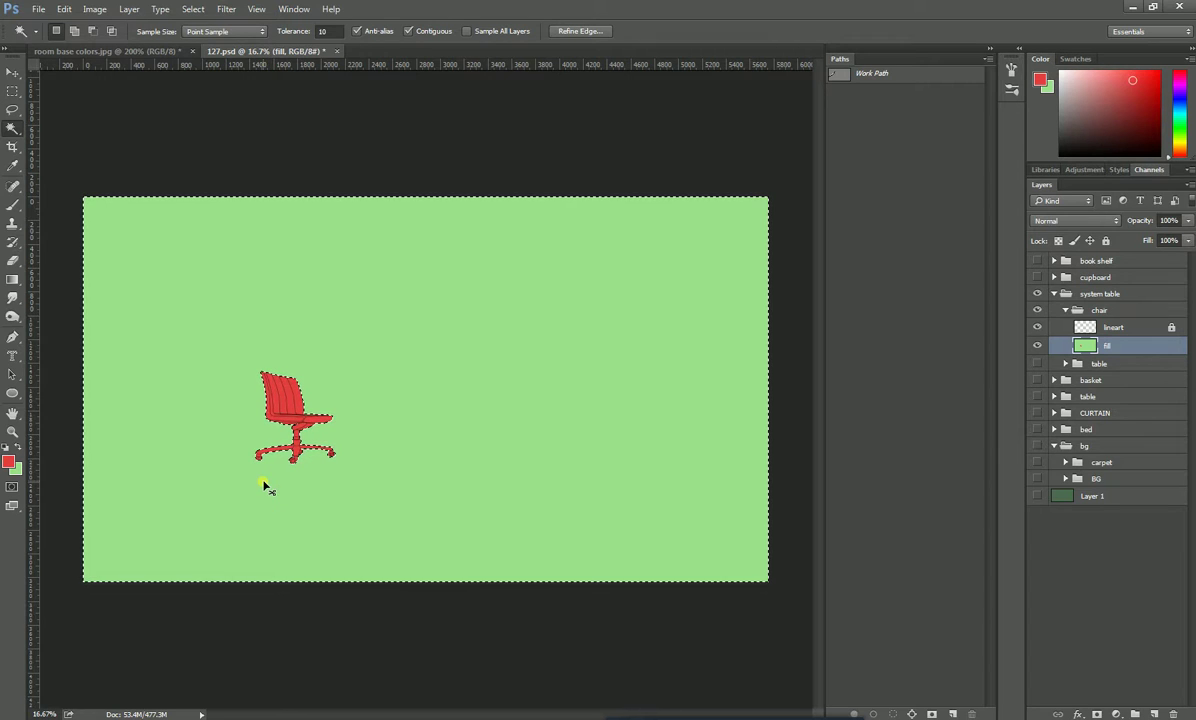
- Delete the green surround, then zoom in and select the chair's red fill
key(Delete)
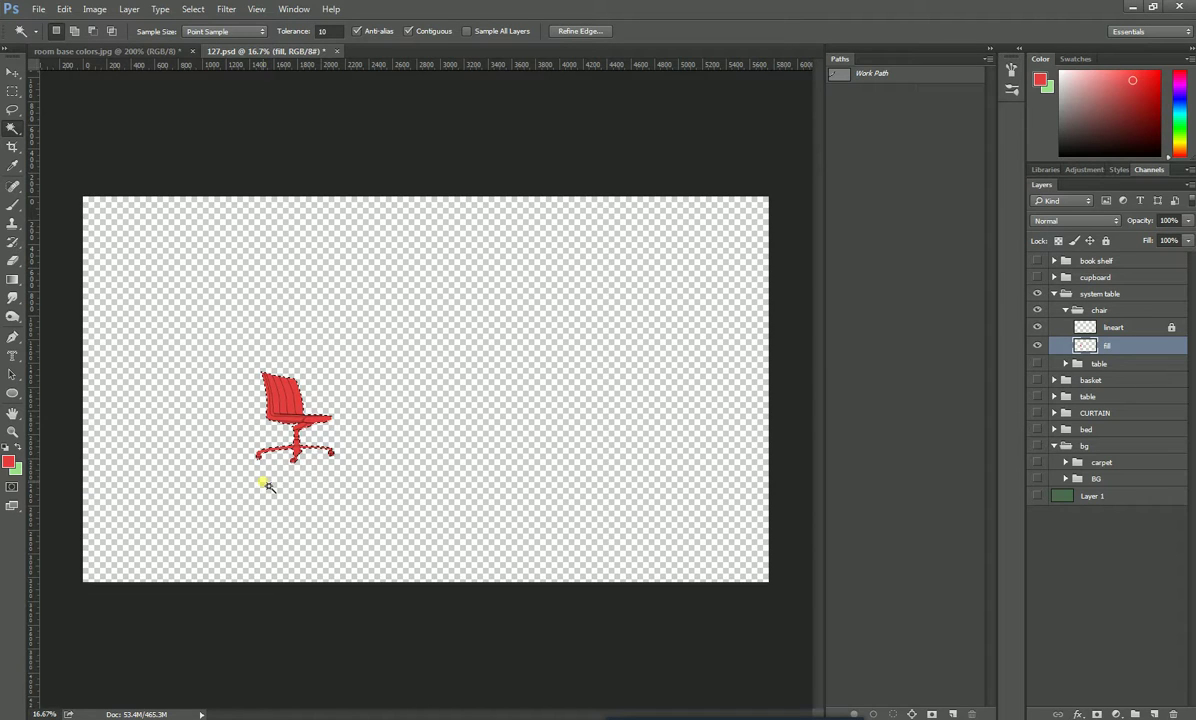
key(ctrl+plus)
key(ctrl+plus)
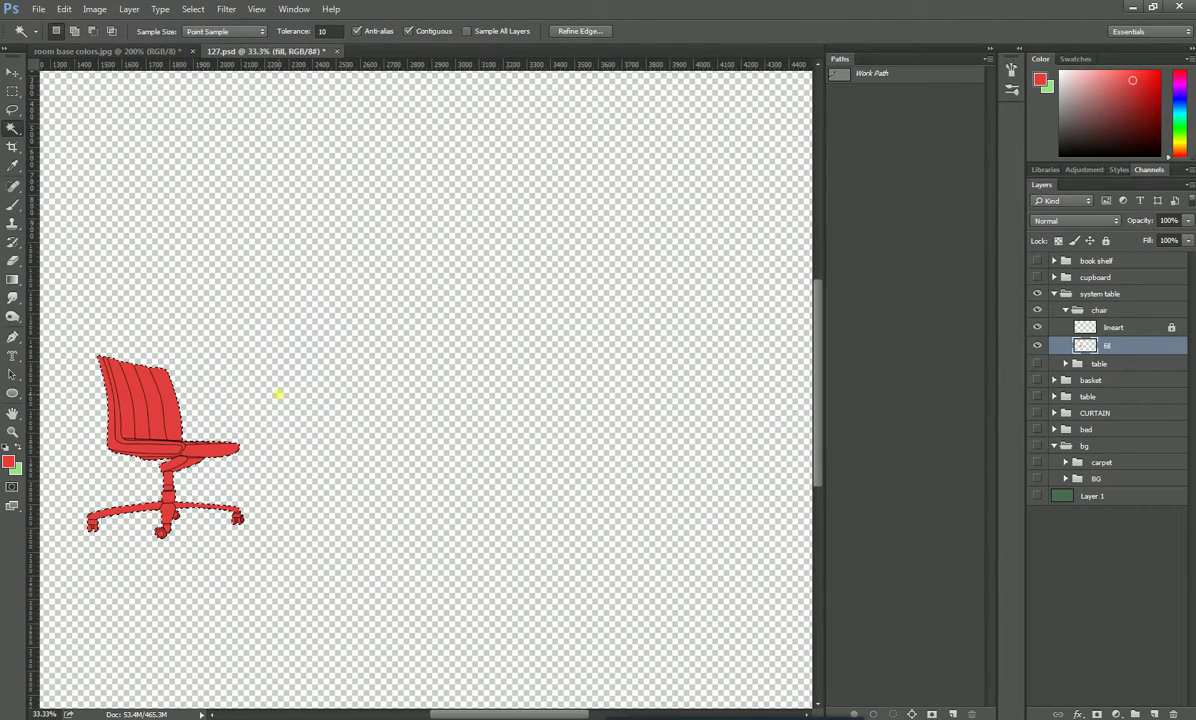
drag(258, 410, 461, 366)
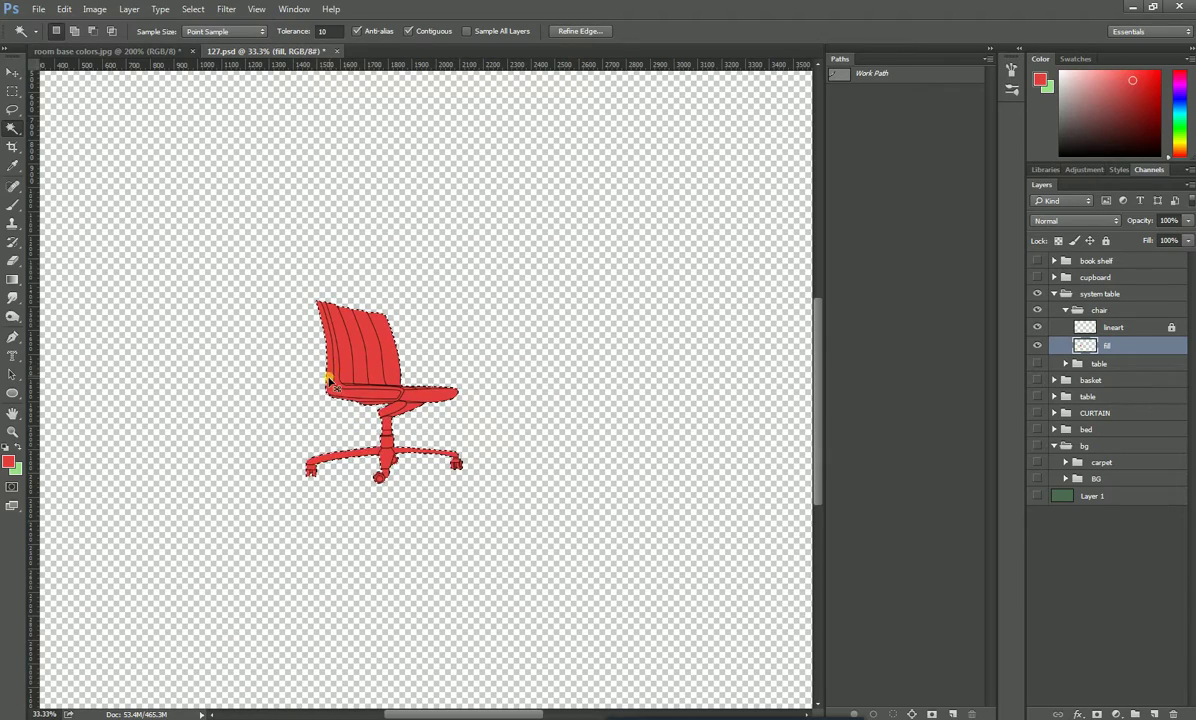
key(ctrl+plus)
key(ctrl+plus)
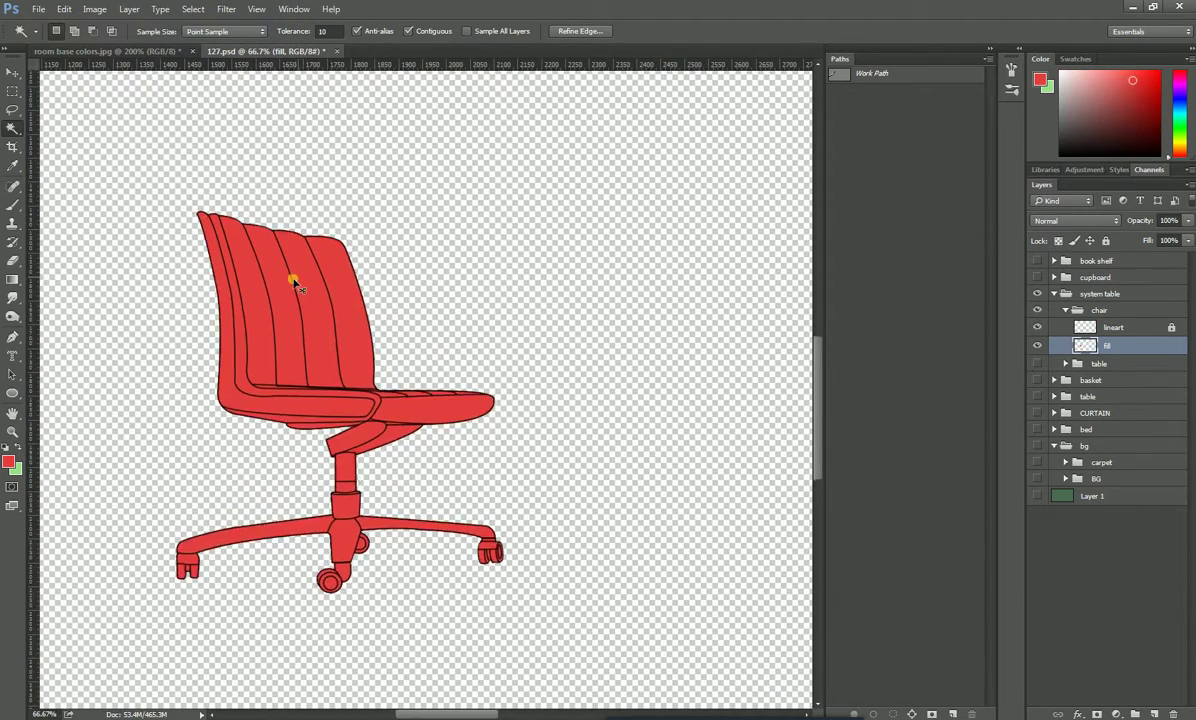
key(ctrl+plus)
click(279, 279)
key(ctrl+plus)
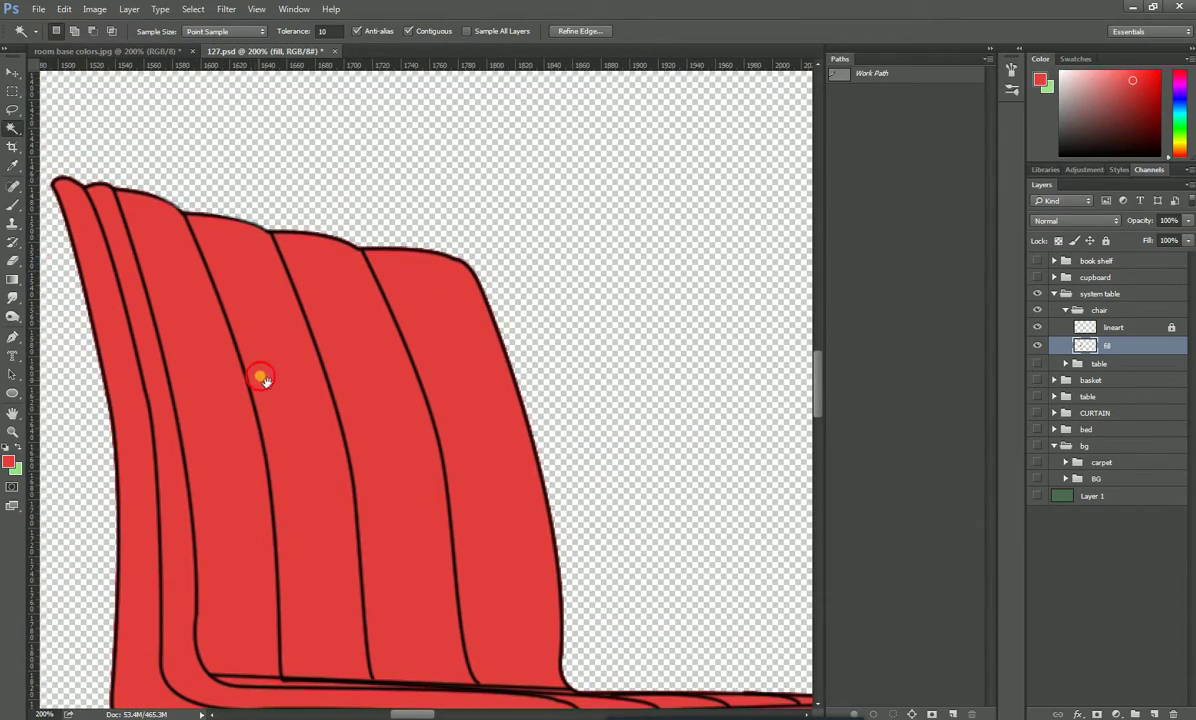
scroll(261, 373, down, 3)
scroll(229, 172, down, 5)
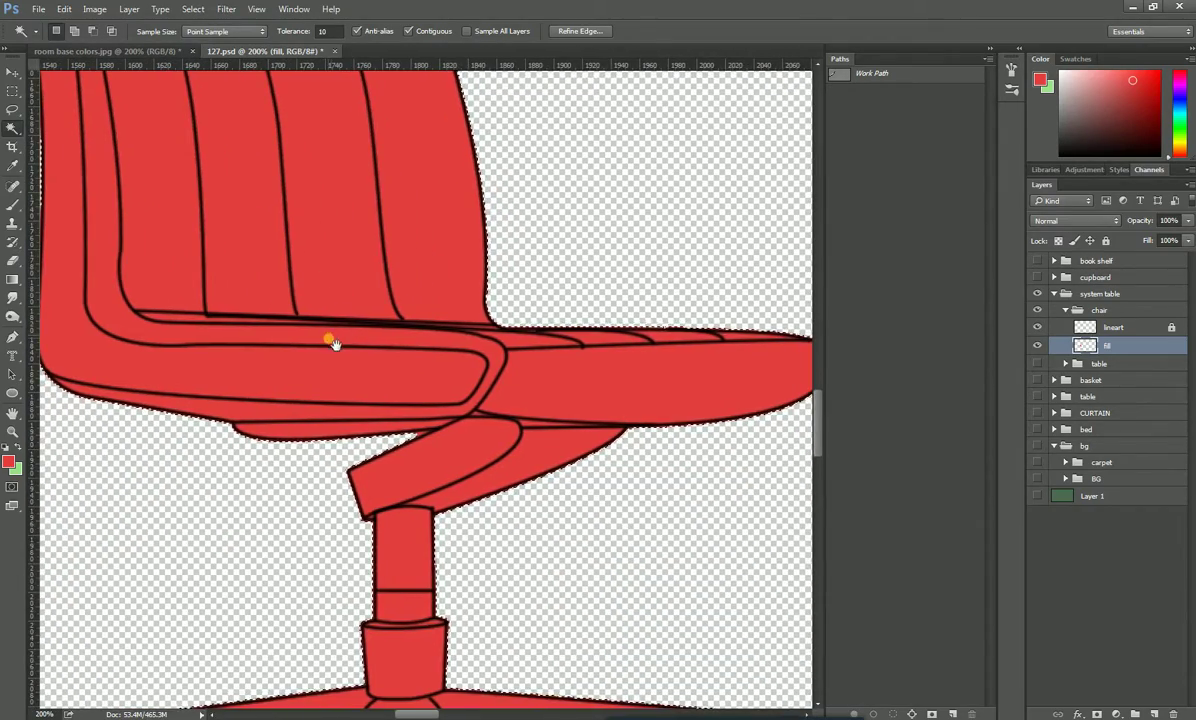
scroll(372, 201, down, 4)
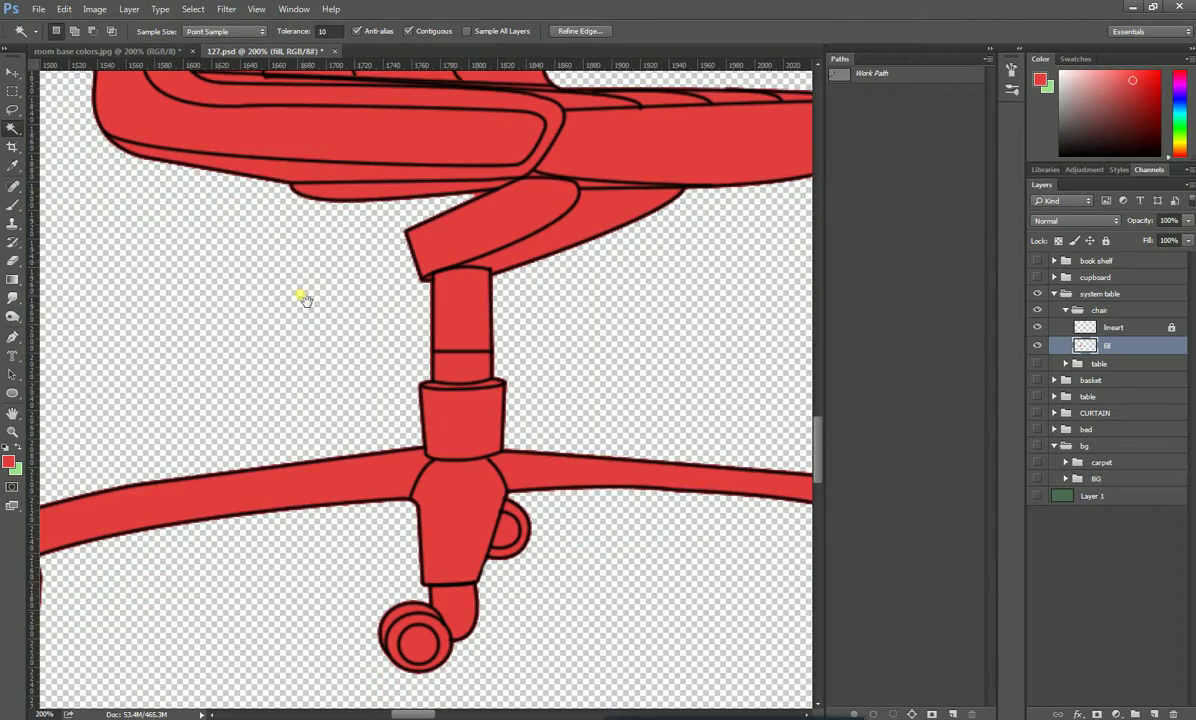
scroll(327, 322, up, 10)
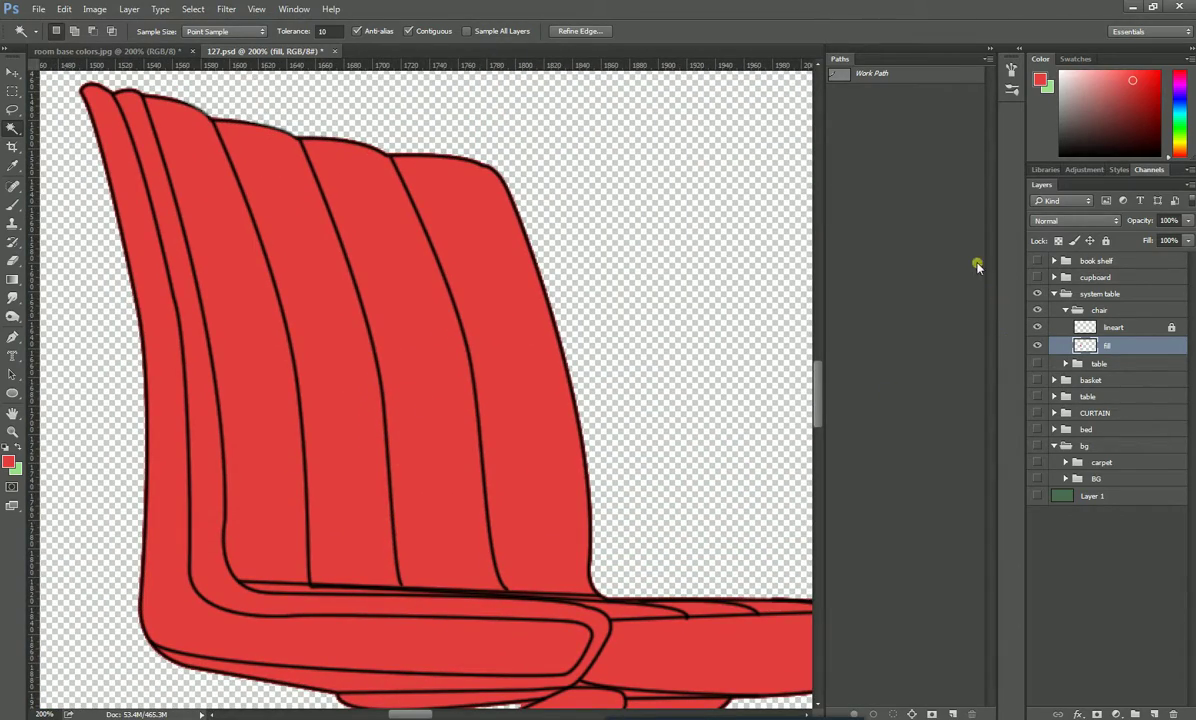
- Test-fill the chair green, restore it to red, then deselect
key(ctrl+shift+BackSpace)
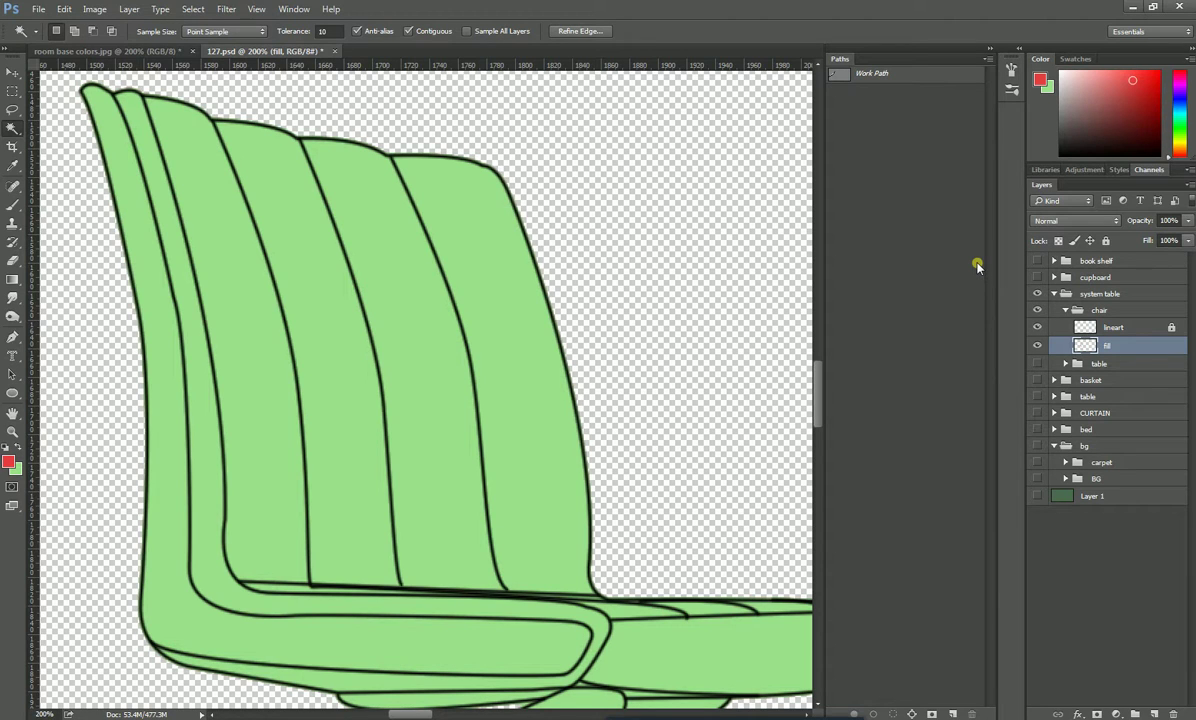
key(alt+shift+BackSpace)
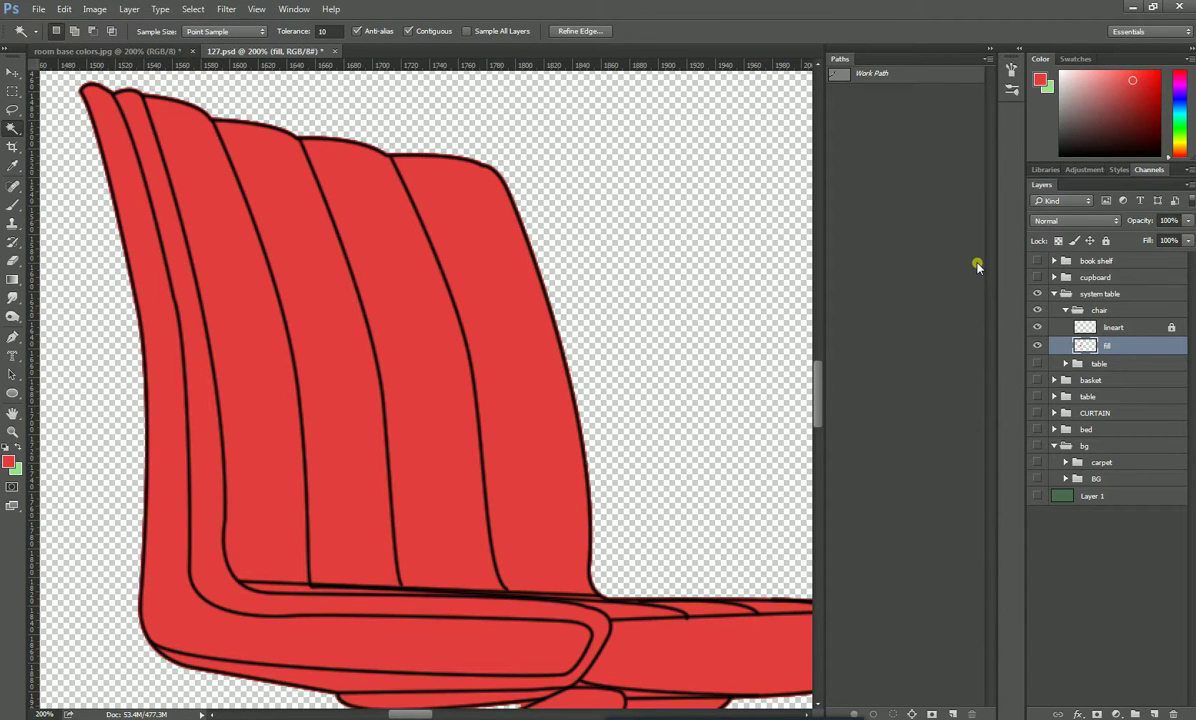
scroll(408, 472, down, 5)
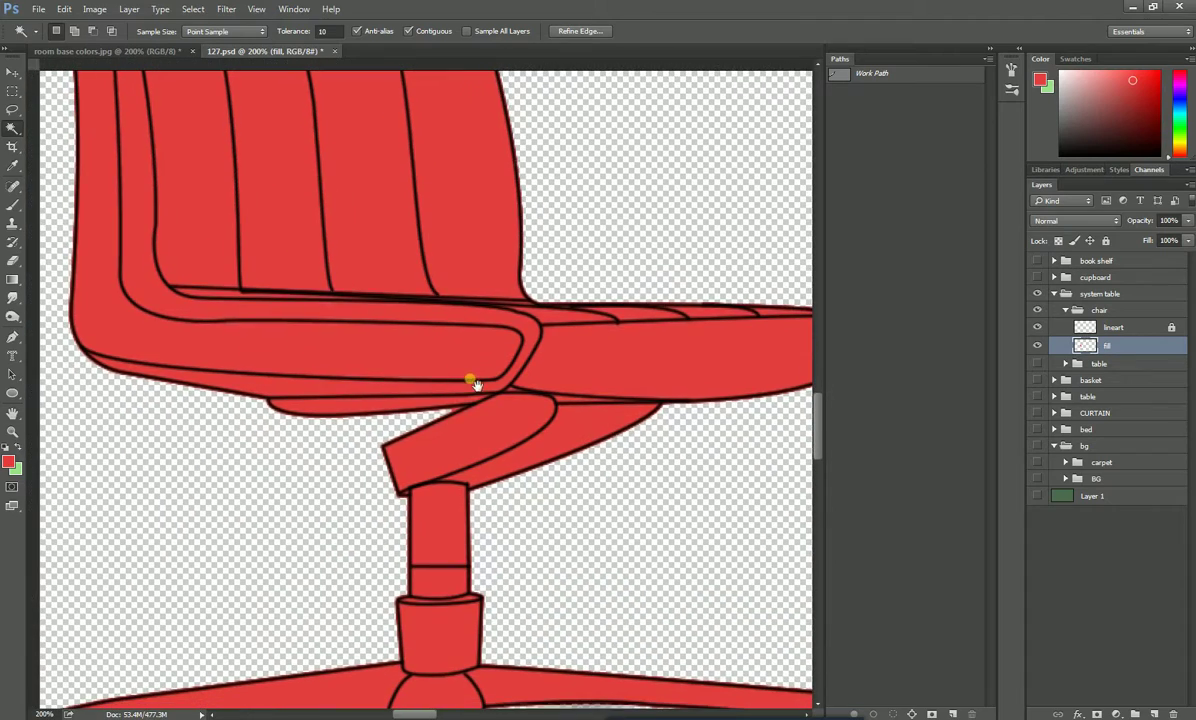
click(440, 408)
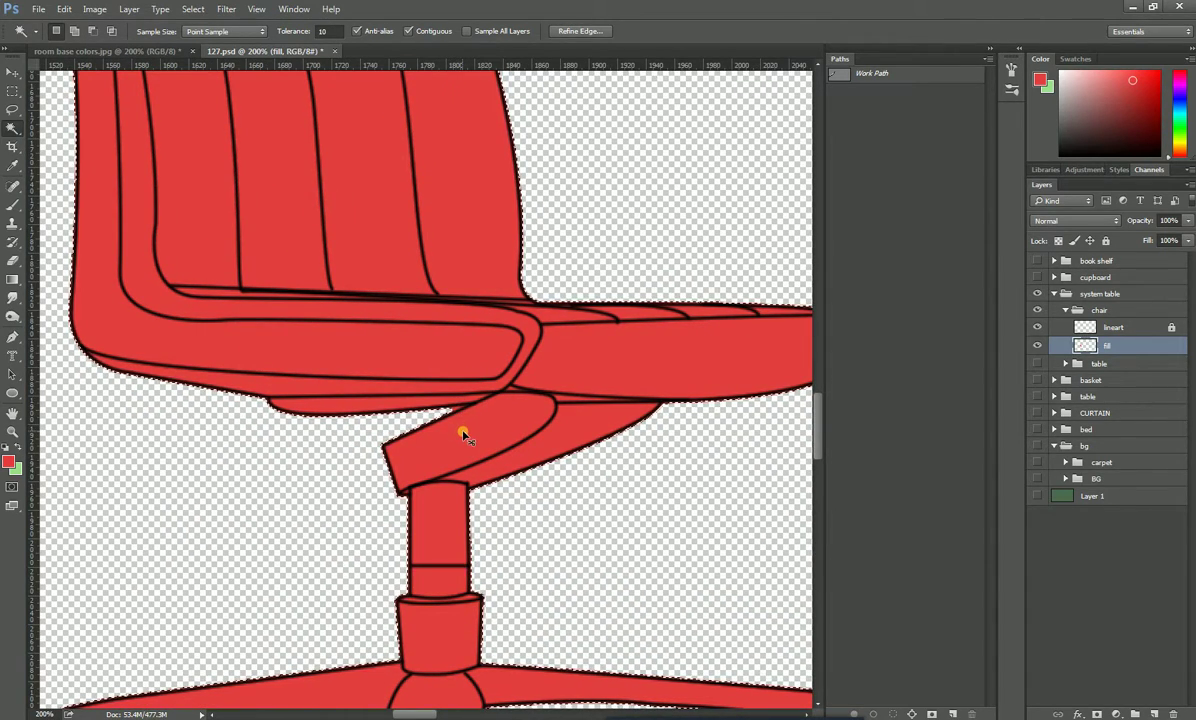
key(ctrl+d)
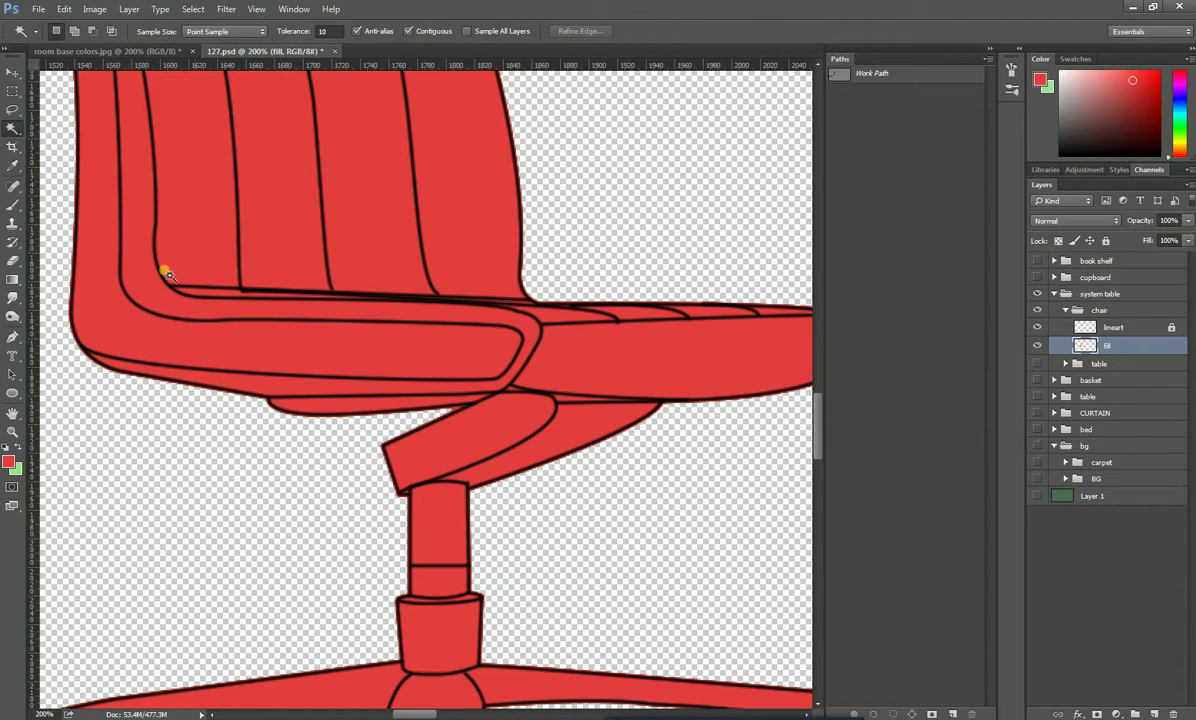
- Switch to the Eraser and scroll around the chair
click(13, 259)
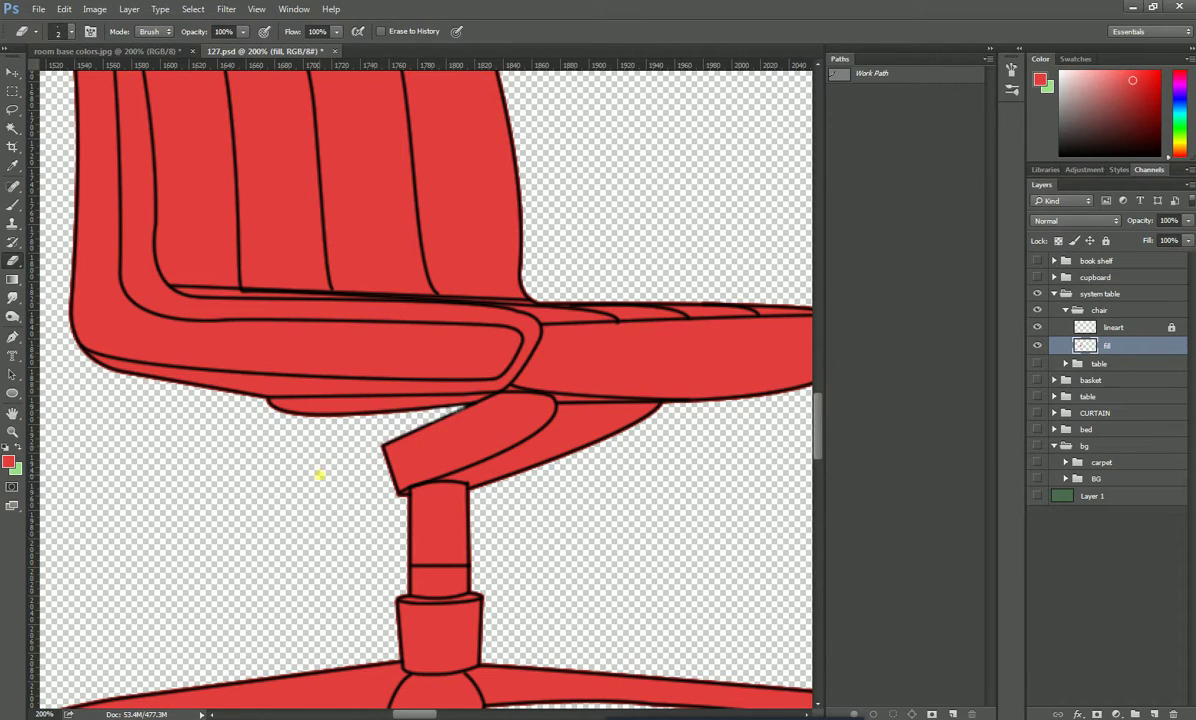
scroll(443, 395, down, 2)
scroll(443, 395, right, 3)
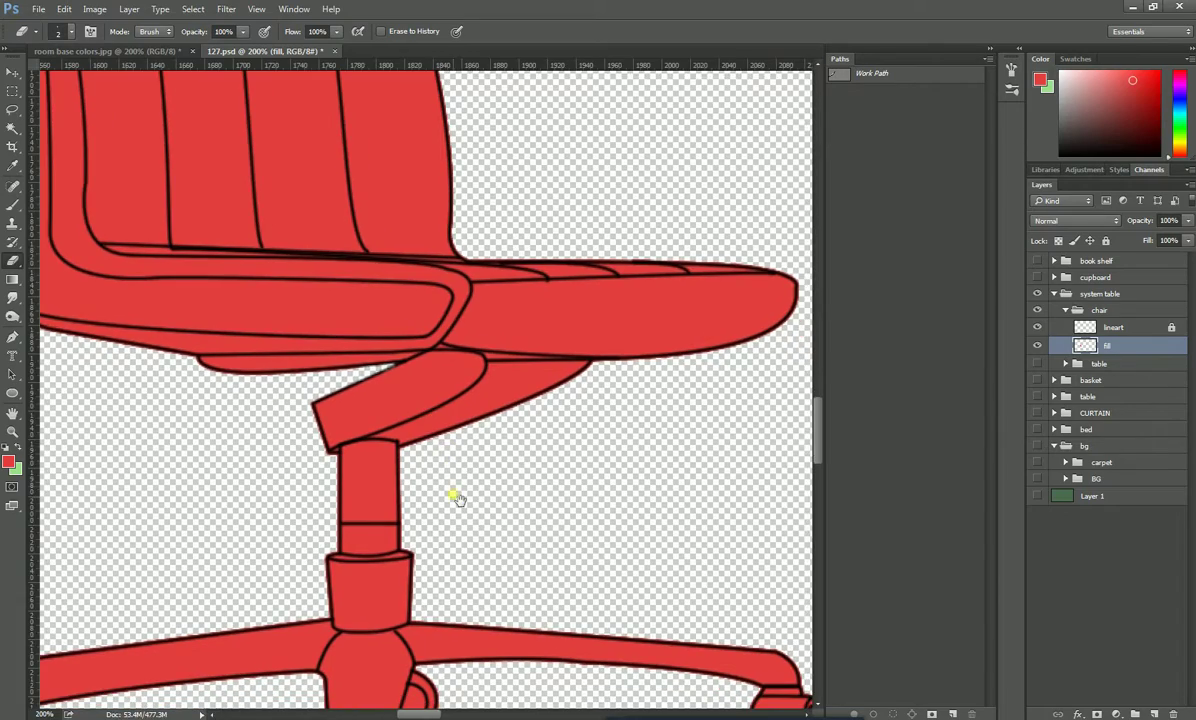
scroll(563, 410, up, 3)
scroll(563, 410, left, 2)
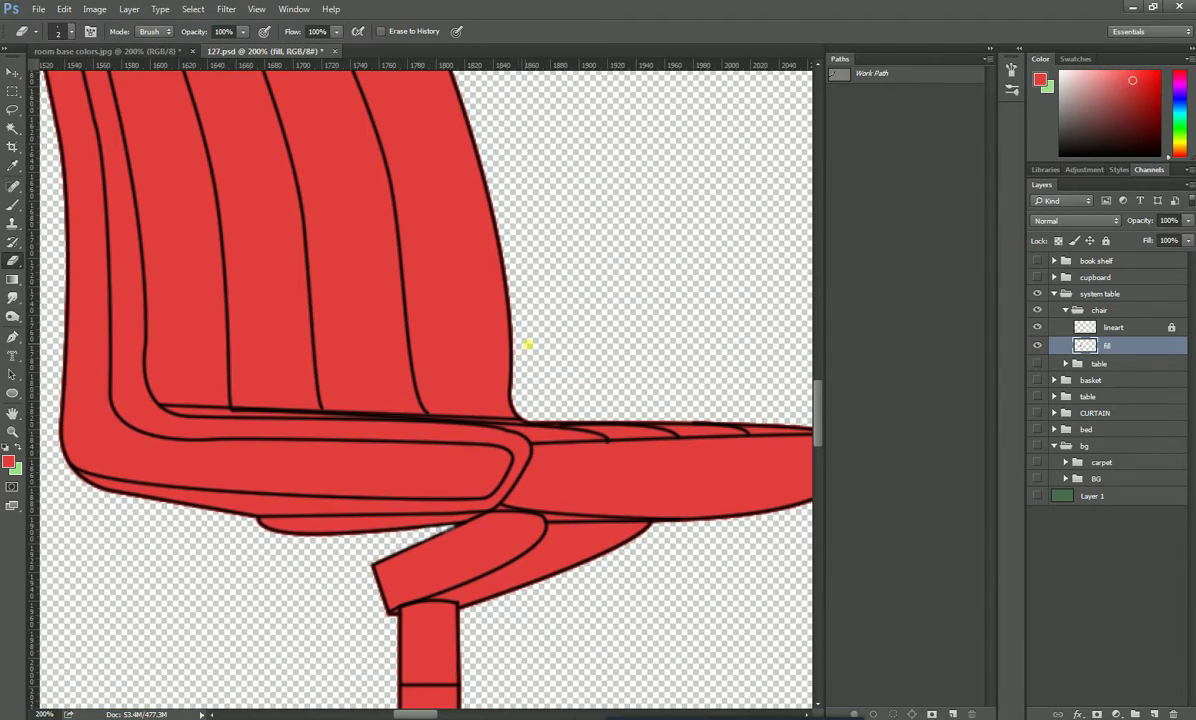
scroll(528, 345, down, 3)
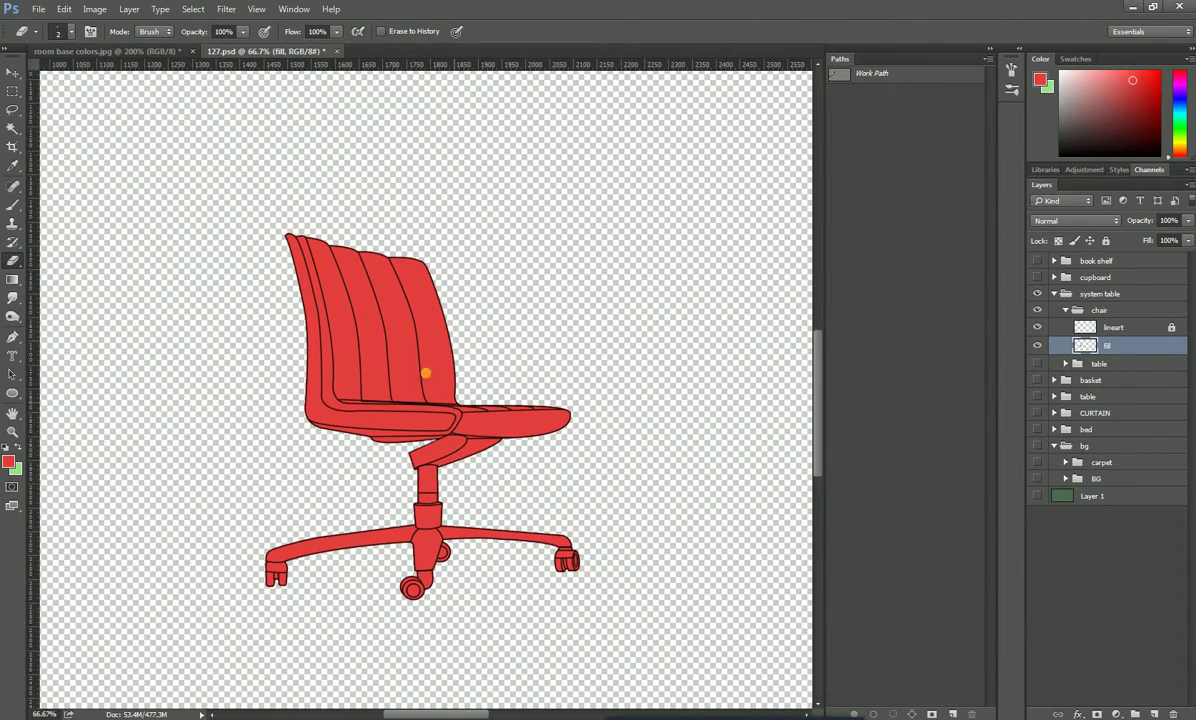
- Pan around the chair in room base colors.jpg and sample its frame's dark blue-grey with the Brush
click(158, 51)
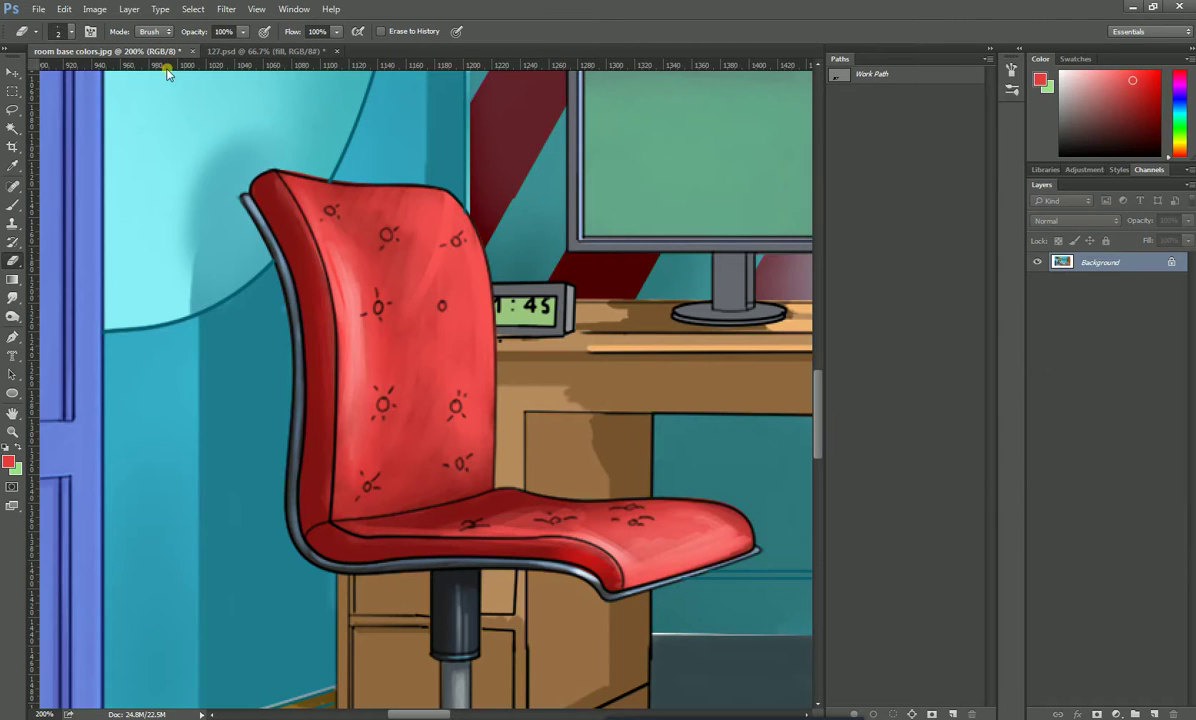
drag(497, 439, 472, 381)
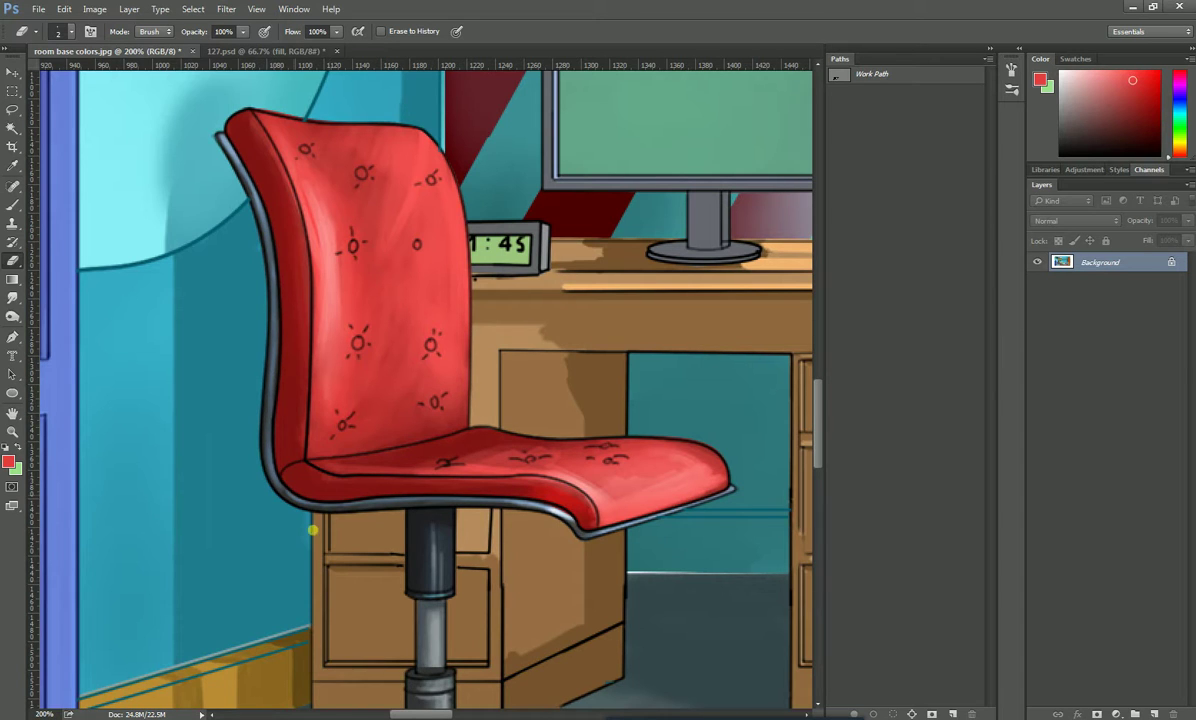
drag(474, 515, 470, 422)
drag(483, 569, 515, 365)
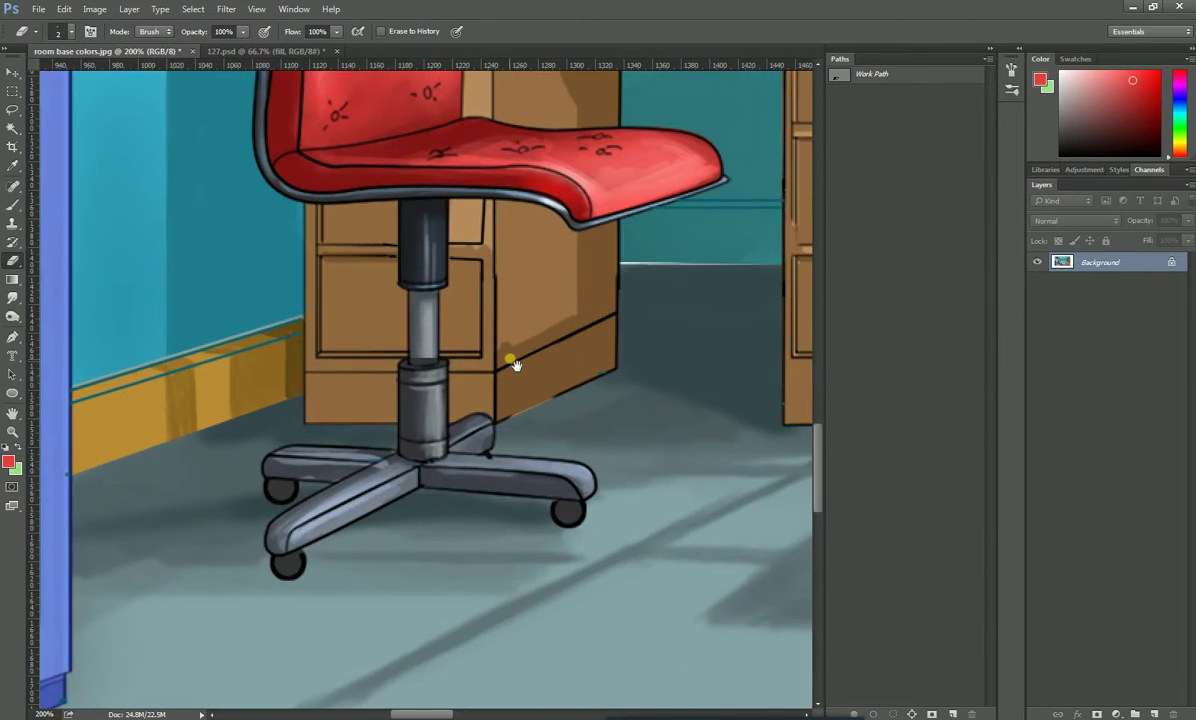
drag(481, 322, 462, 470)
drag(497, 256, 494, 419)
key(ctrl+r)
mouse_move(505, 376)
mouse_down()
mouse_move(499, 408)
mouse_move(490, 372)
mouse_up()
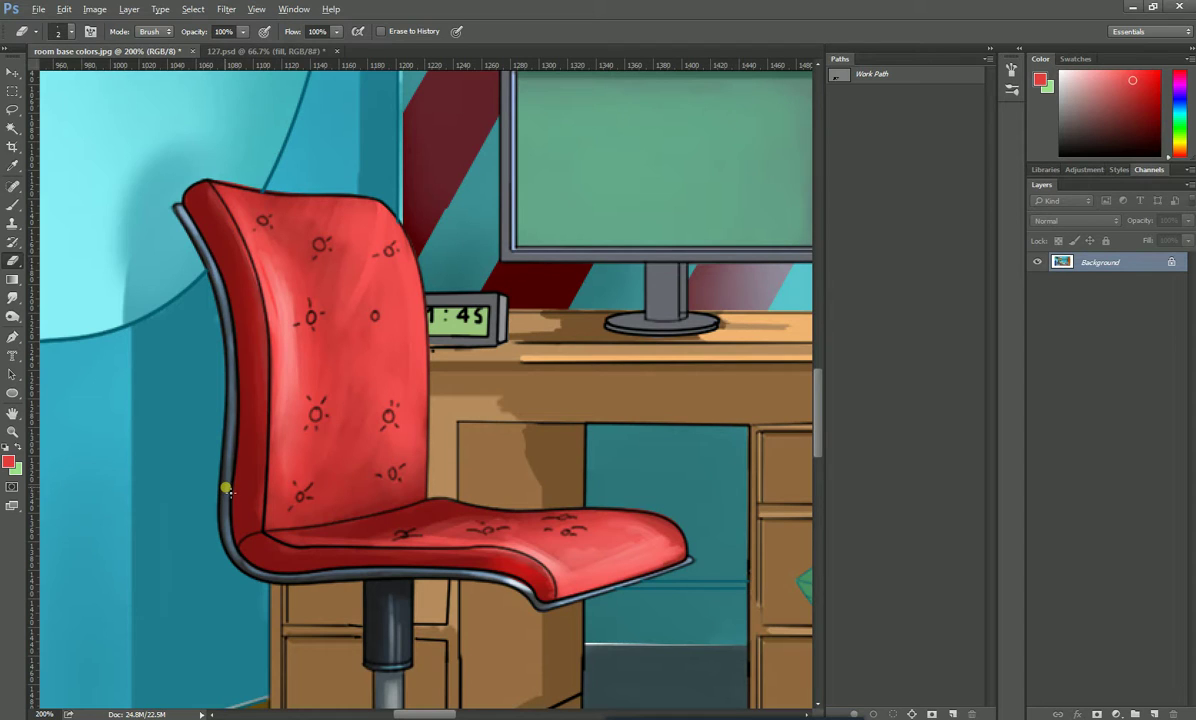
key(b)
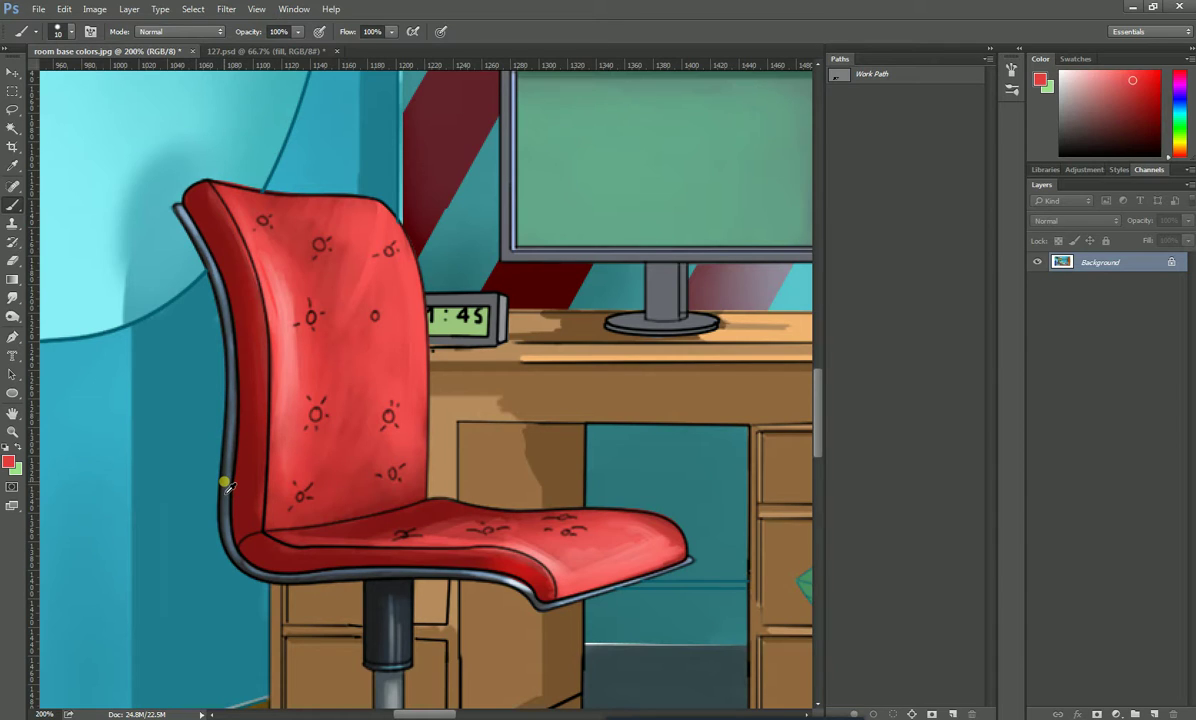
alt+click(236, 399)
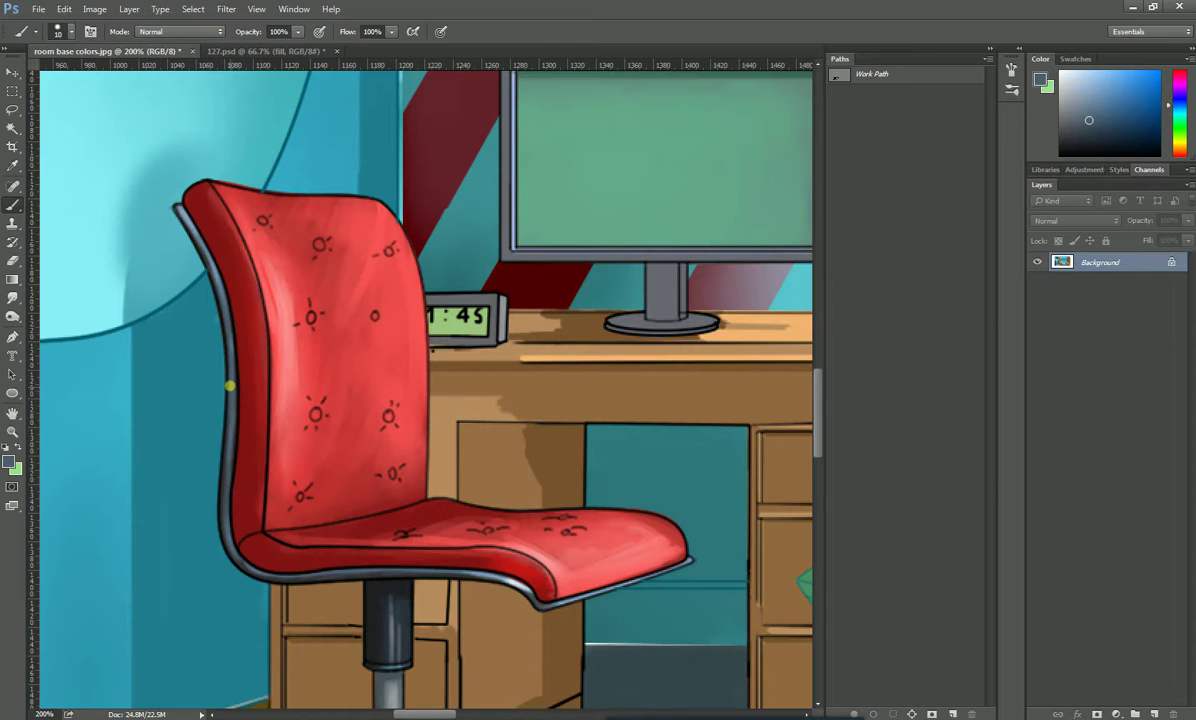
- In 127.psd, select the chair back's inner side strip and fill it blue-grey on the fill layer
click(248, 51)
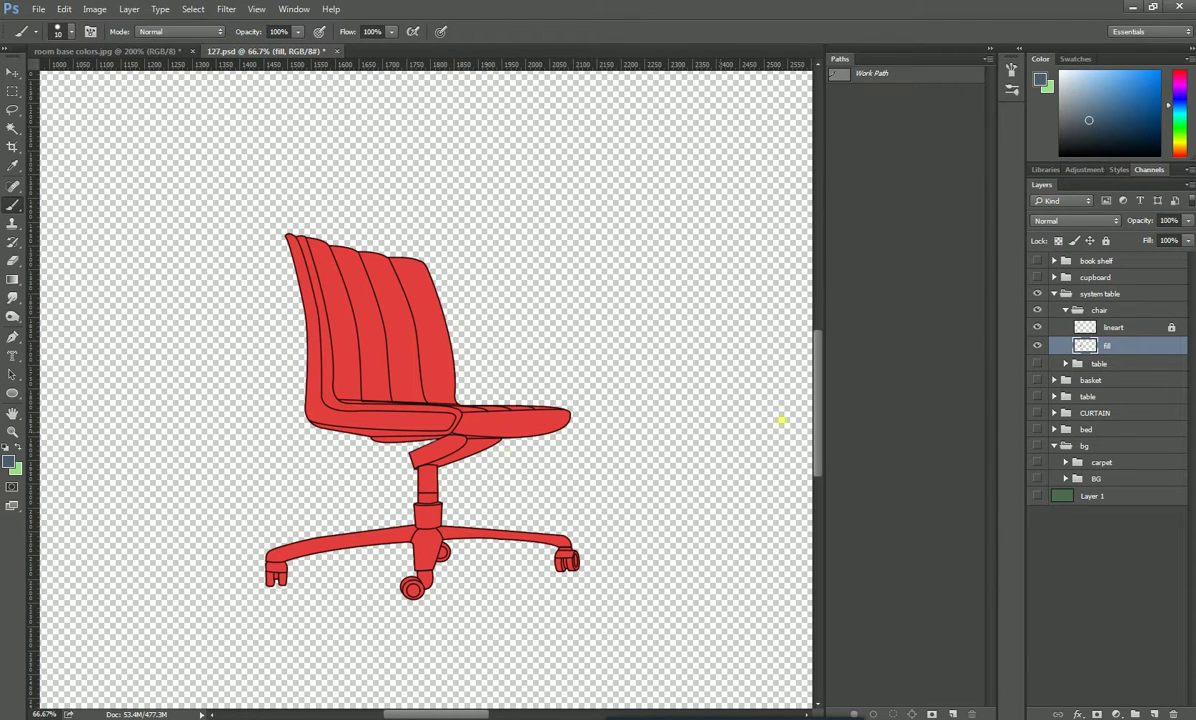
click(1140, 328)
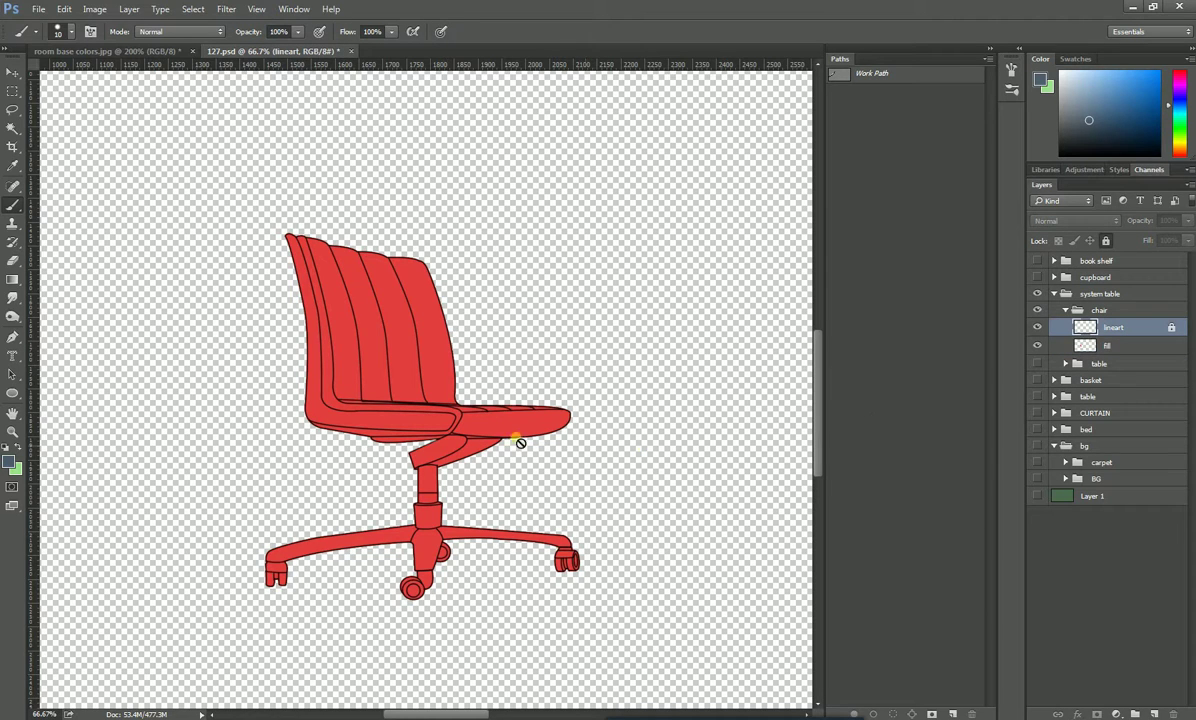
click(12, 129)
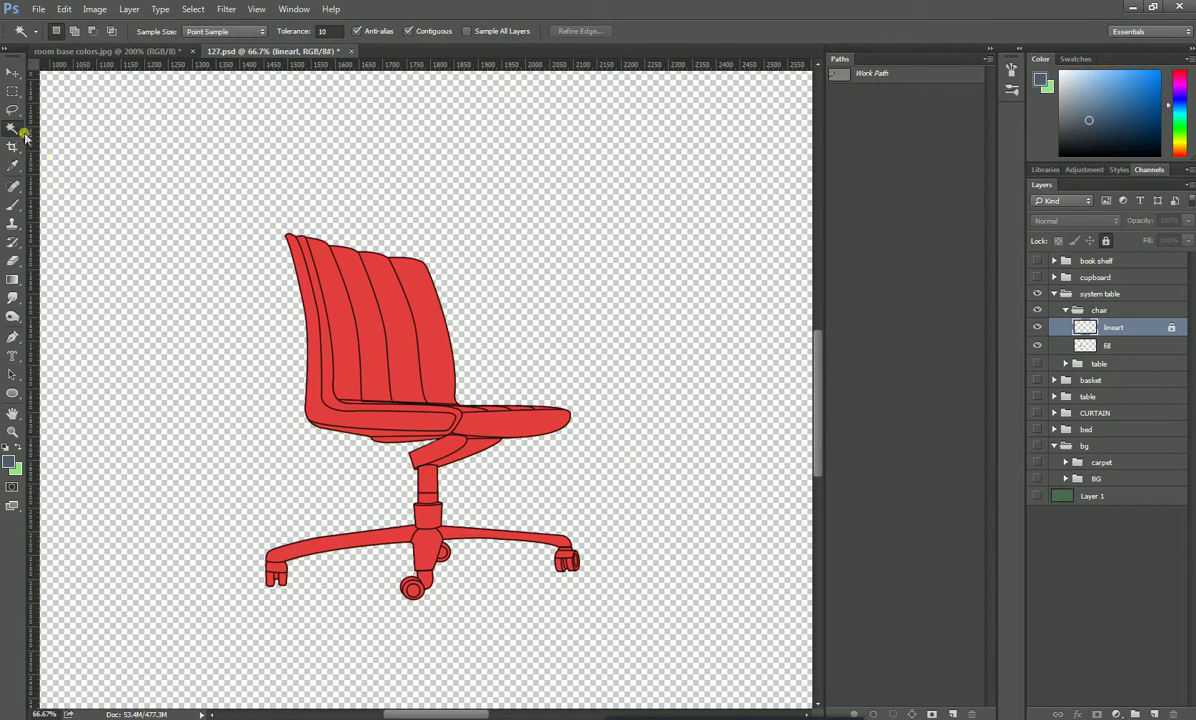
click(314, 360)
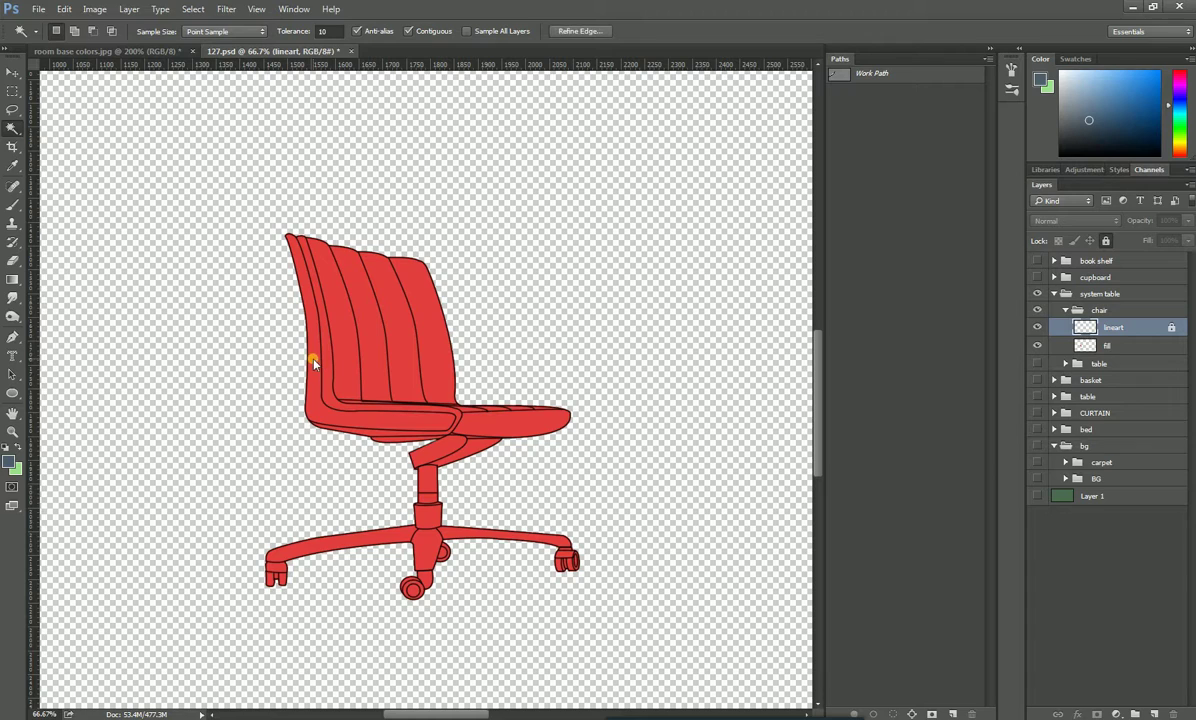
click(1128, 345)
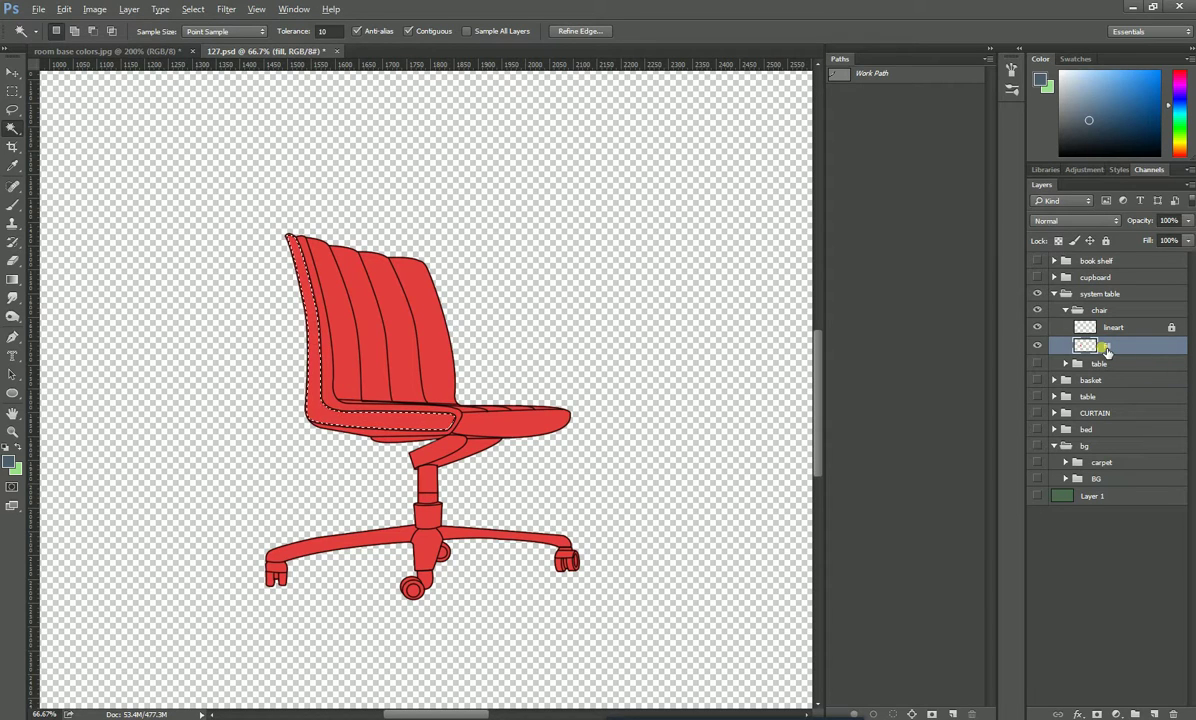
key(alt+BackSpace)
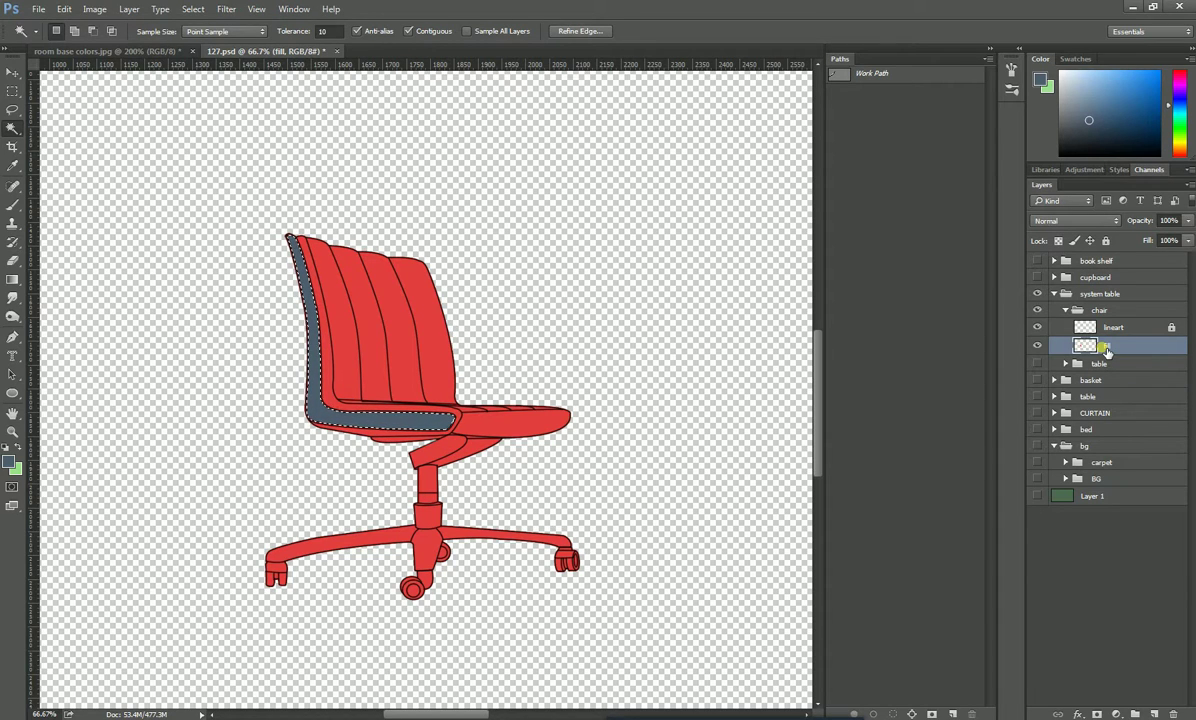
click(160, 51)
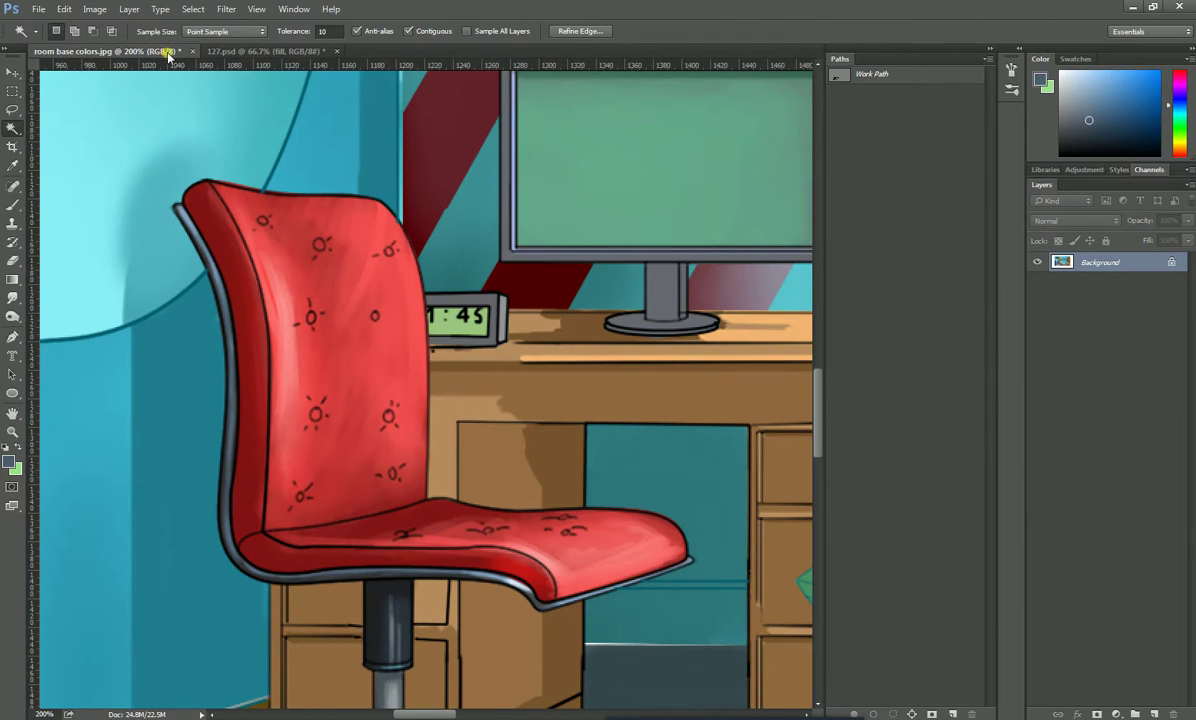
- Sample the dark red of the reference chair's back edge with the Brush
click(12, 204)
alt+click(237, 276)
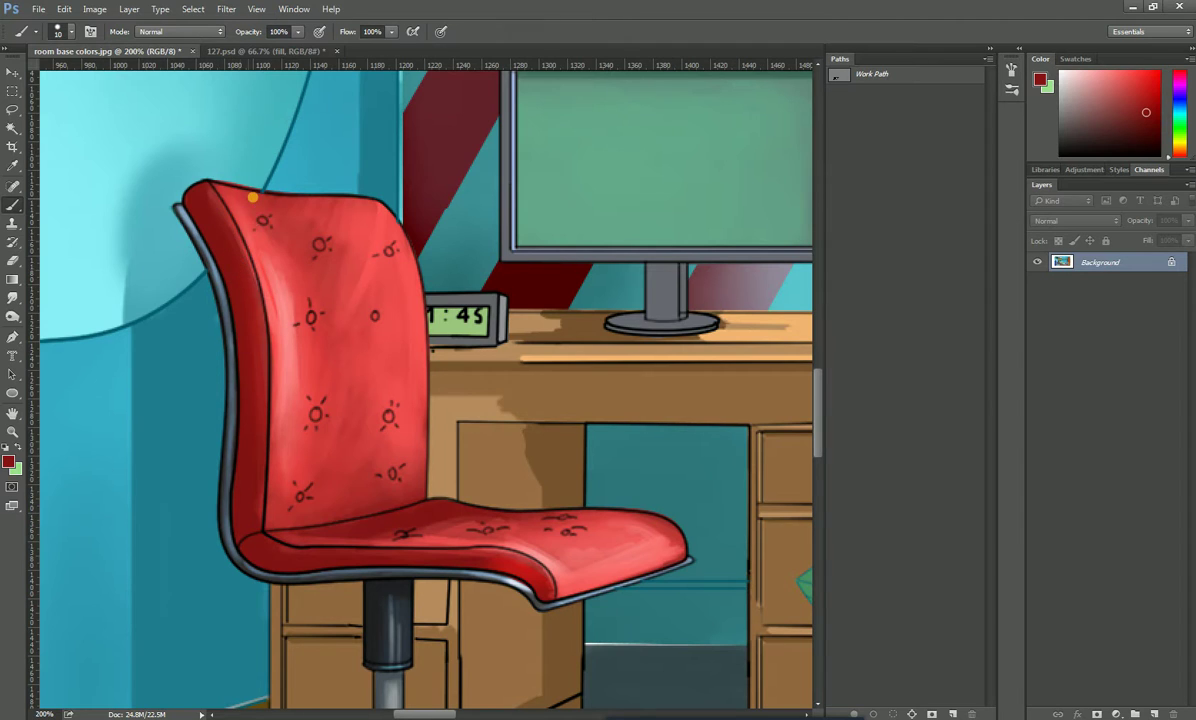
alt+click(254, 363)
drag(255, 363, 258, 363)
- In 127.psd, switch between the lineart and fill layers with the Magic Wand, then return to the reference
click(250, 51)
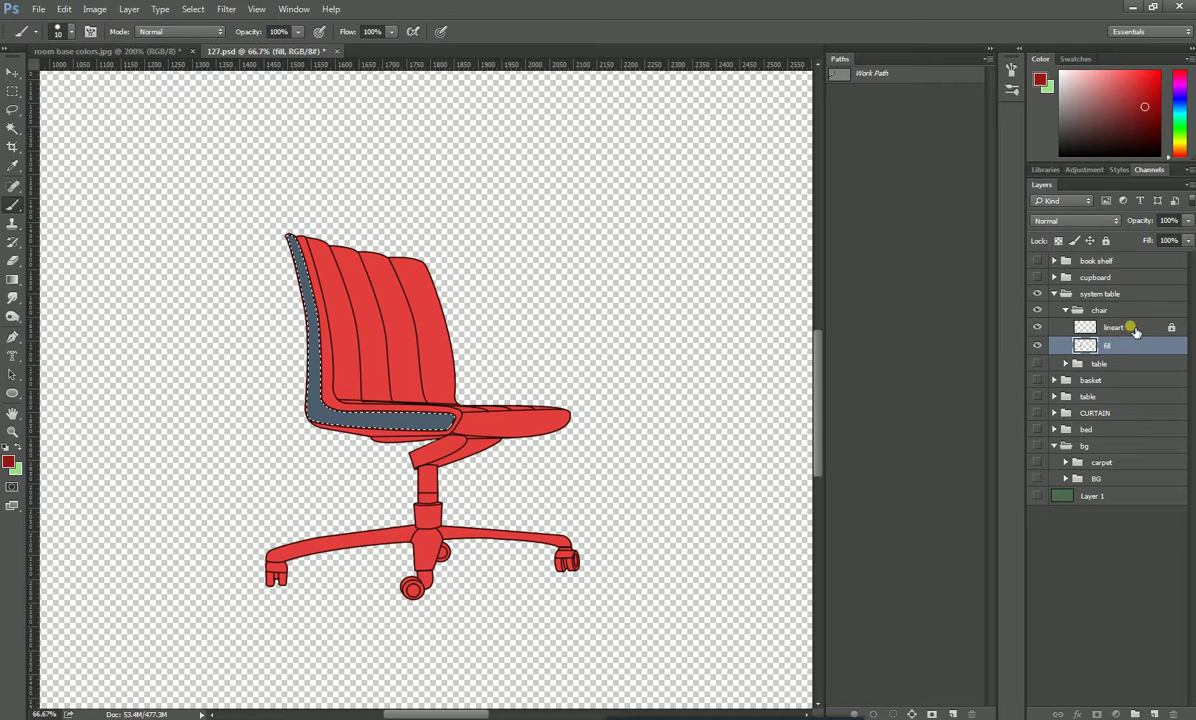
click(1125, 327)
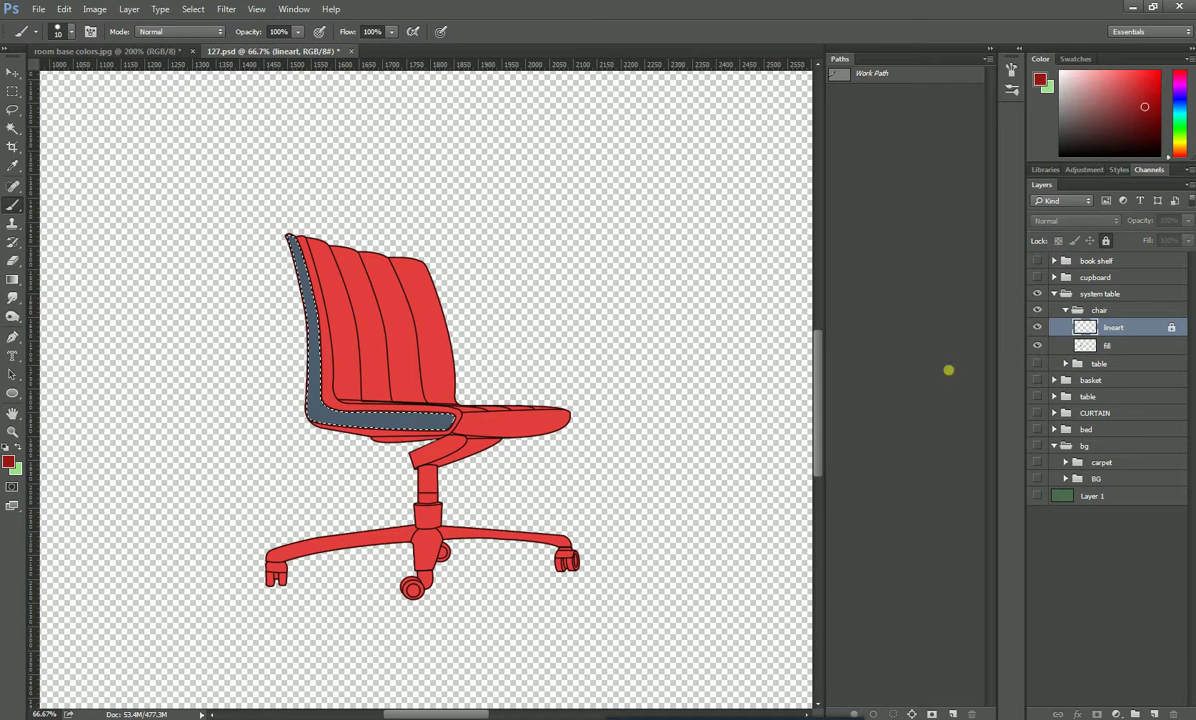
click(12, 128)
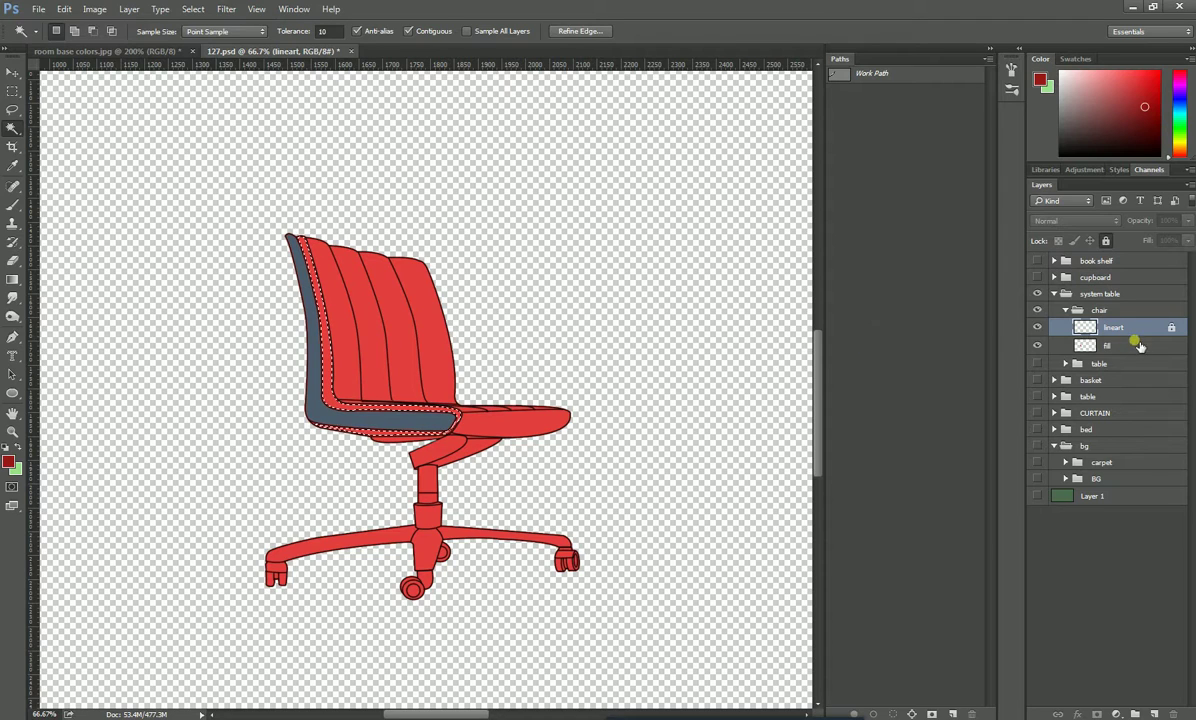
click(1143, 346)
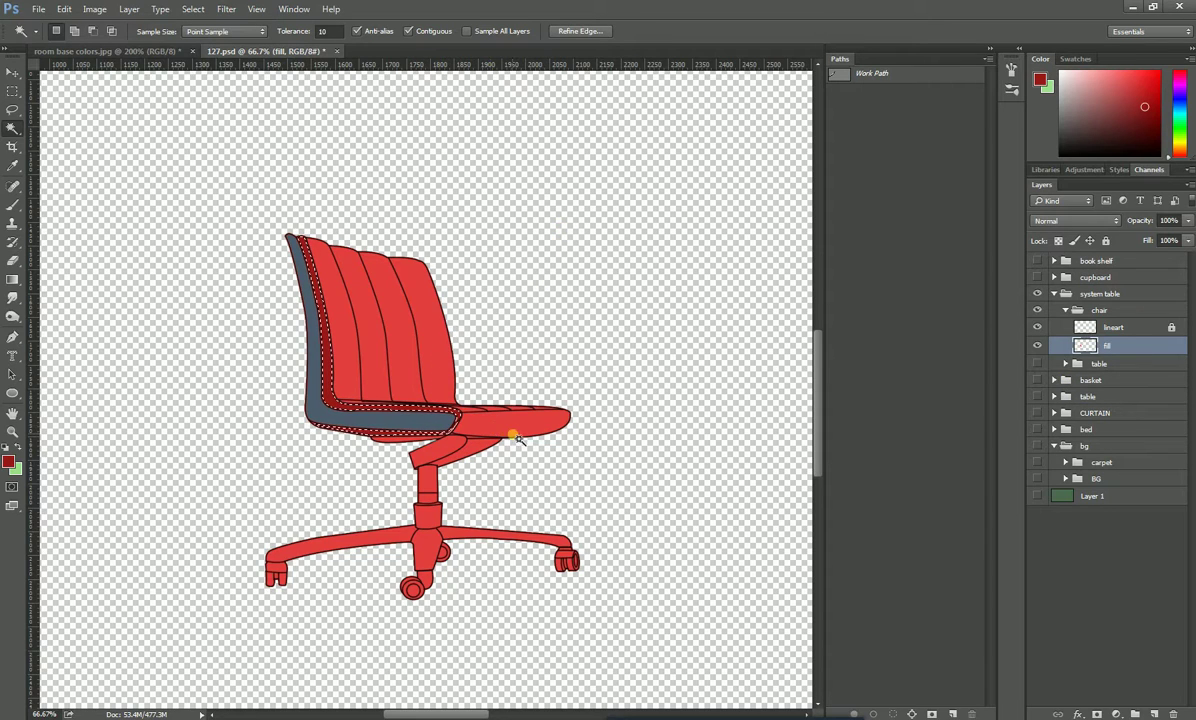
click(172, 49)
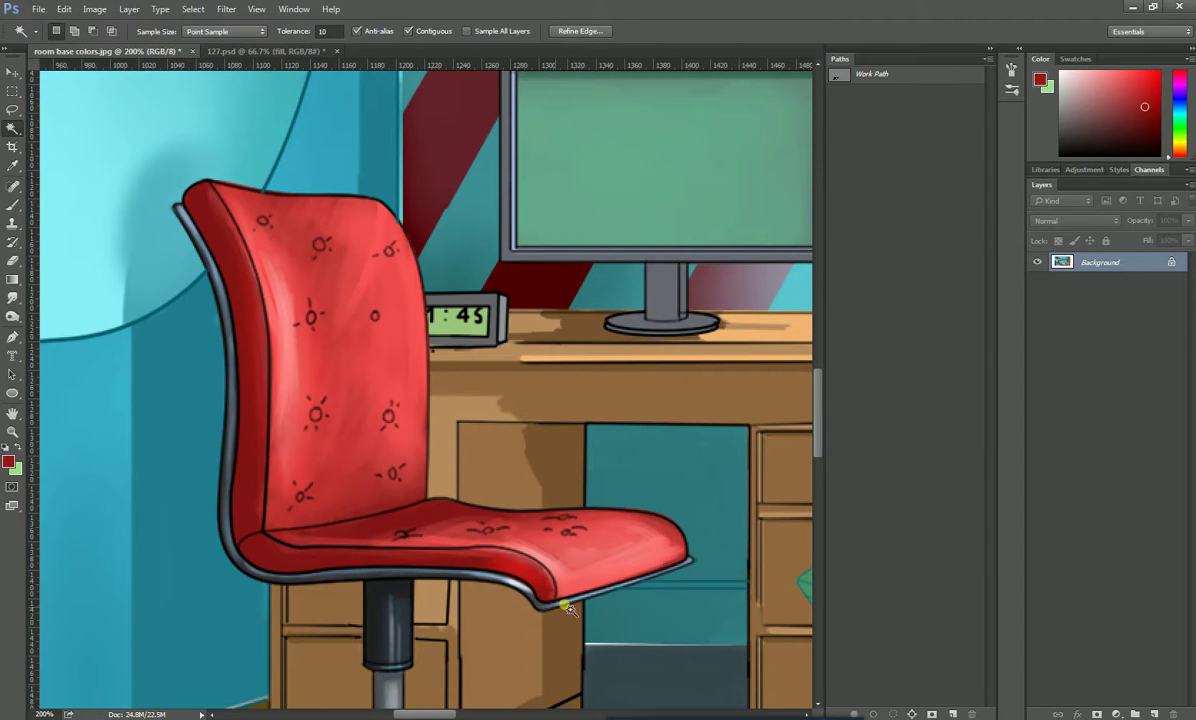
- Pan to the reference chair's post and sample its dark grey with the Brush
click(295, 55)
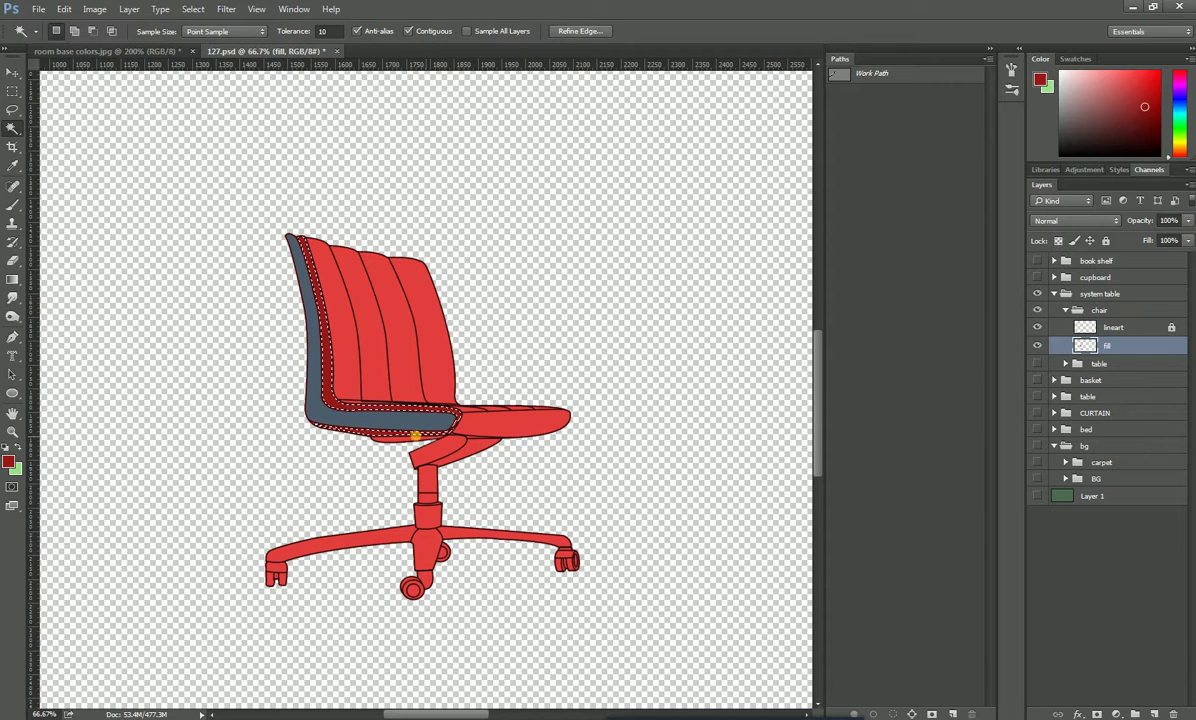
click(160, 50)
drag(440, 521, 507, 197)
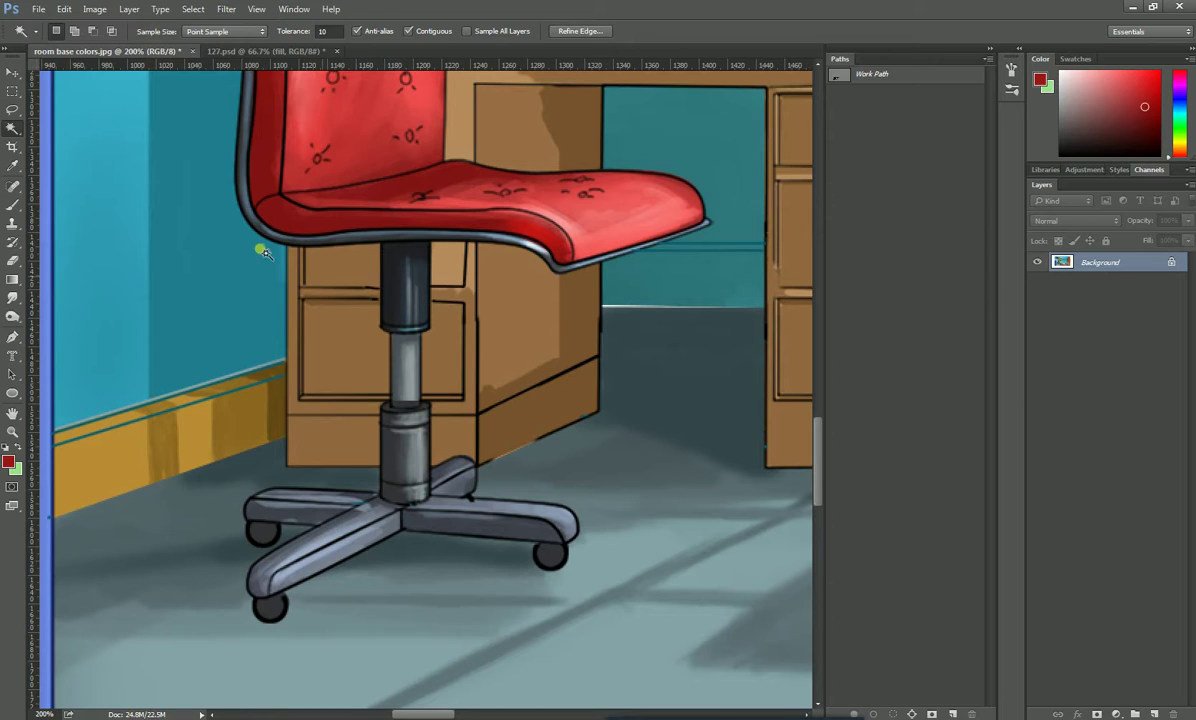
click(12, 204)
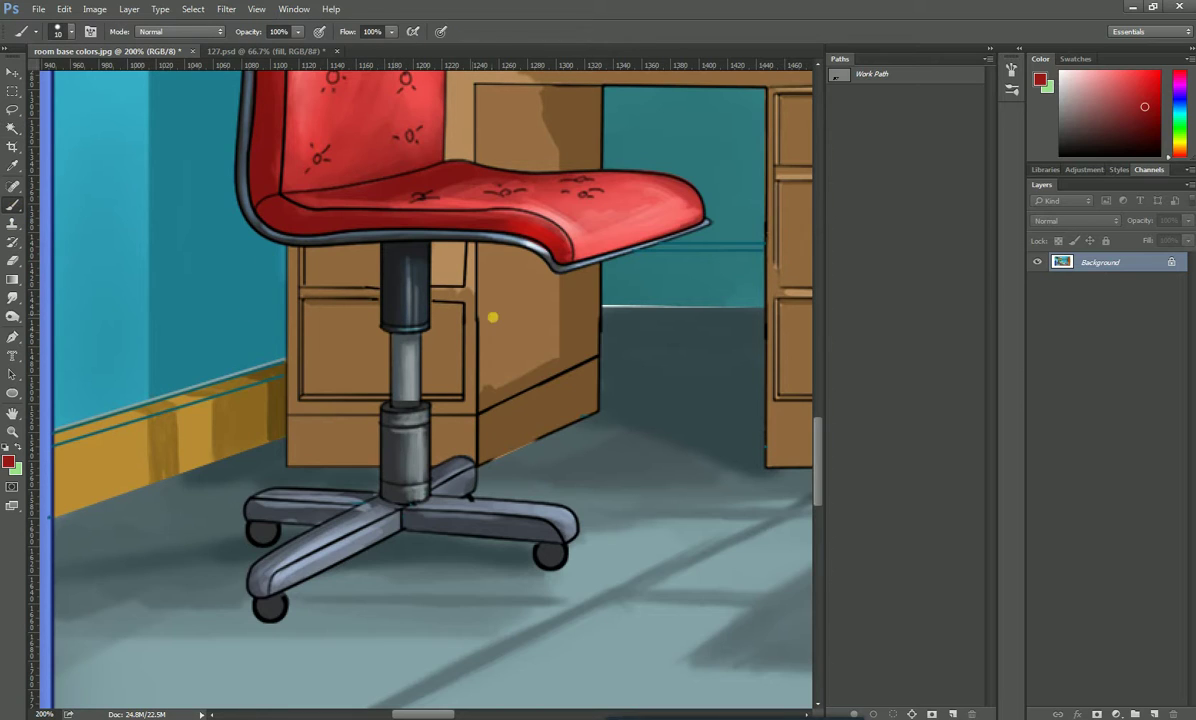
alt+click(422, 307)
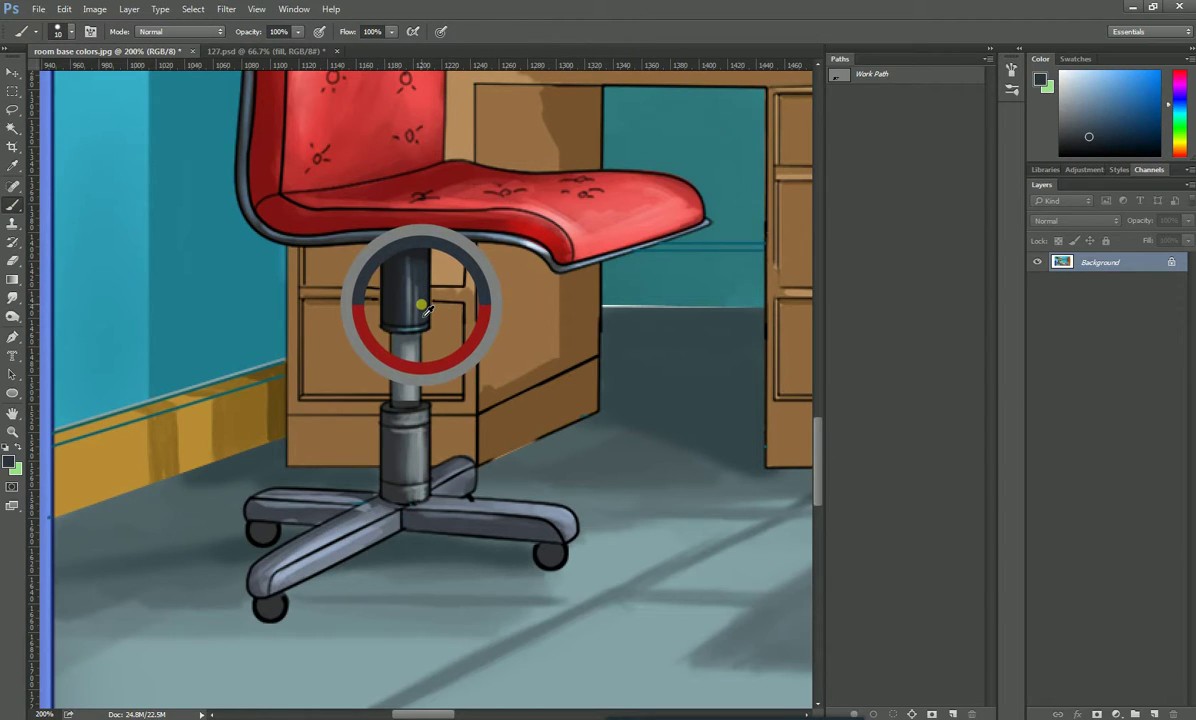
- Return to 127.psd and ready the Magic Wand on the lineart layer
click(252, 53)
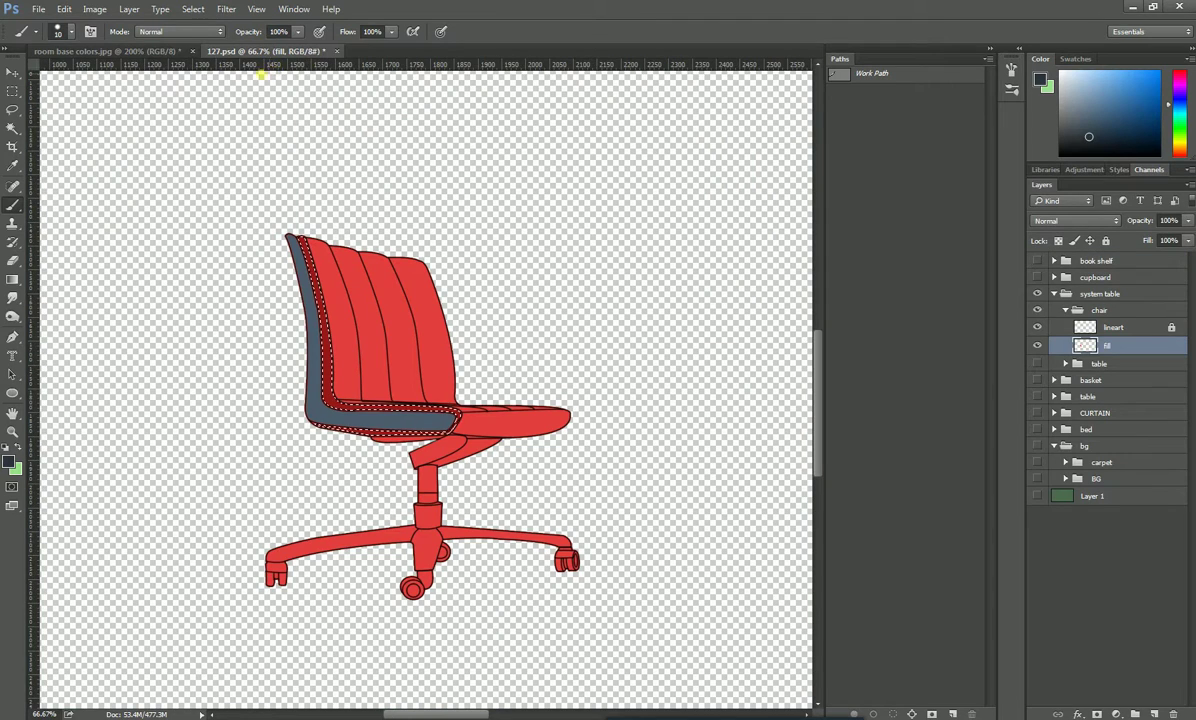
click(171, 52)
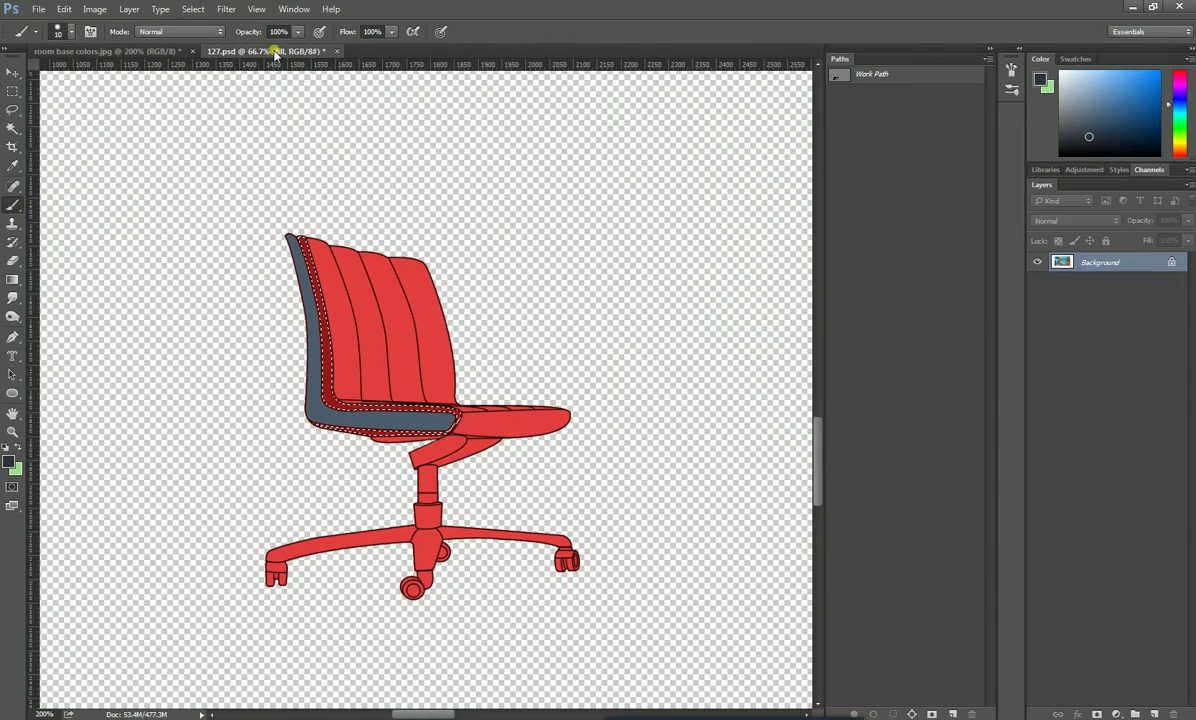
click(270, 52)
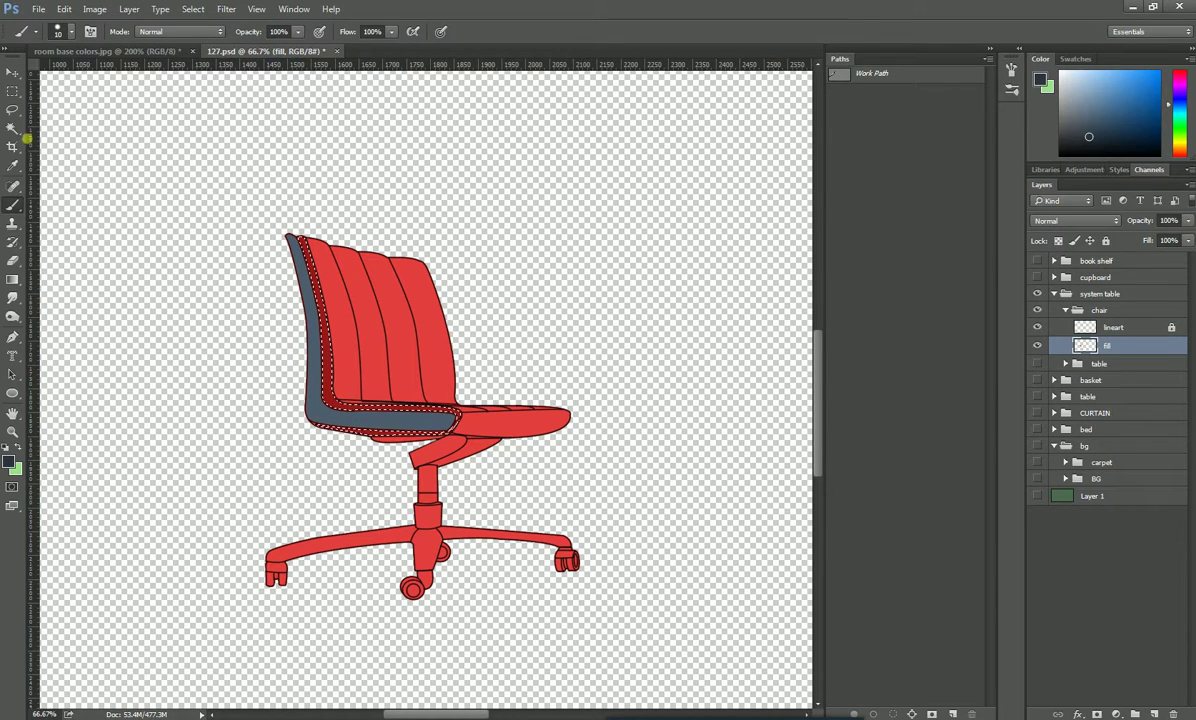
click(14, 130)
click(1062, 325)
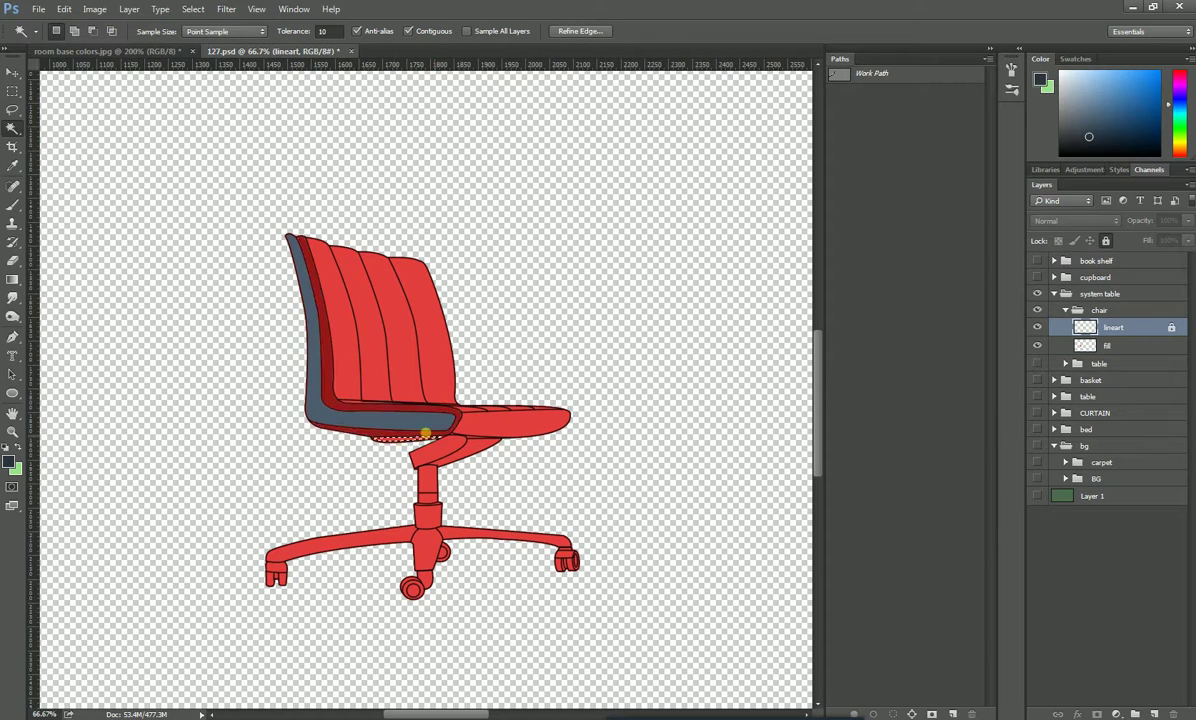
- Select the under-seat strip and swivel arm, then clear an accidental whole-outline selection
click(445, 440)
key(shift)
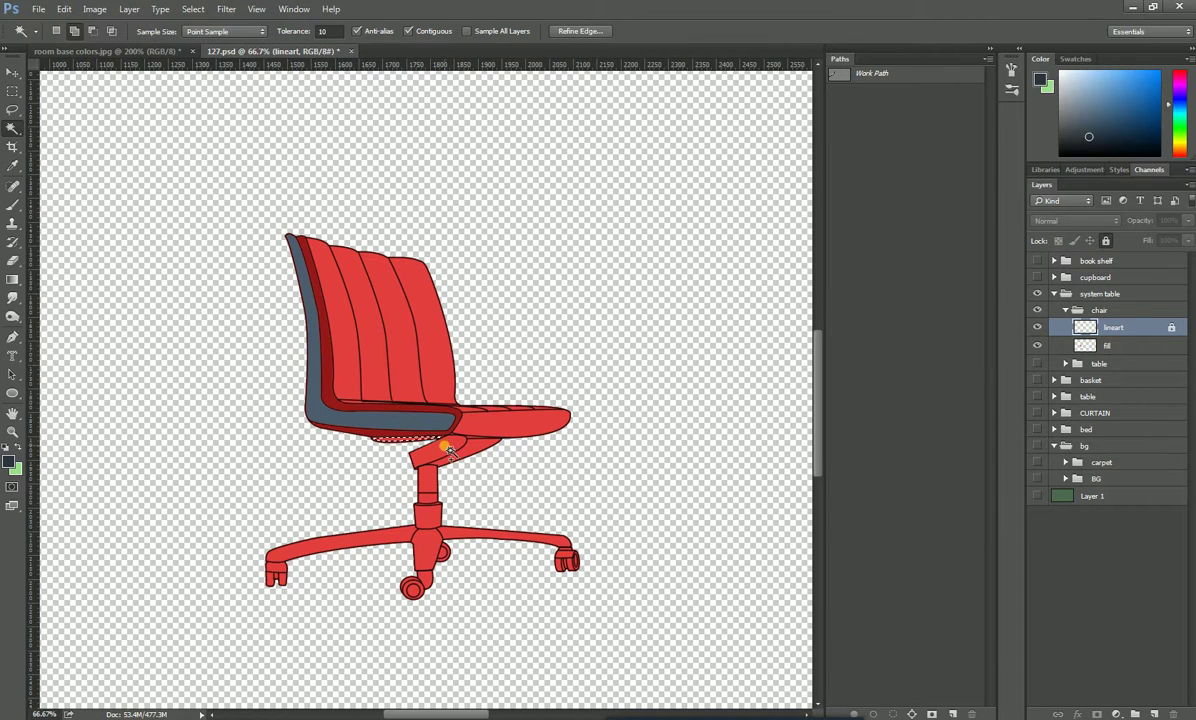
shift+click(477, 450)
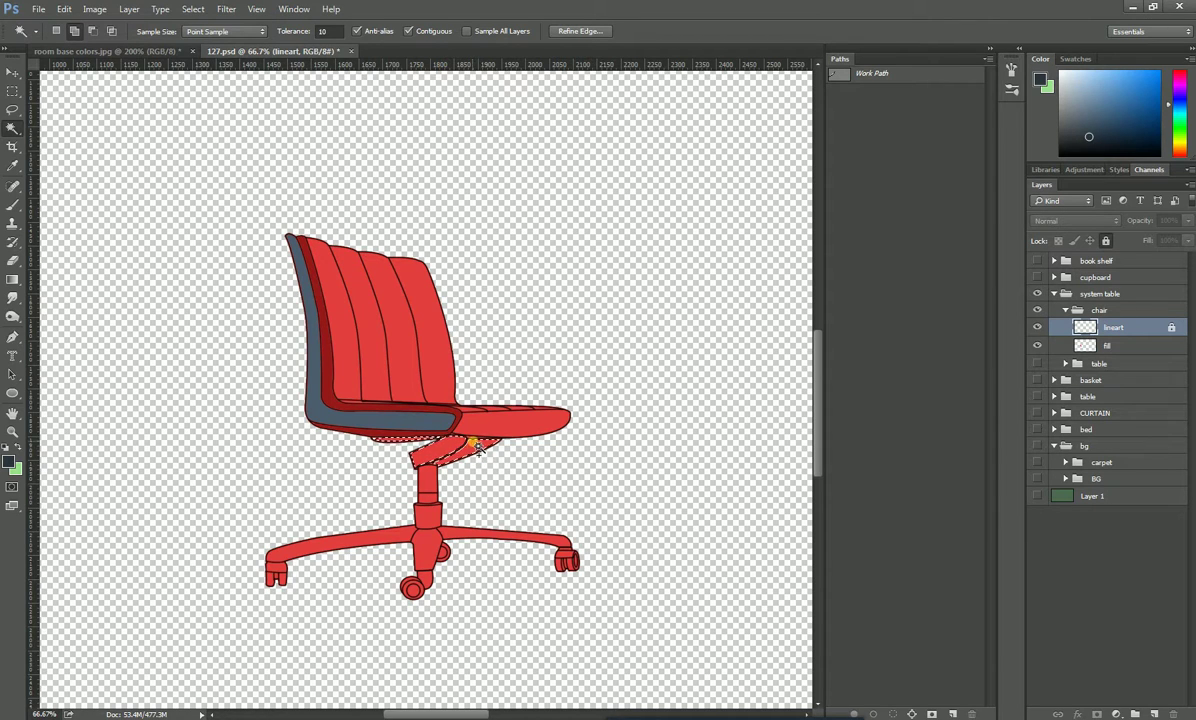
scroll(479, 452, up, 2)
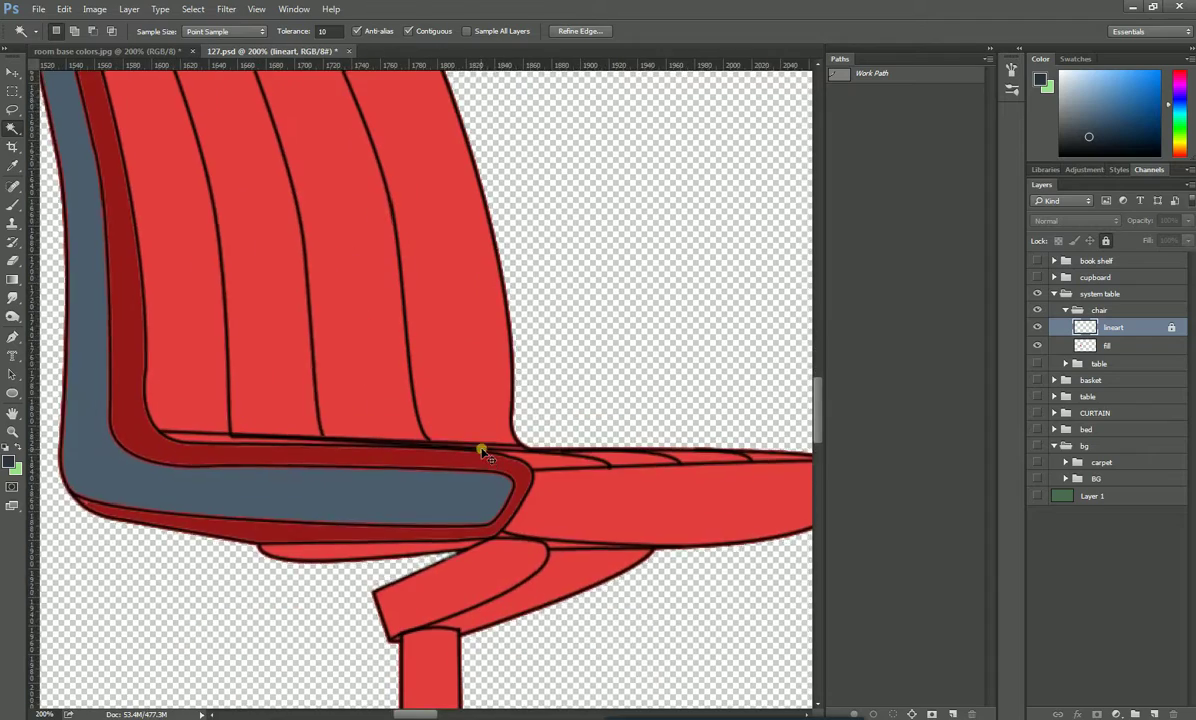
scroll(479, 452, up, 1)
scroll(529, 419, down, 3)
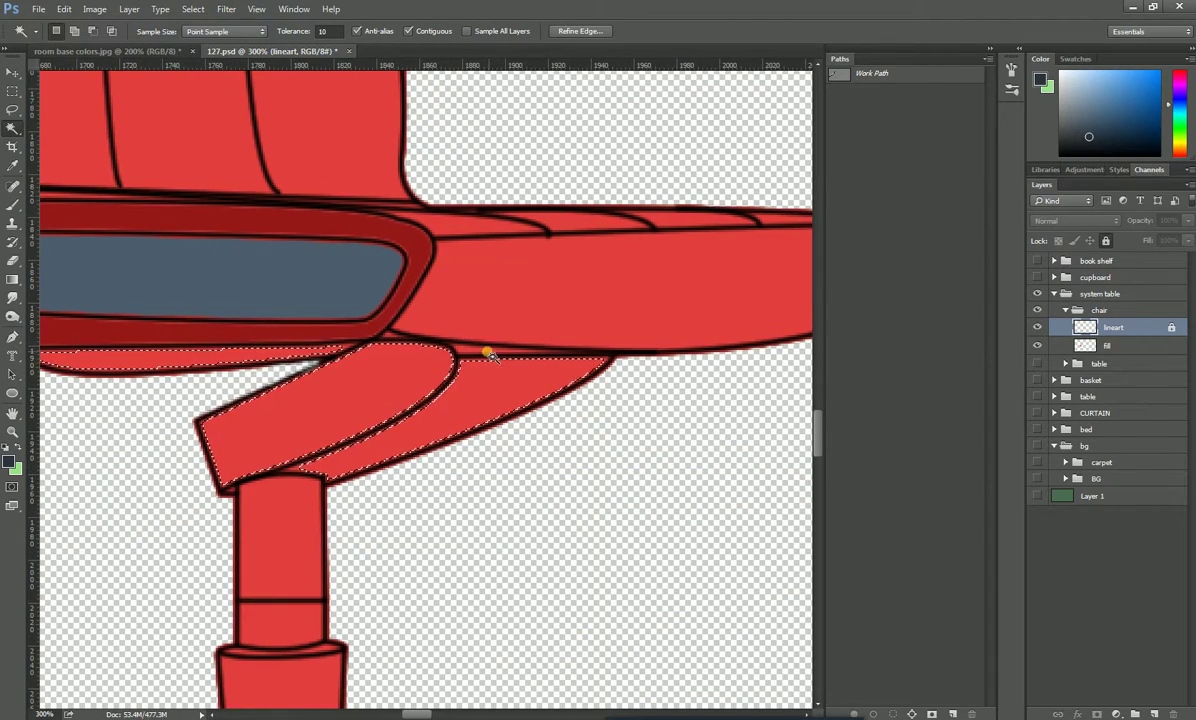
key(shift)
click(506, 340)
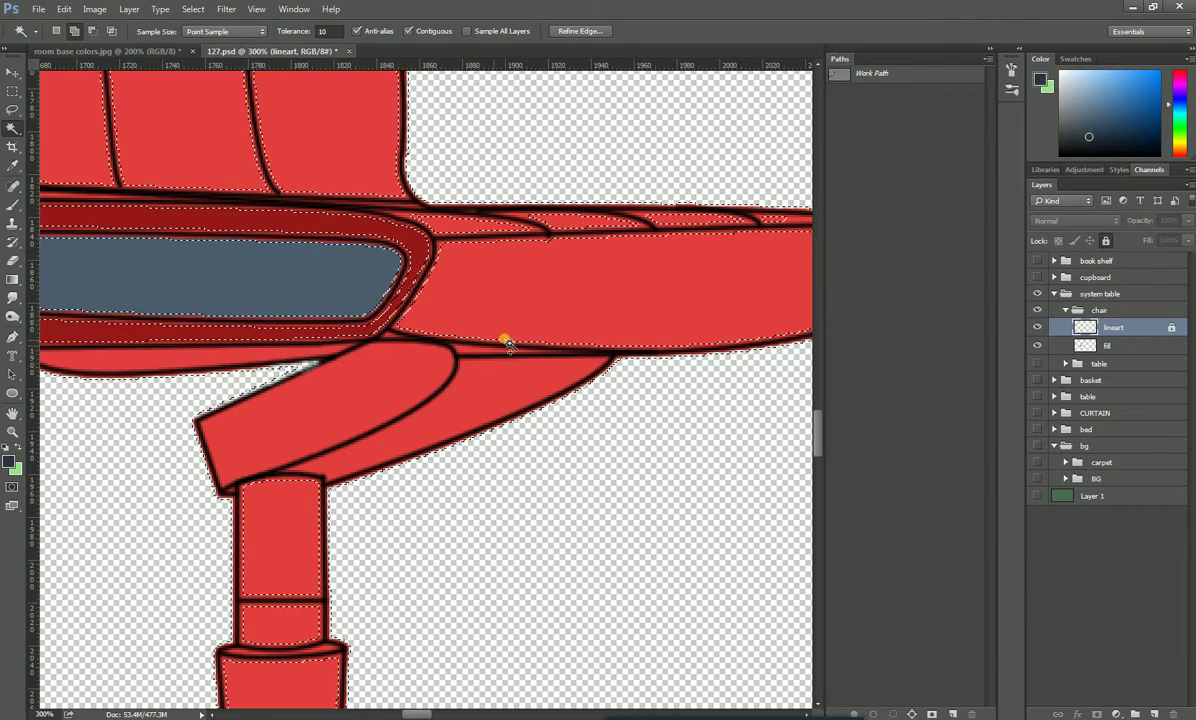
key(ctrl+d)
- Select the upper and lower swivel arm pieces together with the upper post section
drag(483, 347, 537, 271)
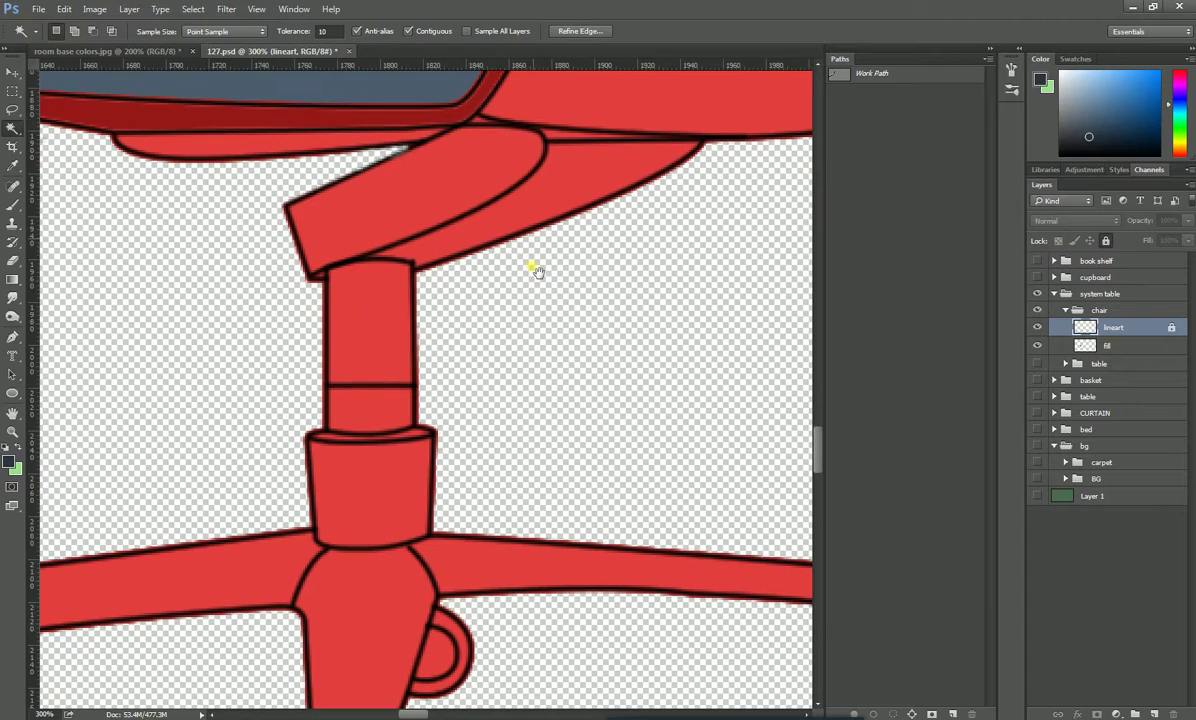
click(425, 250)
shift+click(358, 300)
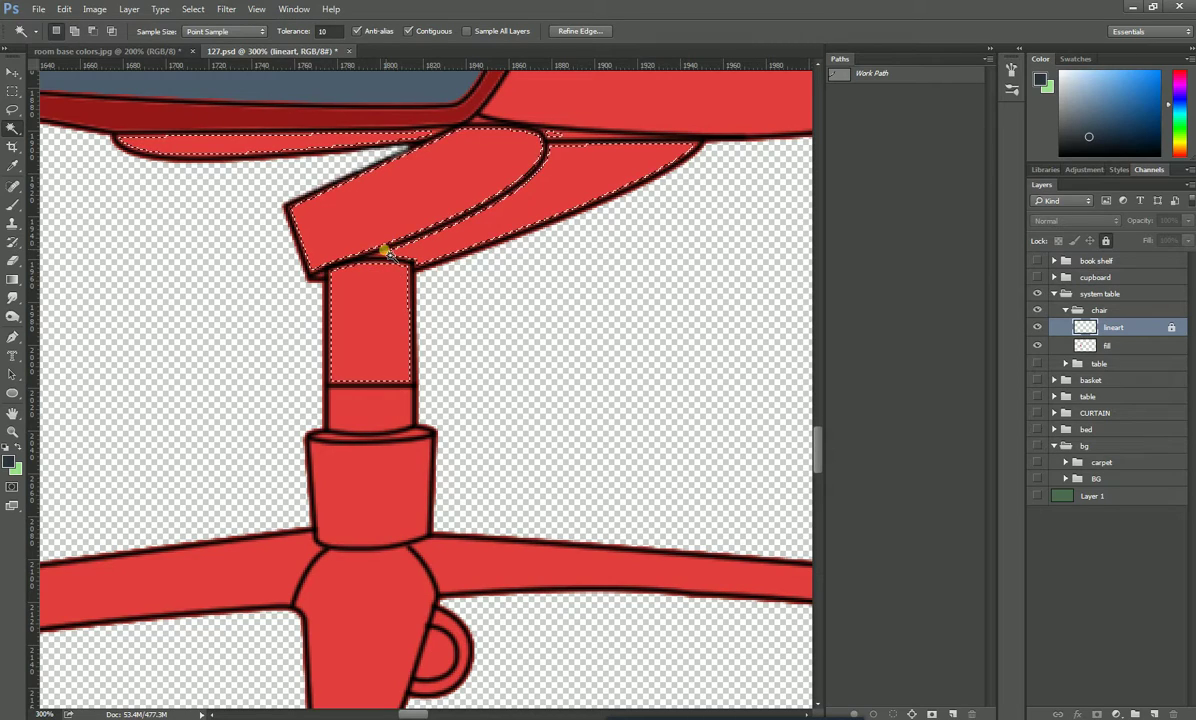
scroll(386, 252, down, 3)
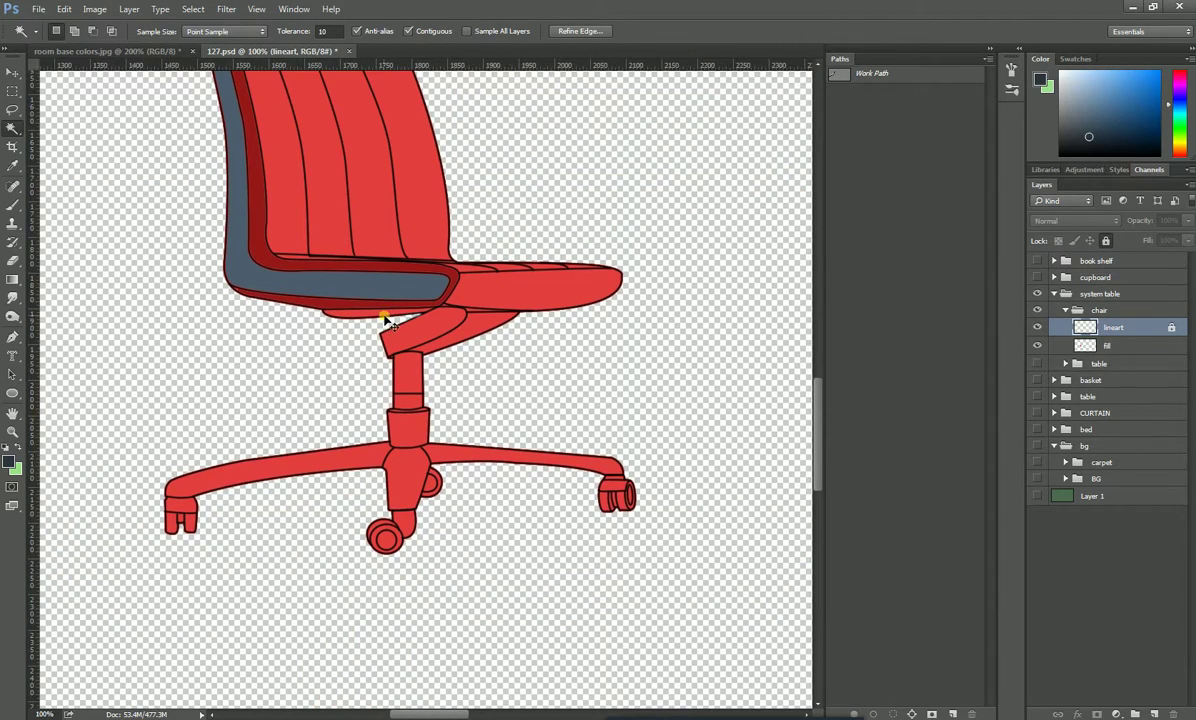
scroll(440, 375, up, 2)
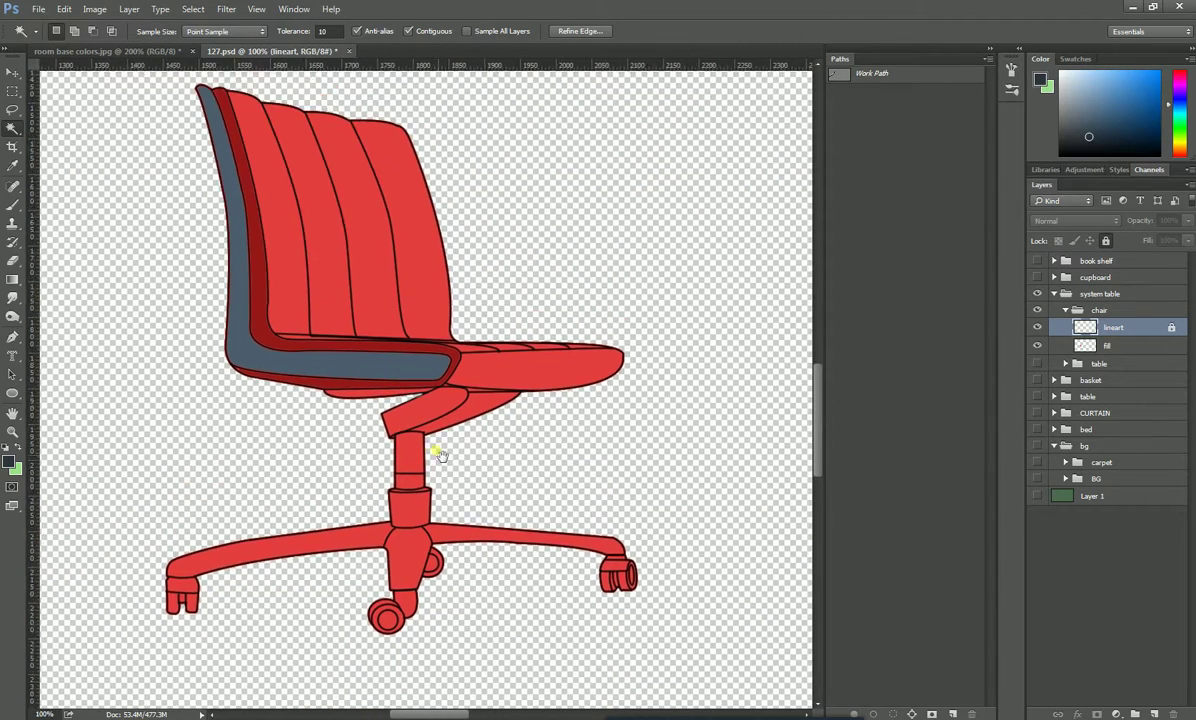
scroll(409, 415, up, 3)
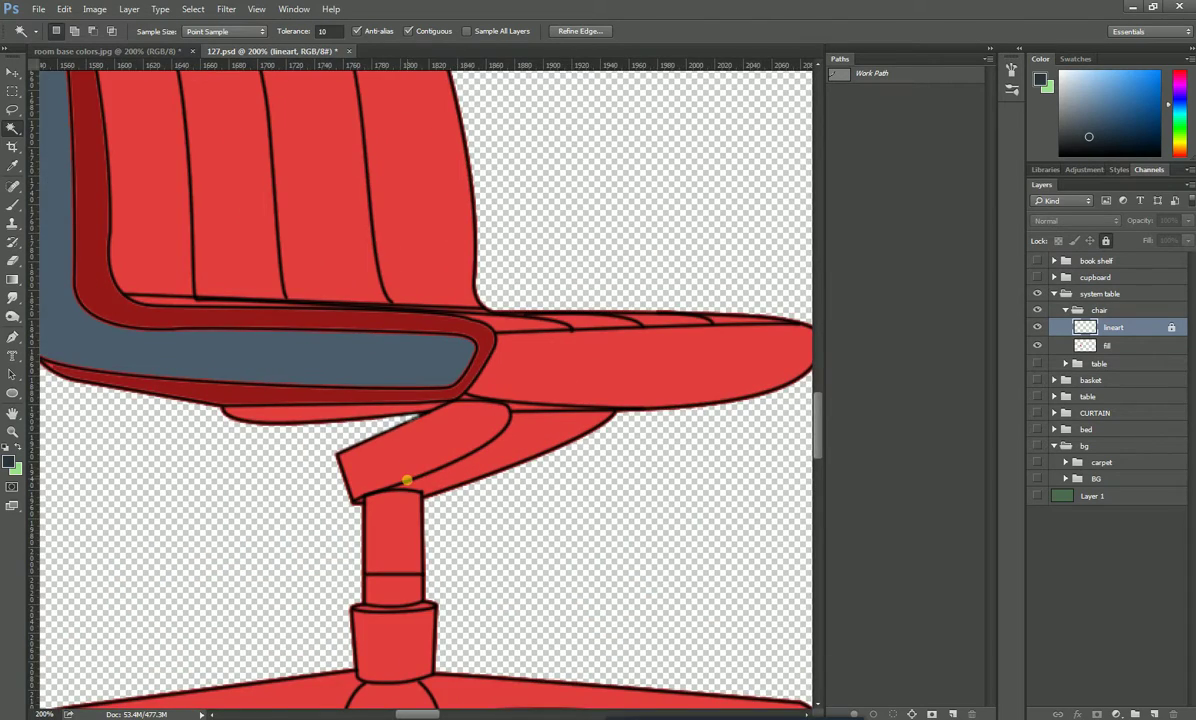
scroll(417, 493, down, 3)
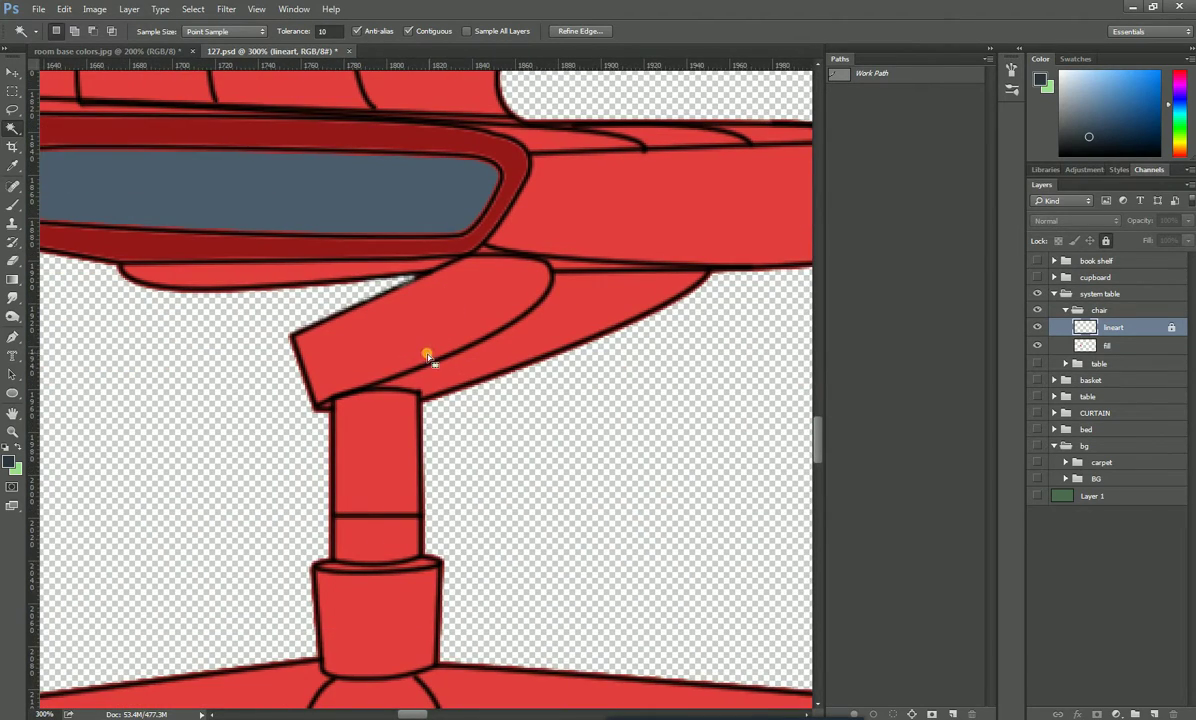
click(423, 352)
shift+click(563, 268)
shift+click(373, 437)
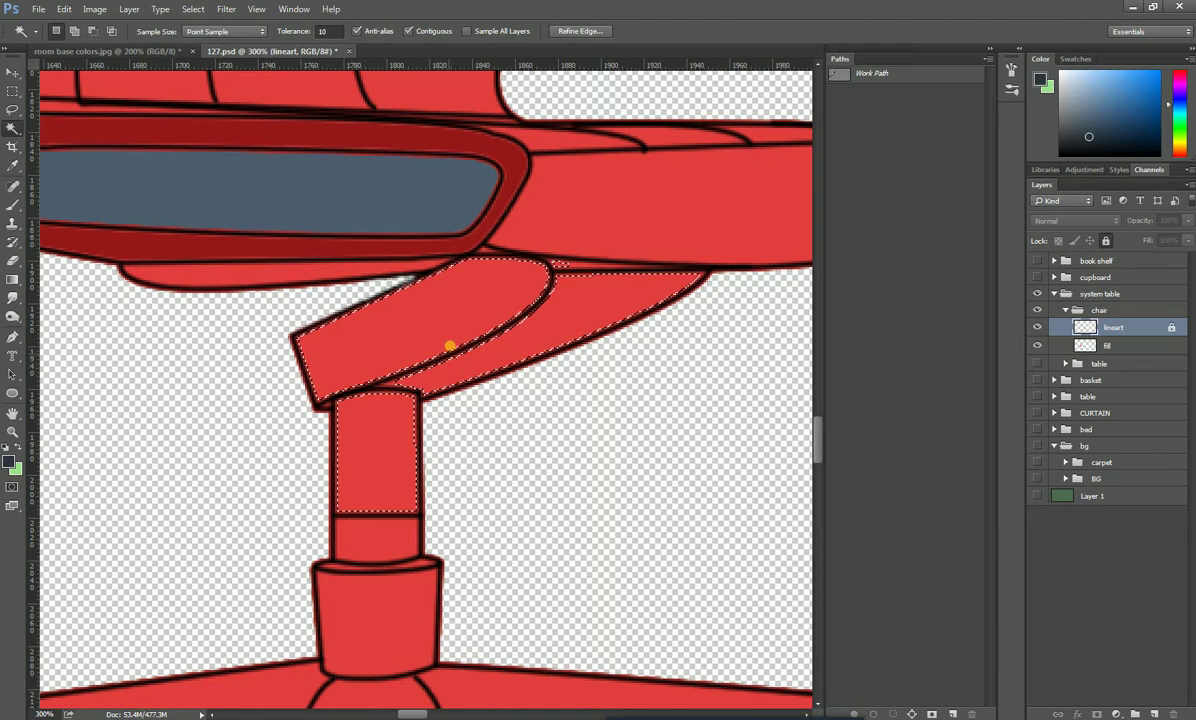
- Expand the arm-and-post selection by 5 pixels
click(193, 10)
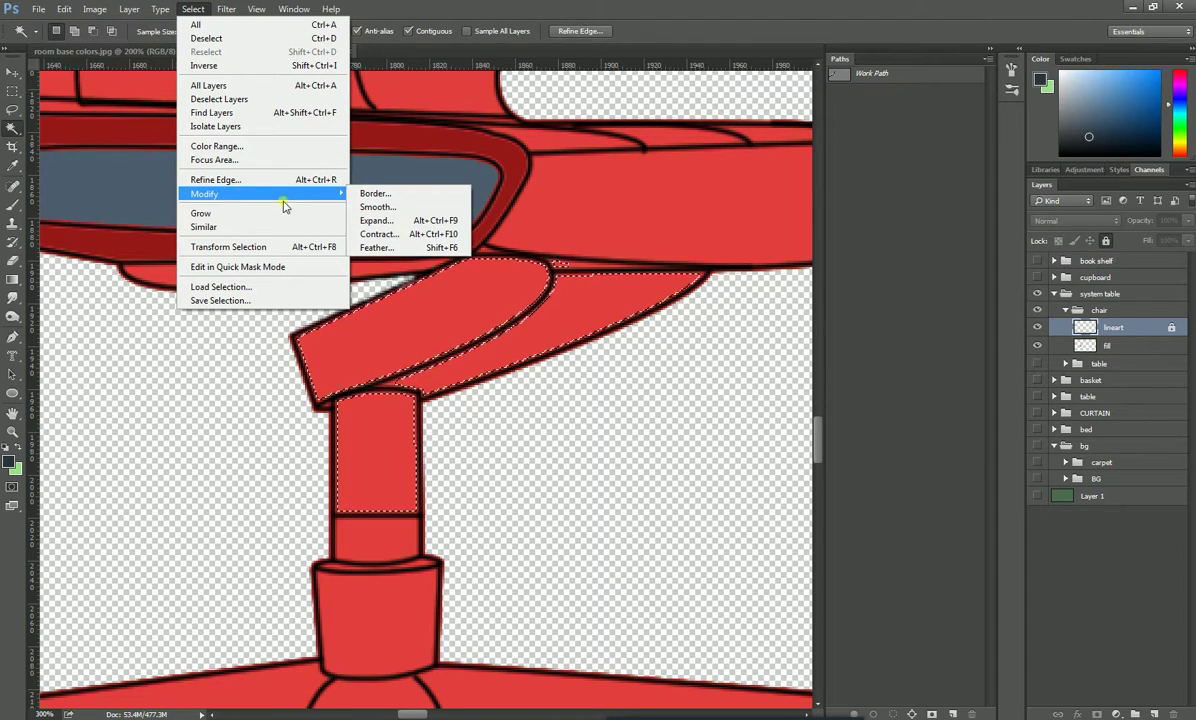
mouse_move(336, 193)
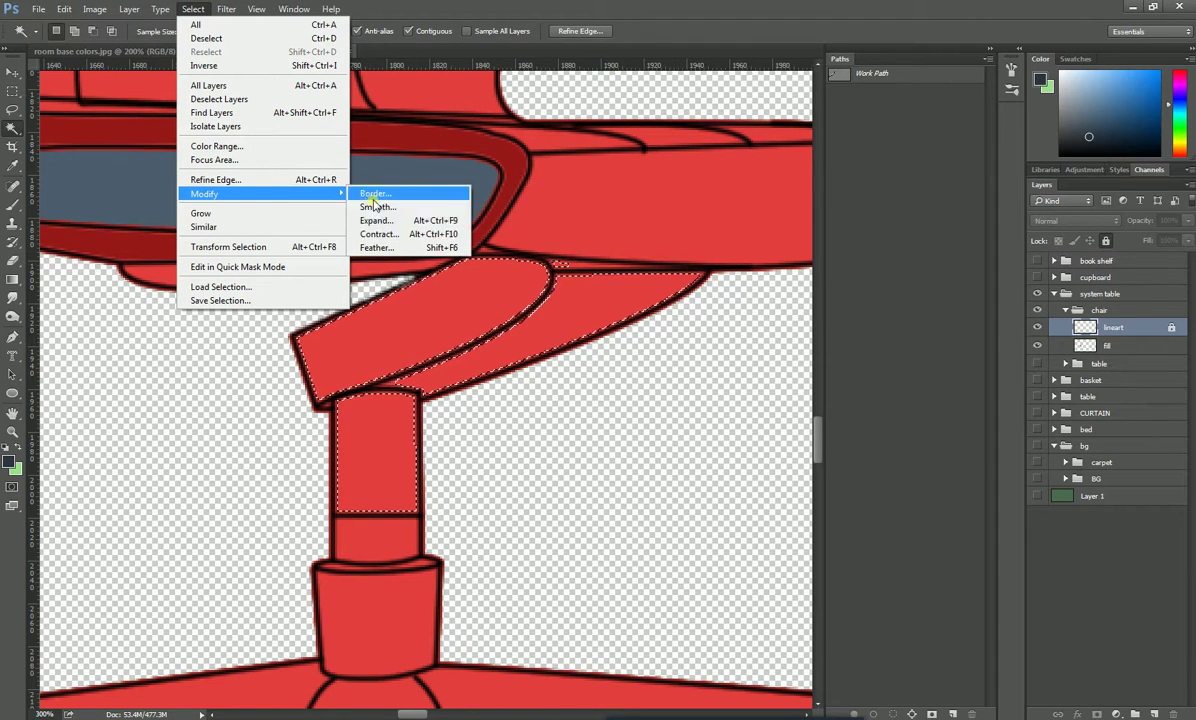
click(383, 222)
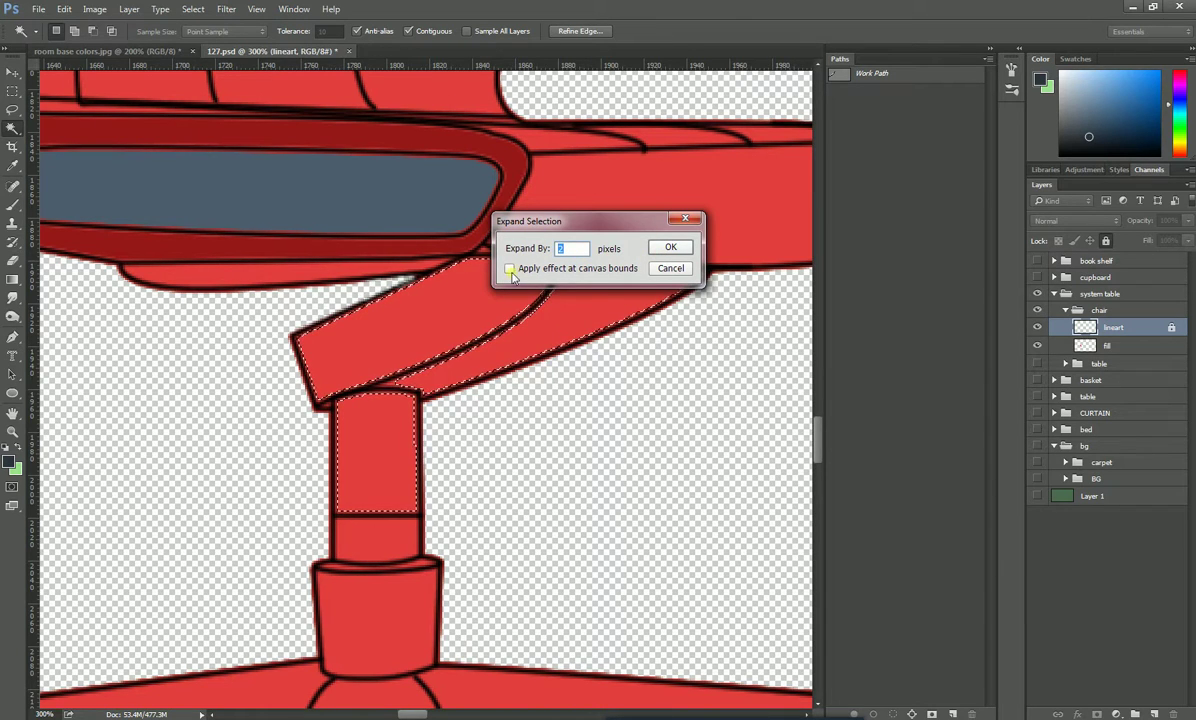
click(679, 249)
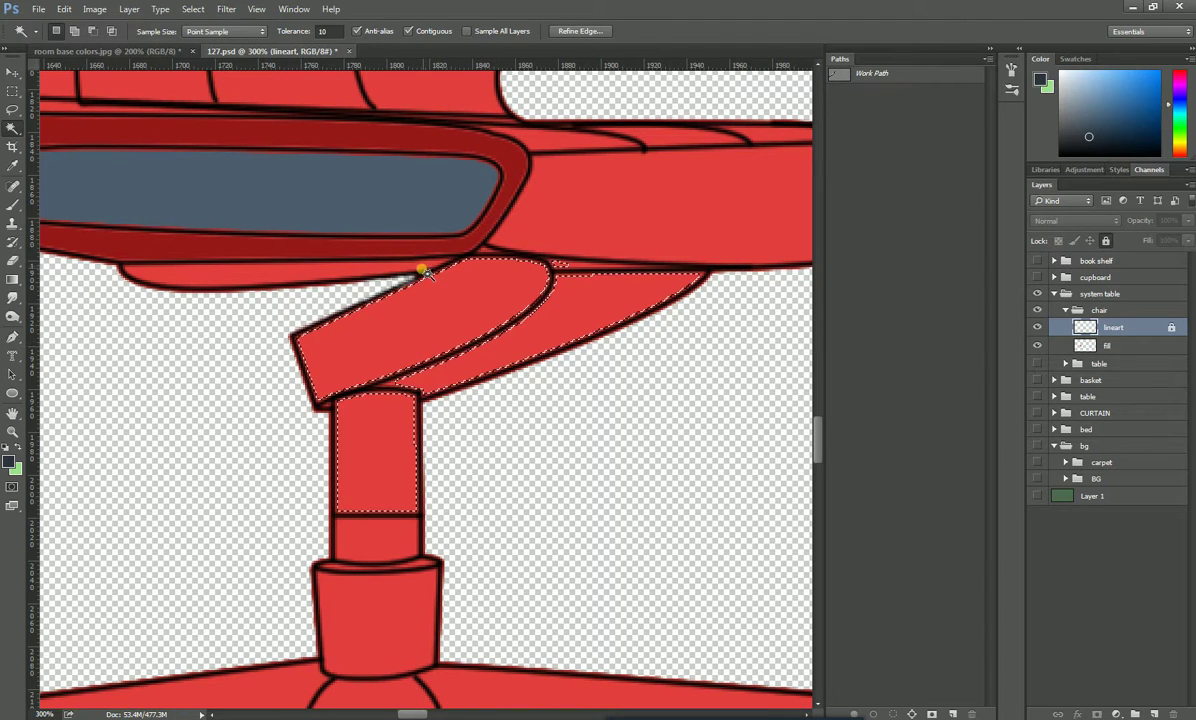
- Expand the selection by a further 2 pixels
click(193, 9)
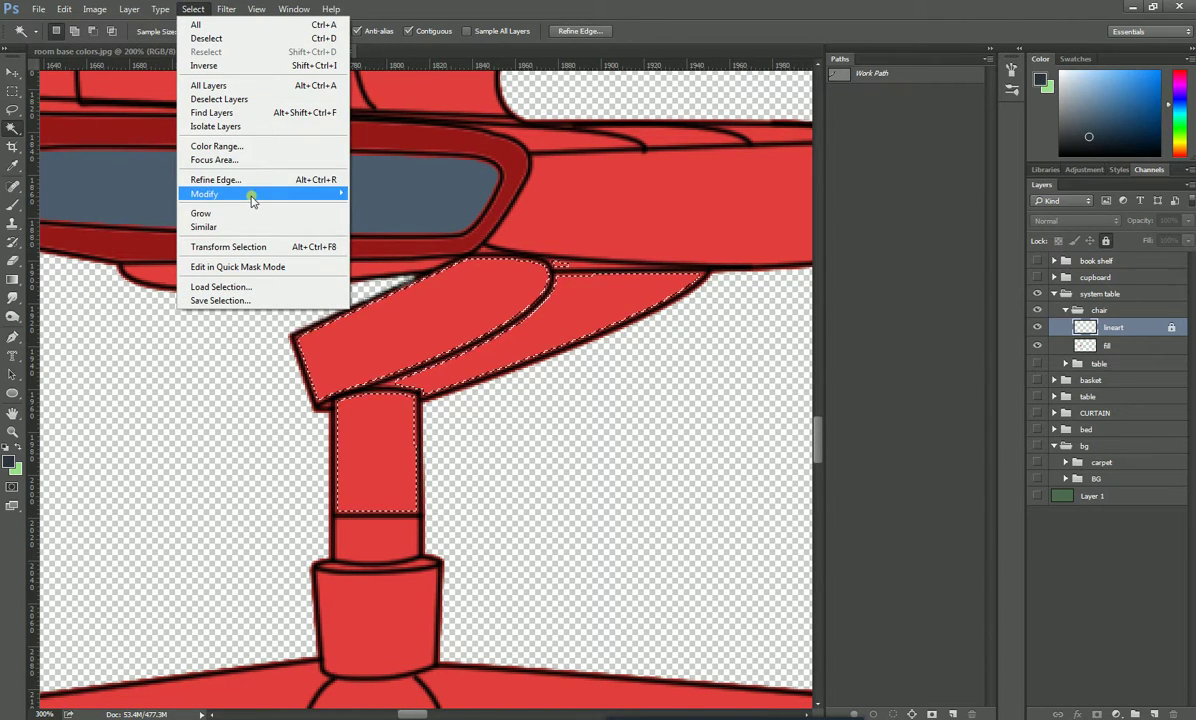
mouse_move(250, 194)
click(384, 222)
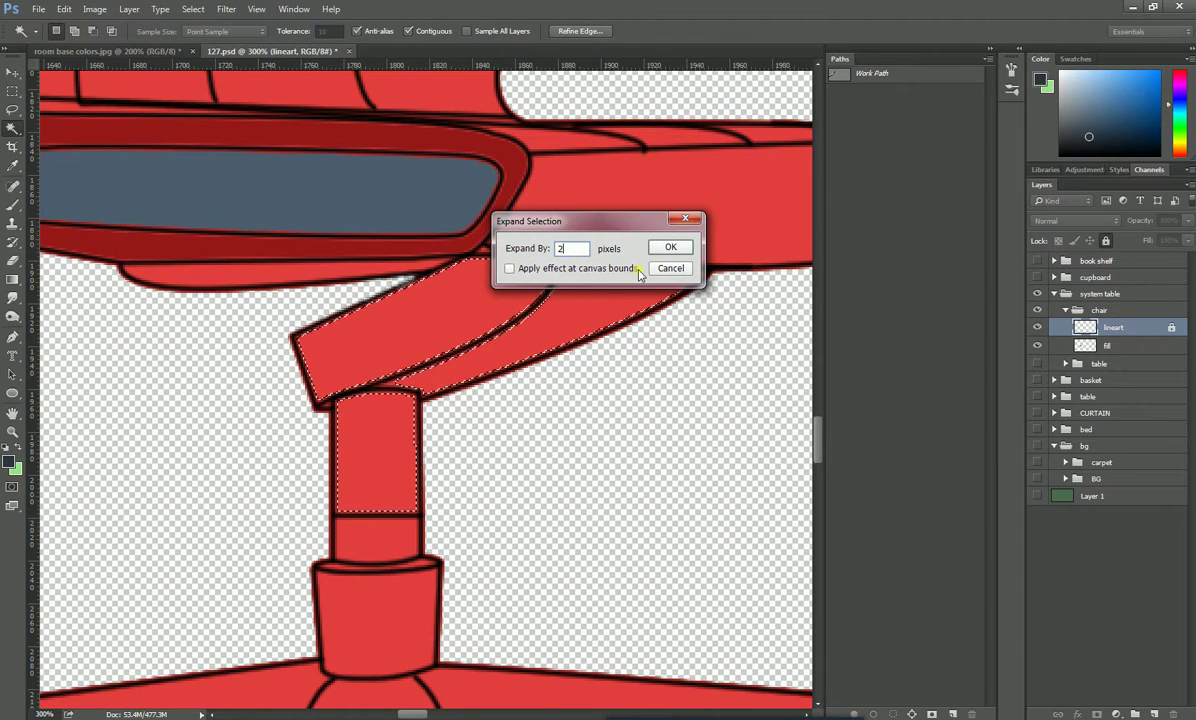
text(2)
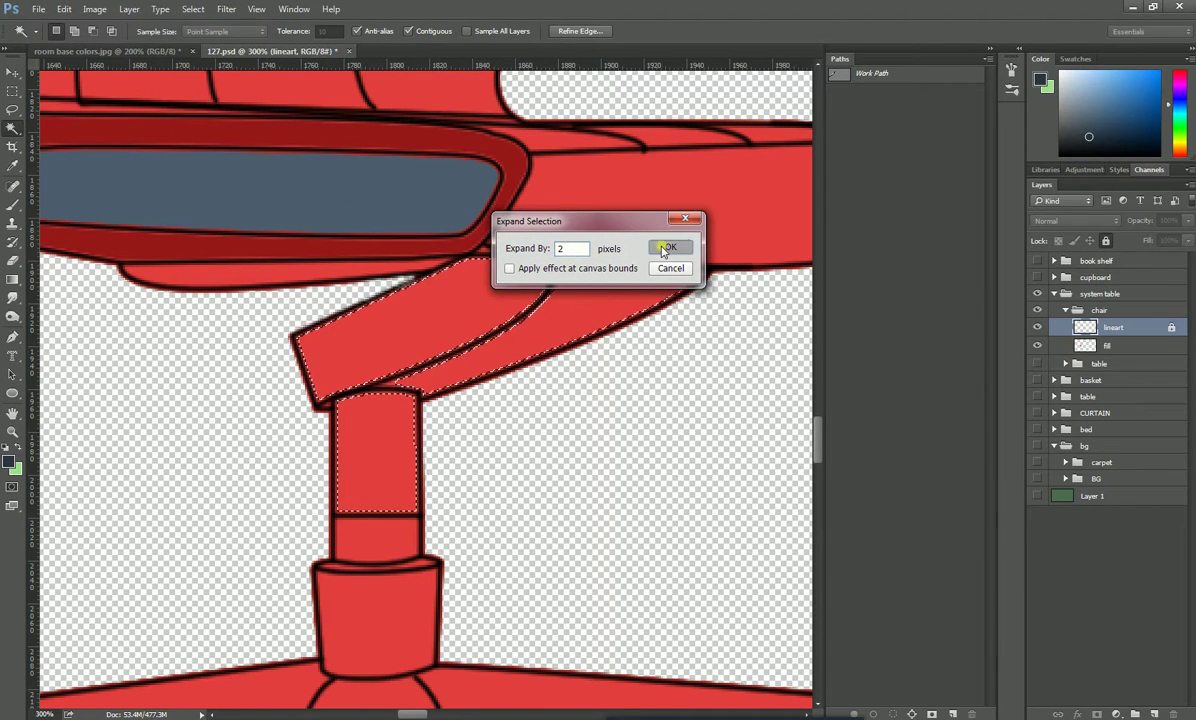
click(665, 248)
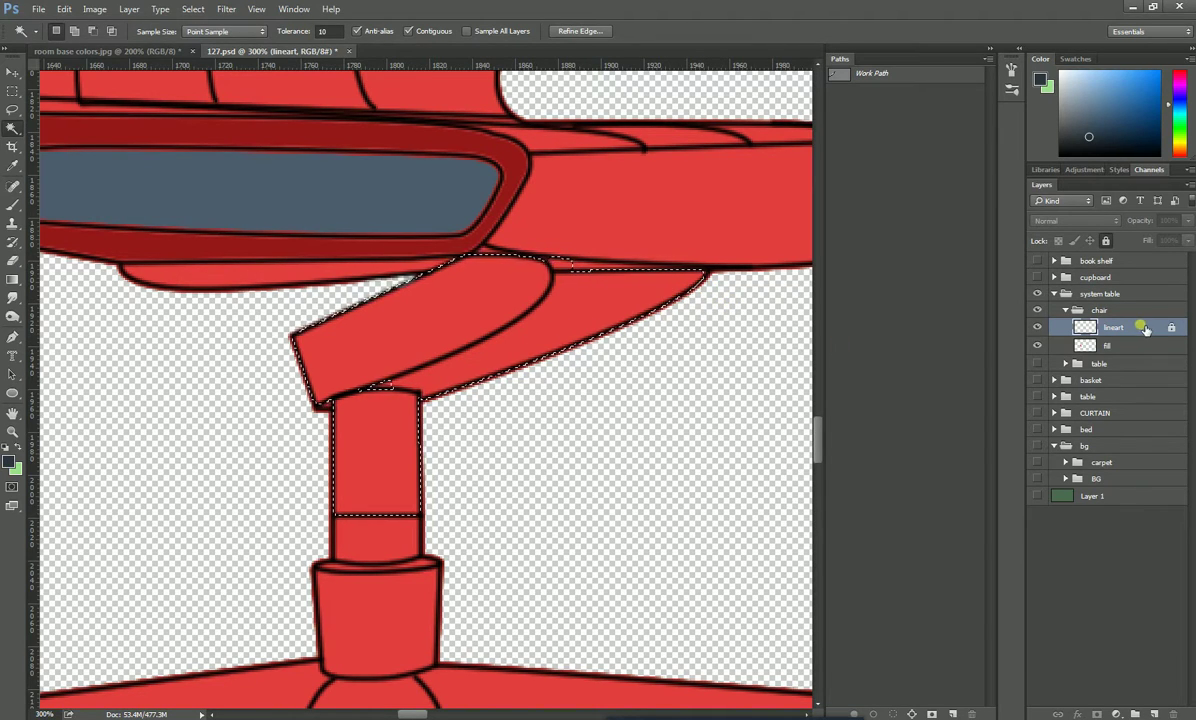
- Fill the expanded arm and post selection with the dark foreground colour on the fill layer
click(1134, 347)
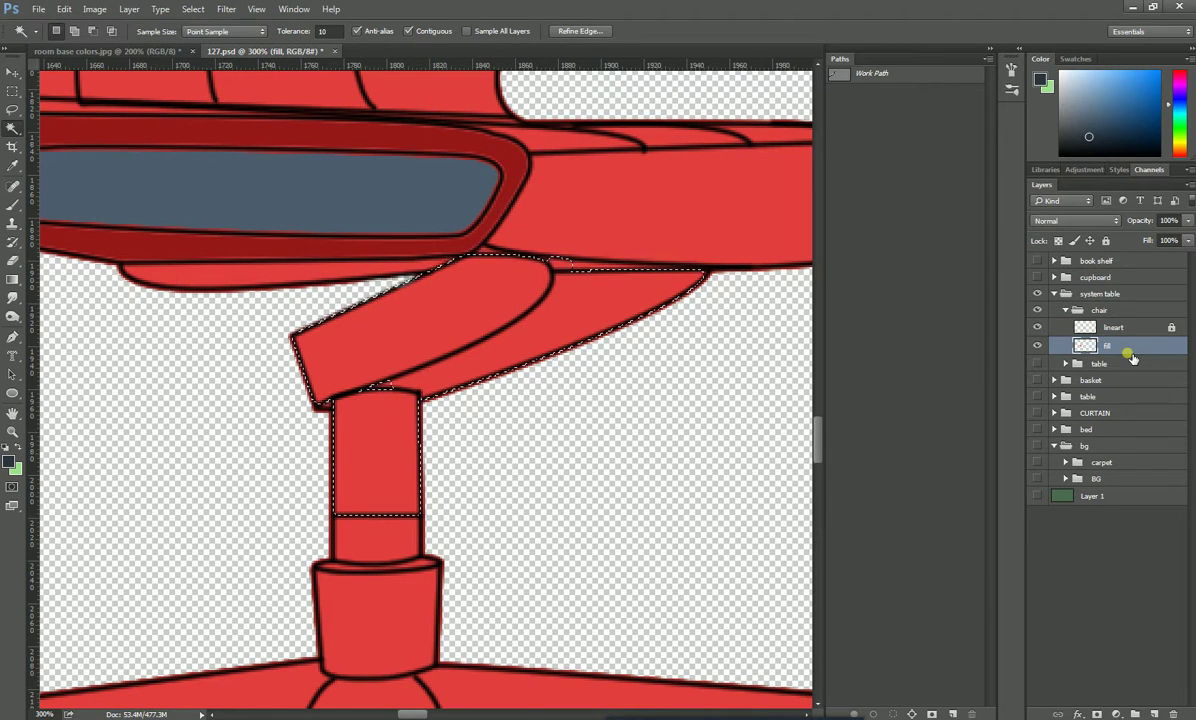
key(alt+BackSpace)
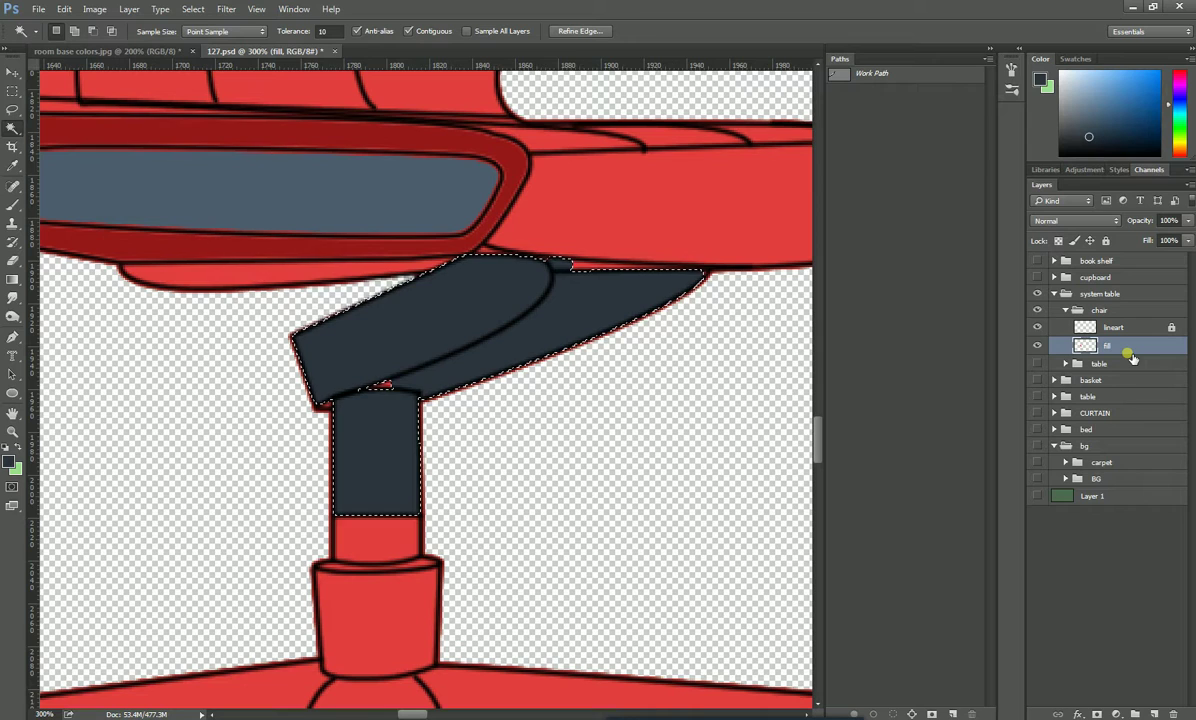
key(ctrl+d)
scroll(633, 435, down, 3)
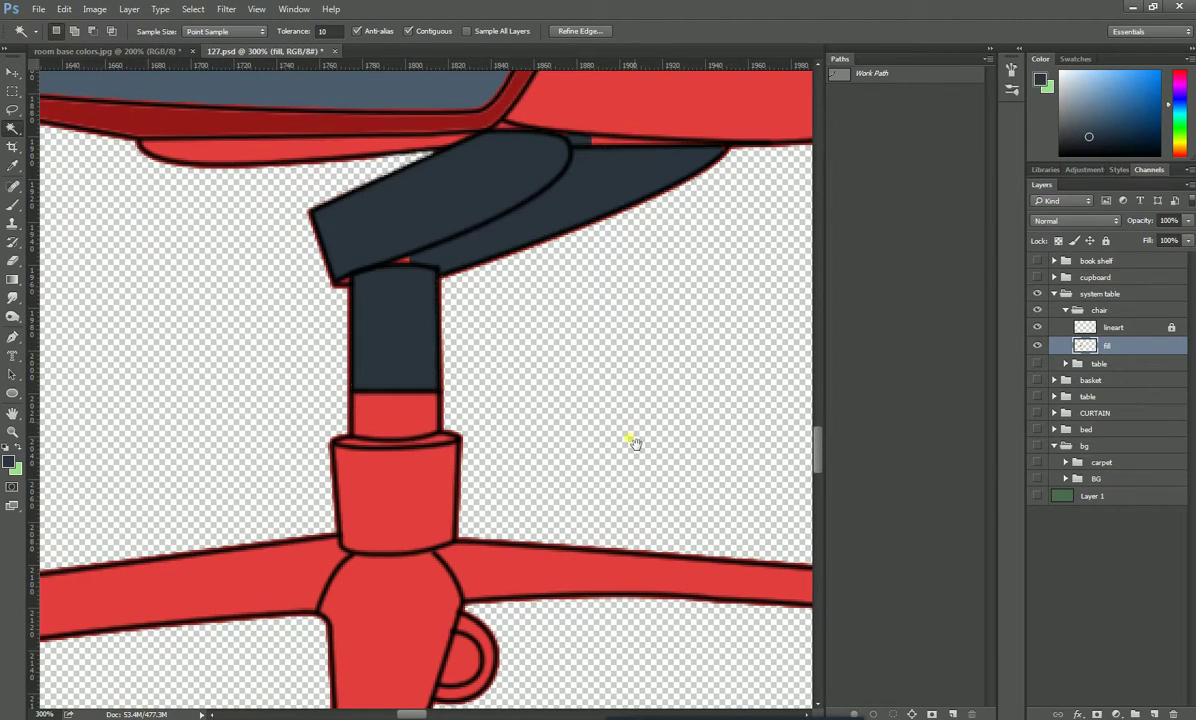
key(ctrl+z)
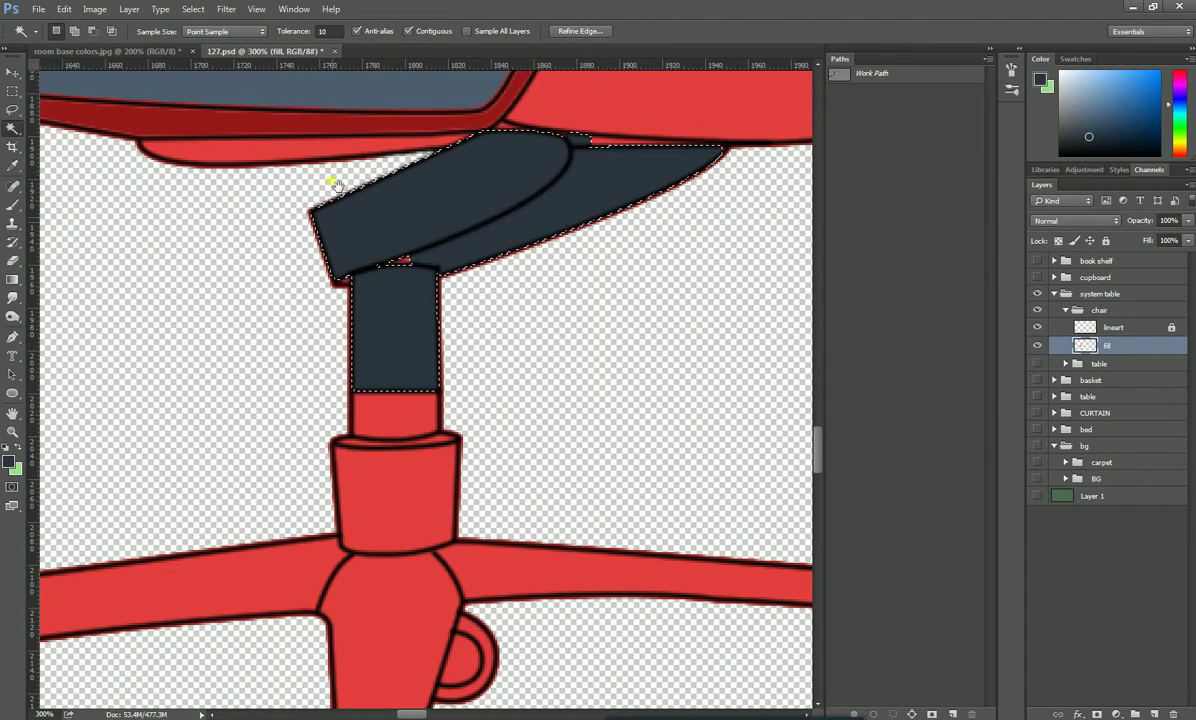
- Sample the reference chair post's grey, then return to 127.psd with the Magic Wand on the lineart layer
click(160, 53)
drag(414, 366, 430, 382)
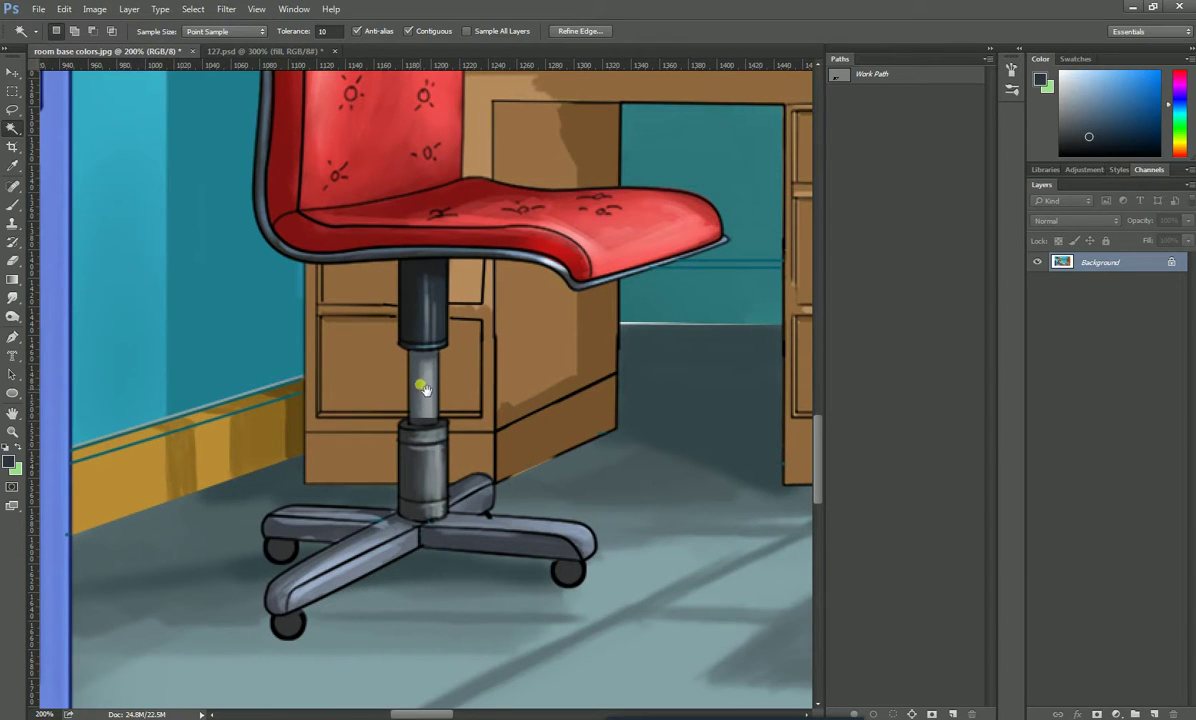
key(b)
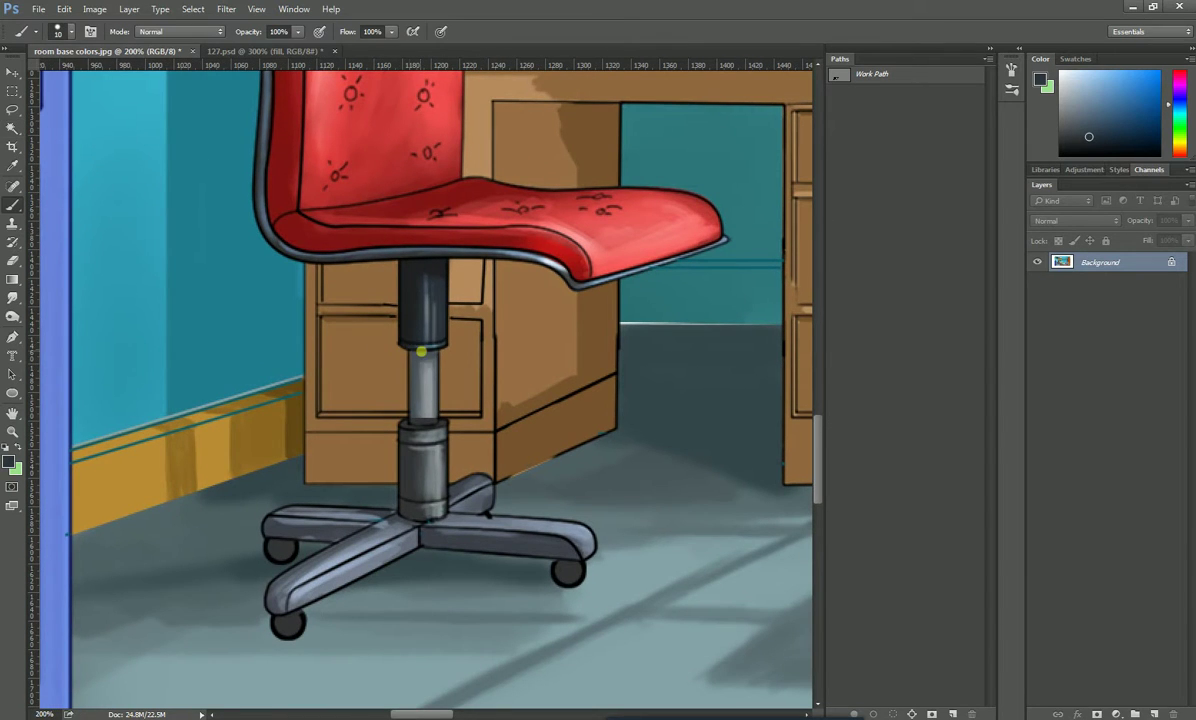
alt+click(418, 373)
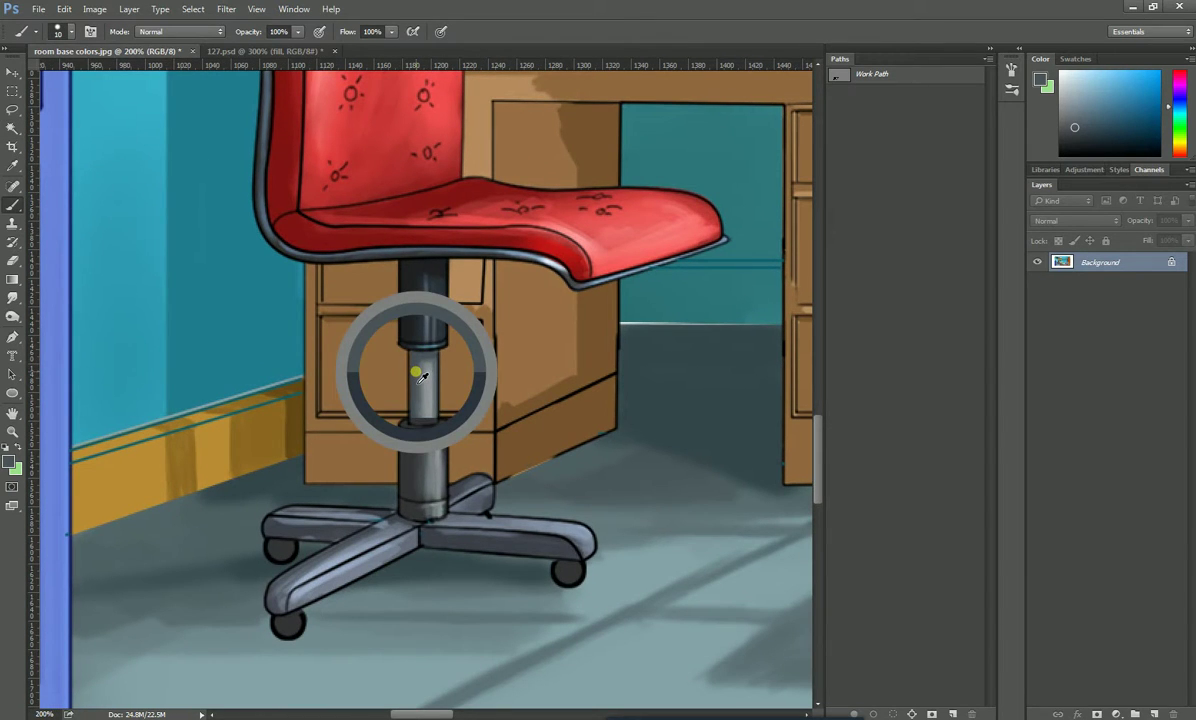
click(265, 50)
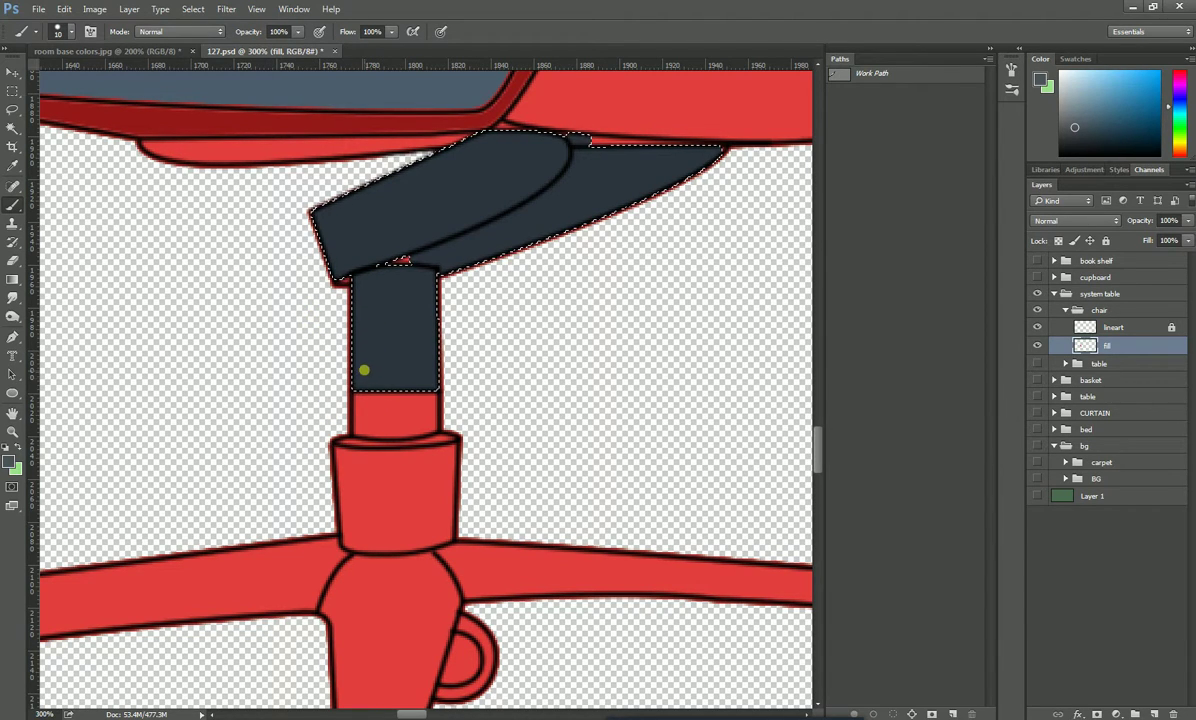
key(w)
click(1115, 328)
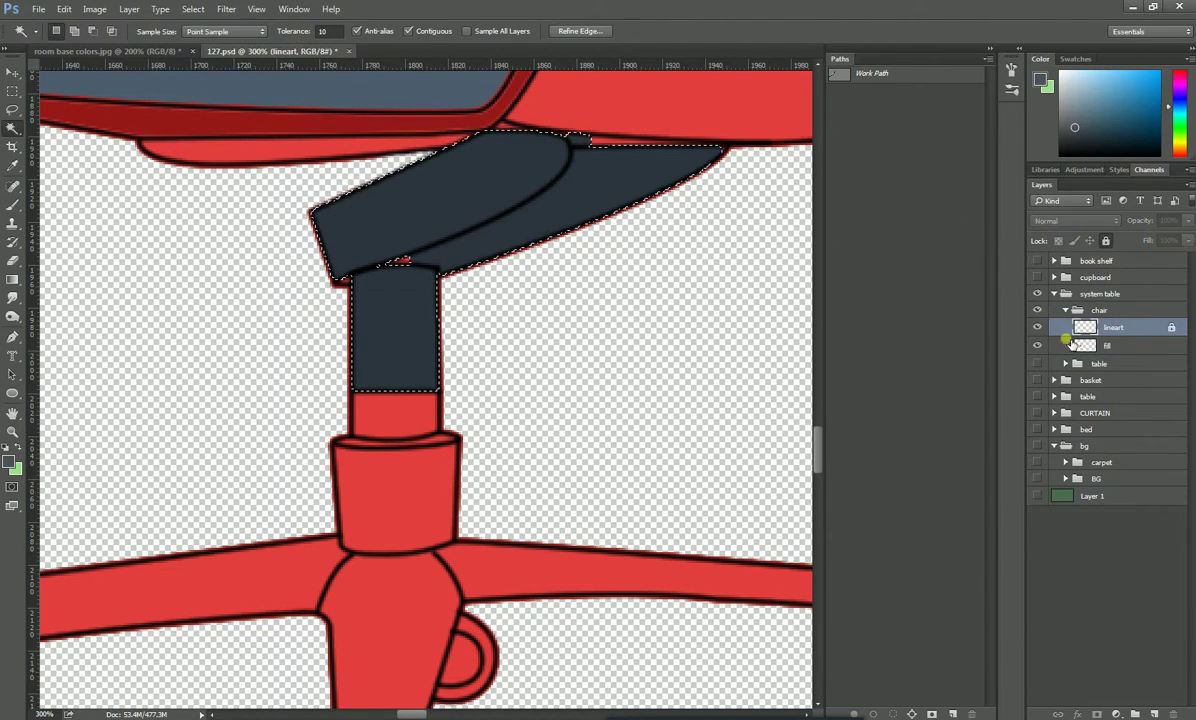
- Select the upper post section, expand it by 2 pixels and fill it grey on the fill layer
click(395, 355)
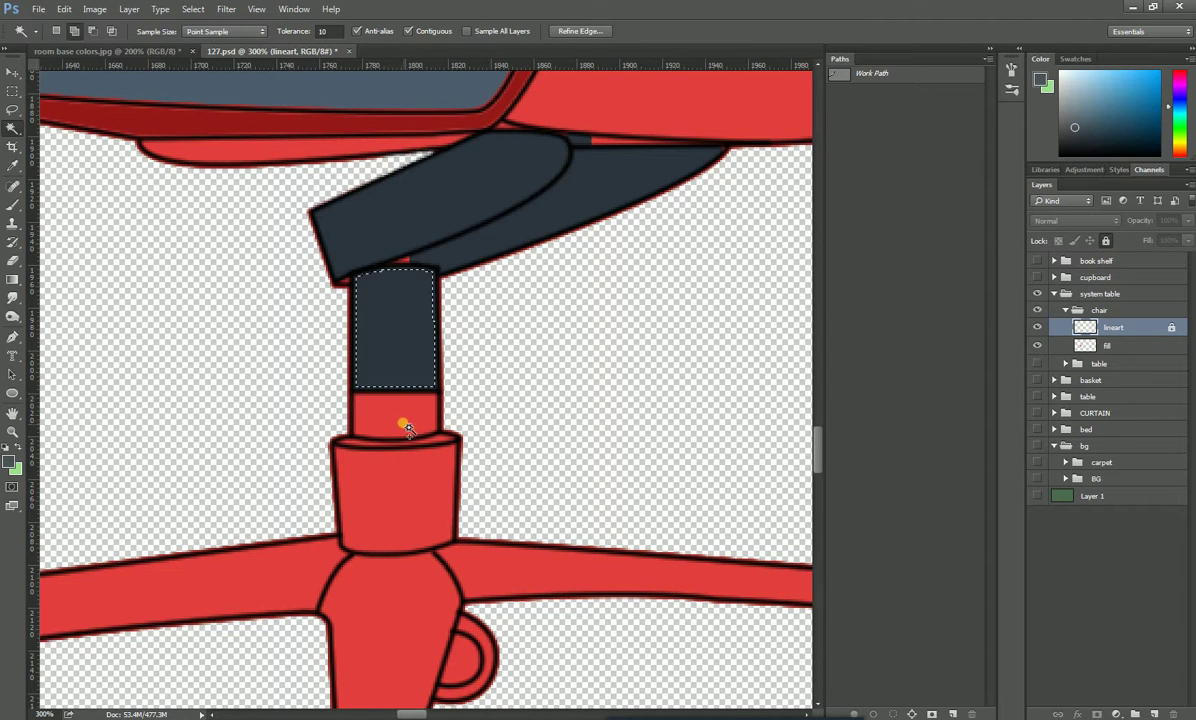
click(193, 9)
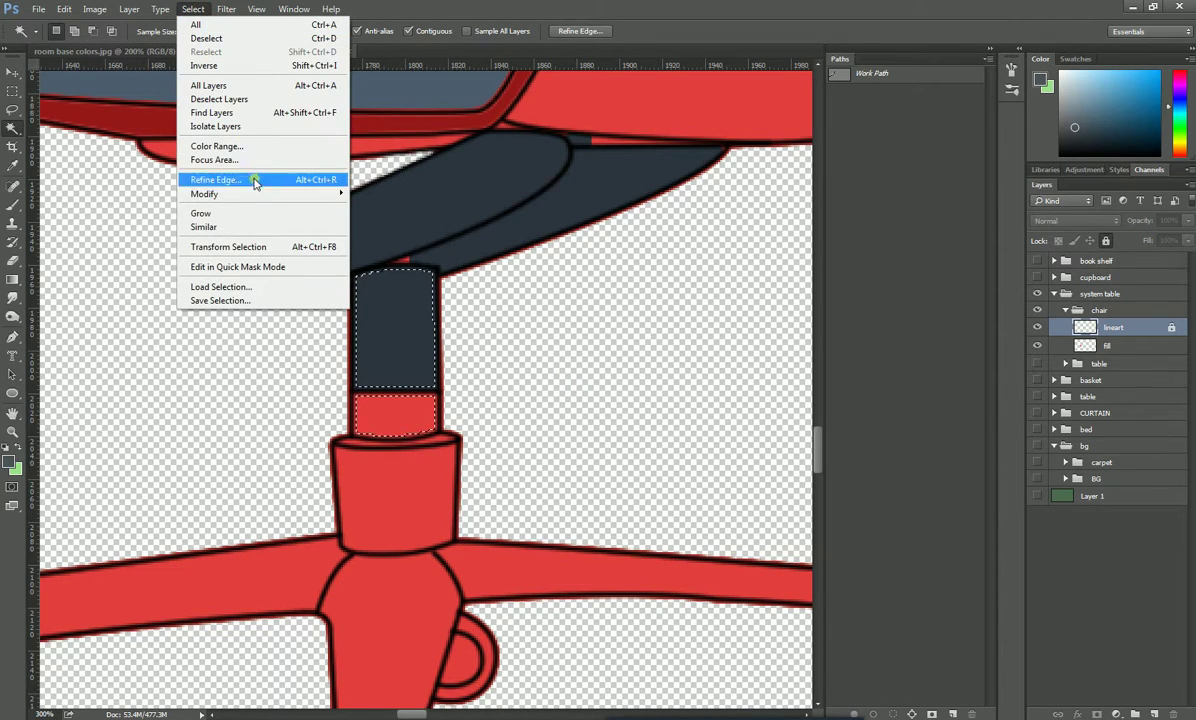
mouse_move(262, 194)
click(384, 221)
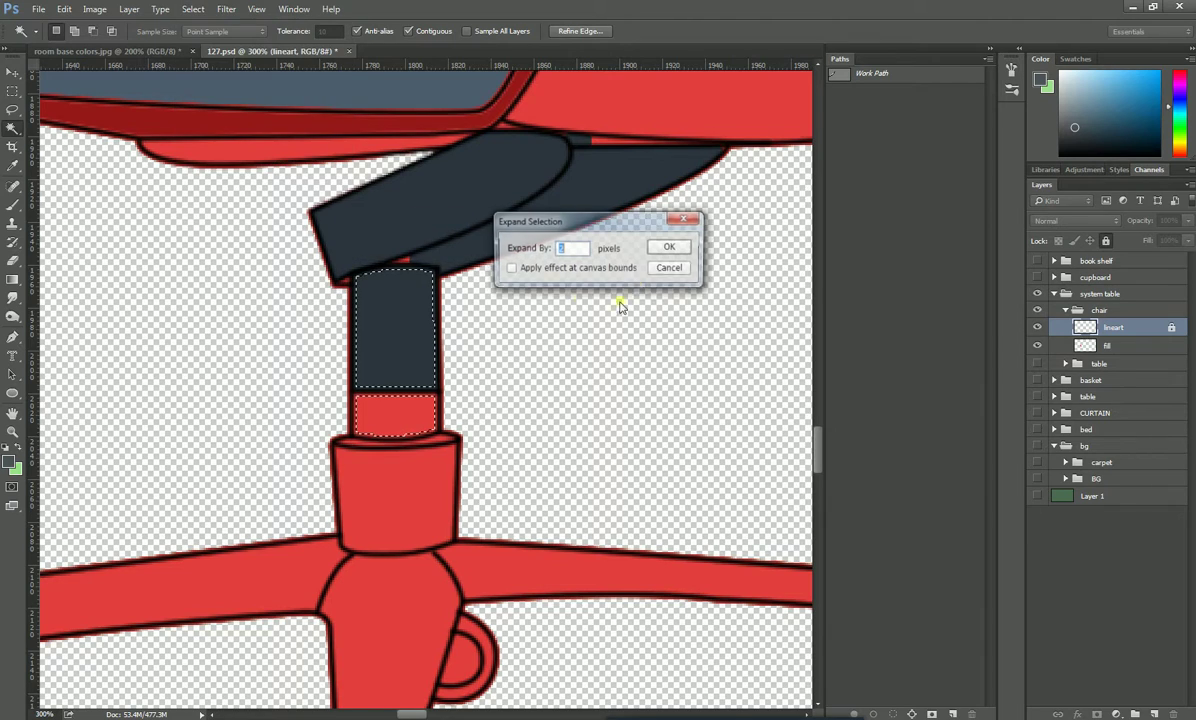
click(671, 248)
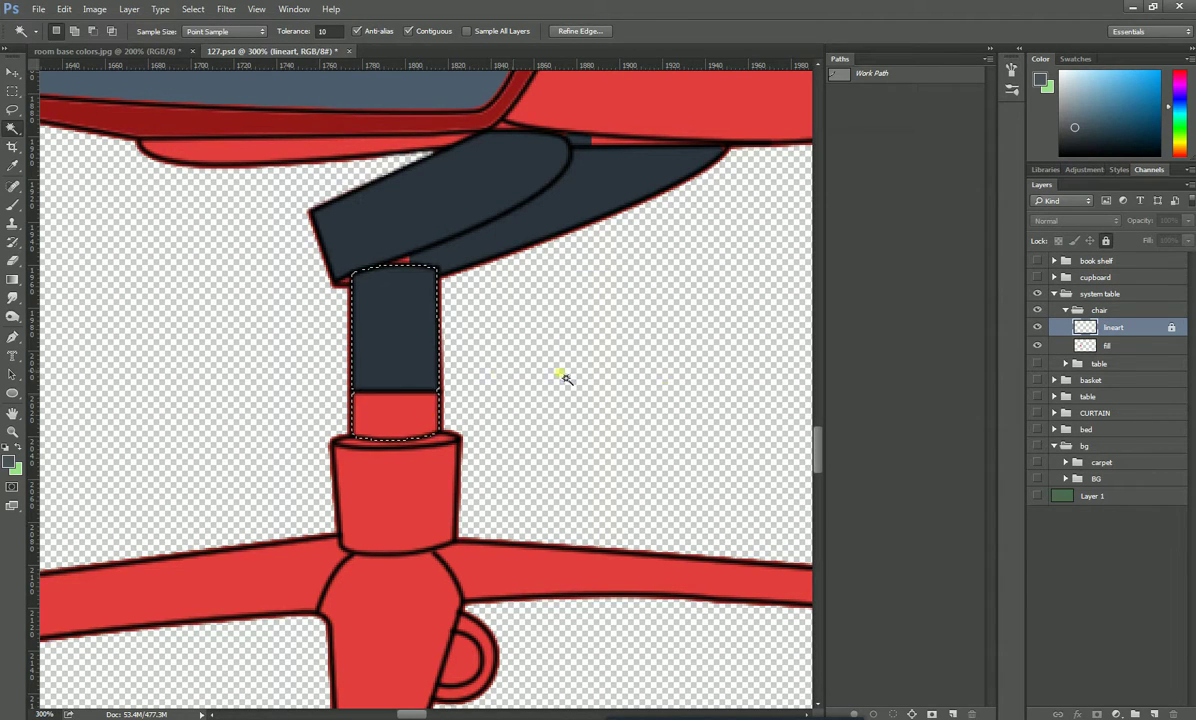
click(1137, 348)
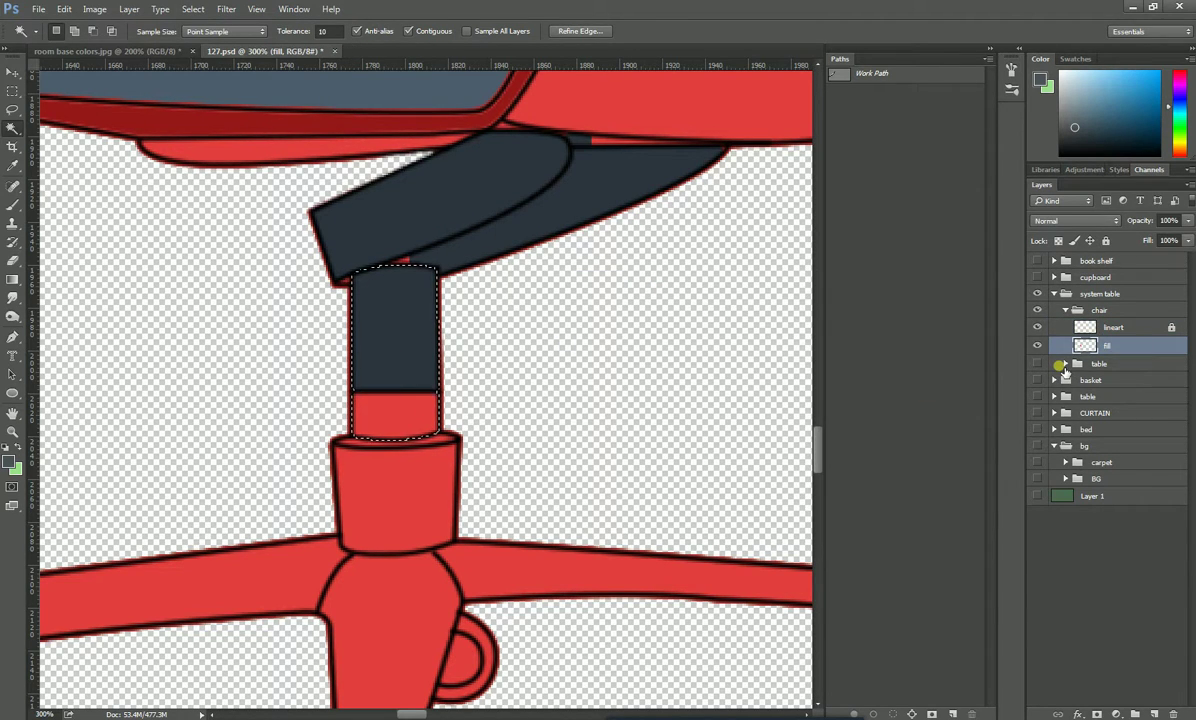
key(alt+BackSpace)
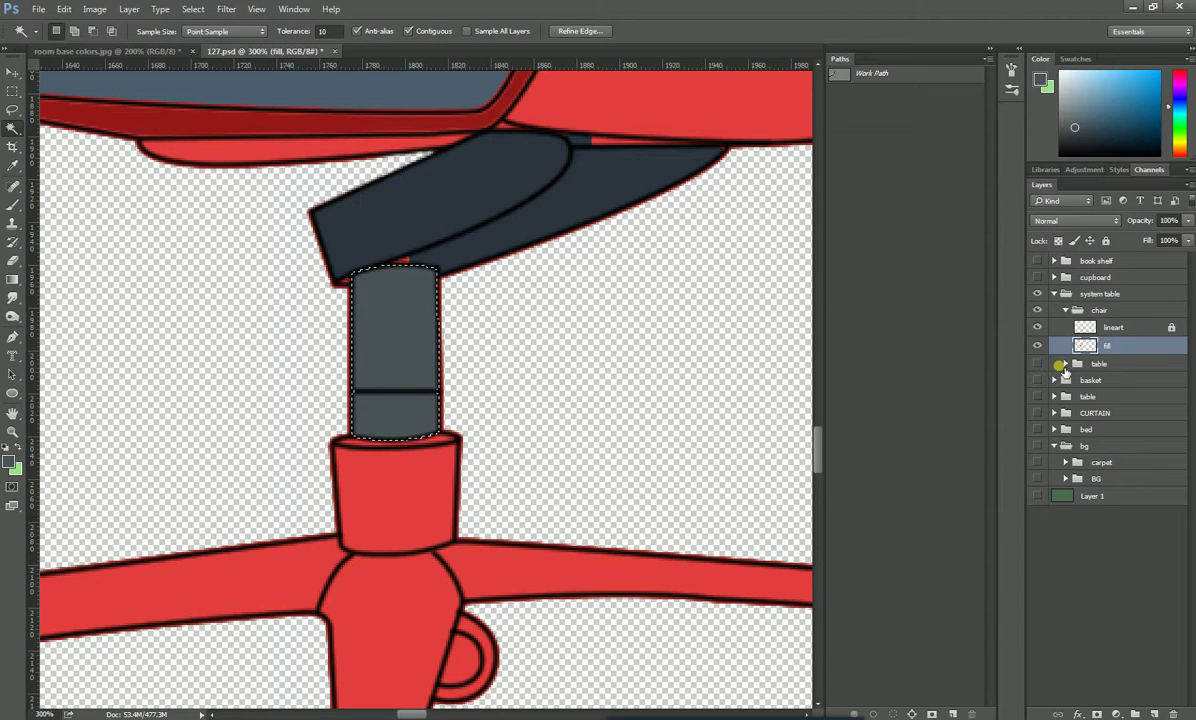
- Sample the reference column's grey, then return to 127.psd's chair base on the lineart layer
click(128, 50)
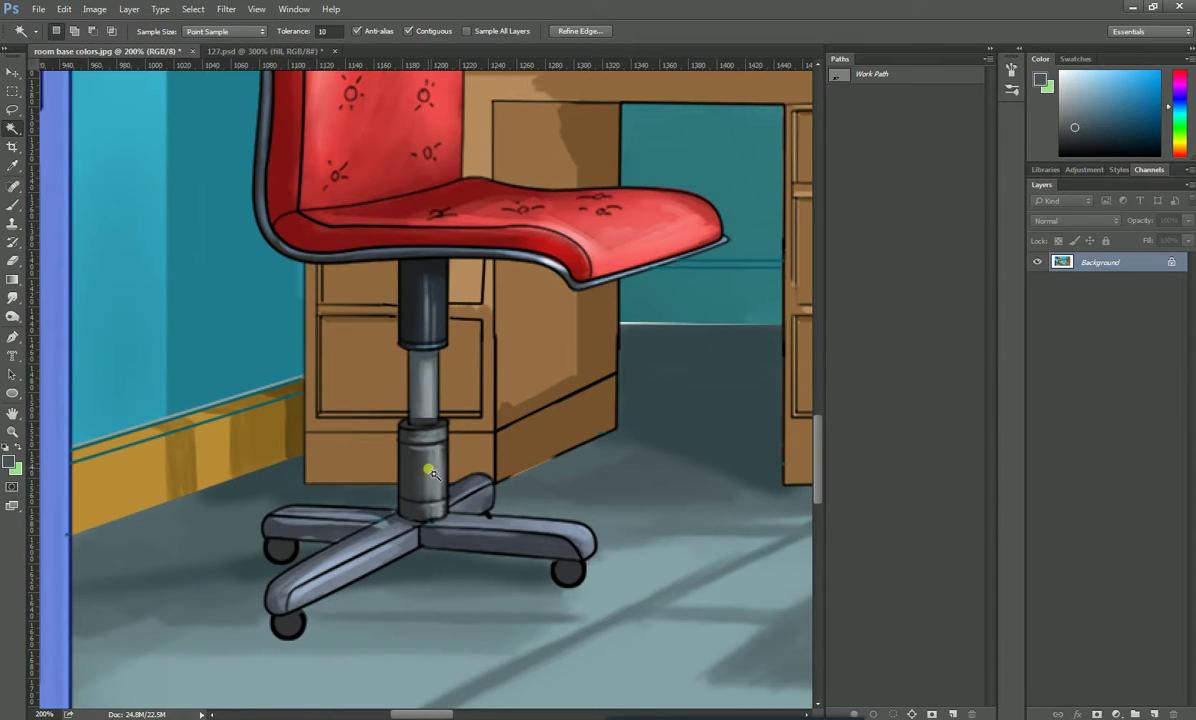
key(b)
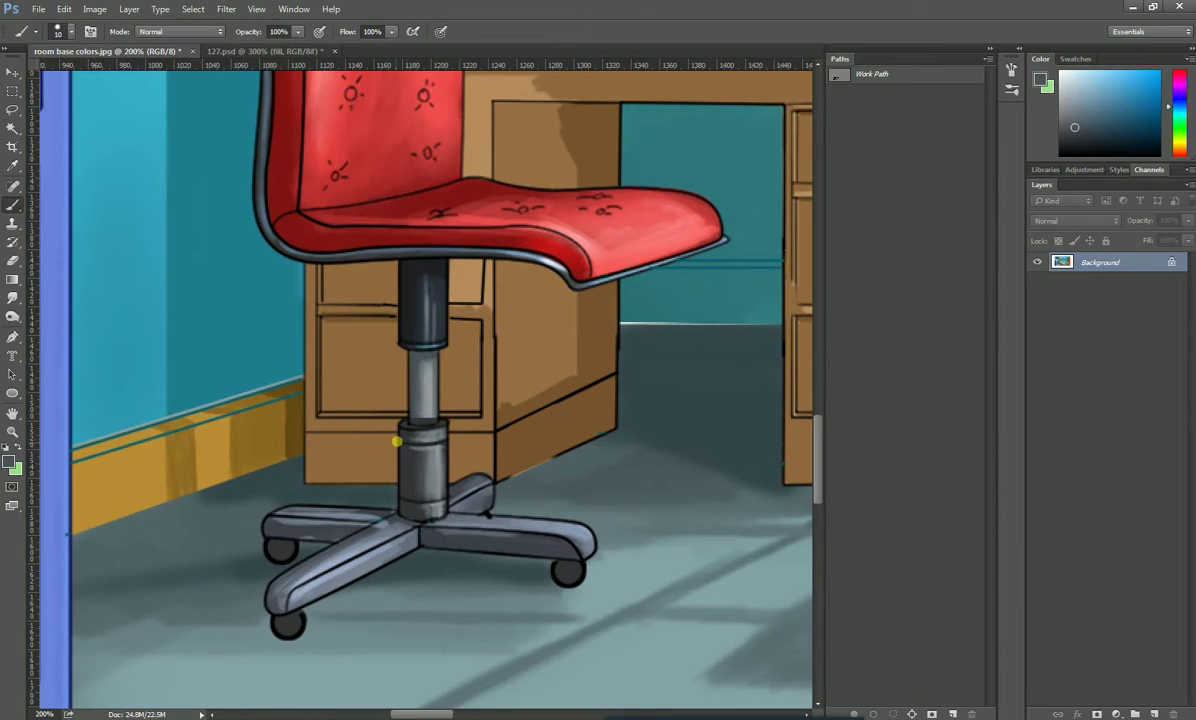
alt+click(422, 464)
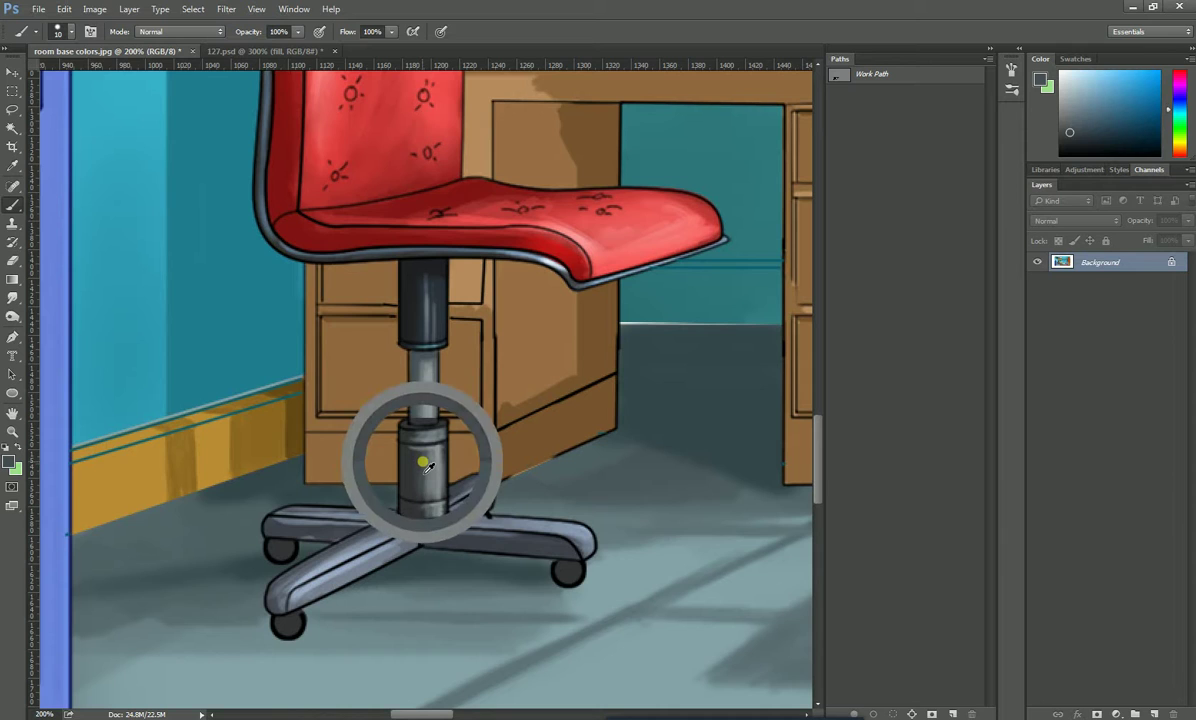
click(235, 50)
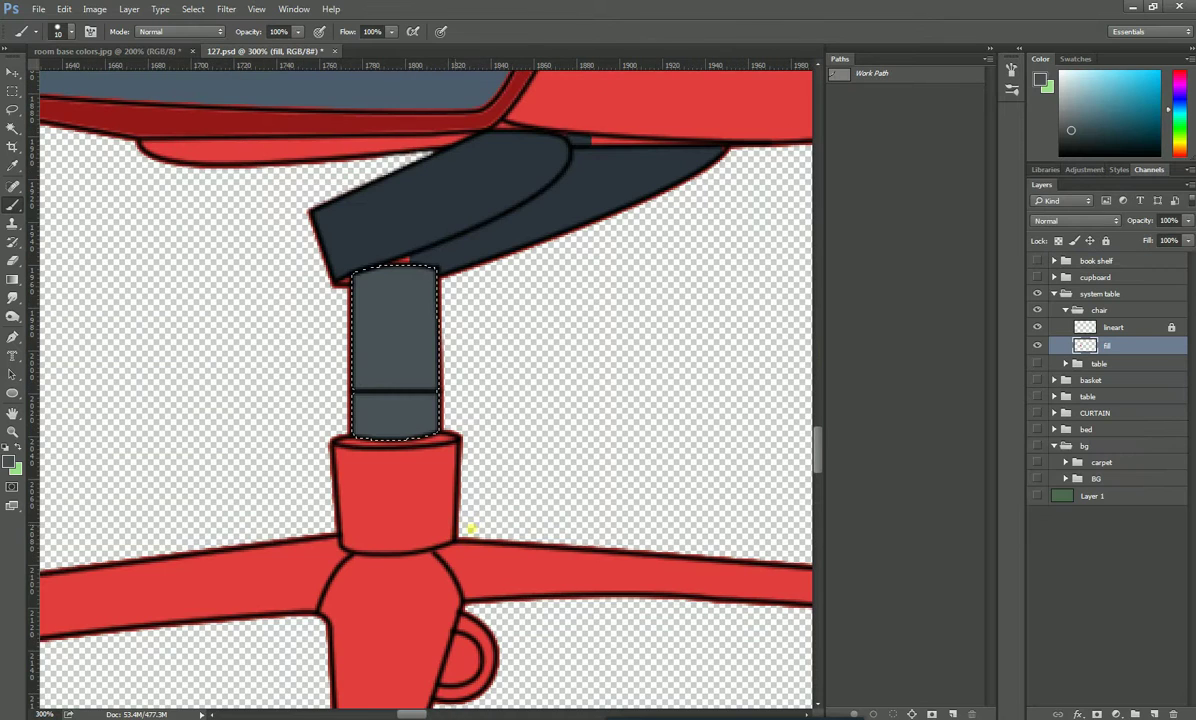
drag(575, 567, 672, 467)
click(1110, 328)
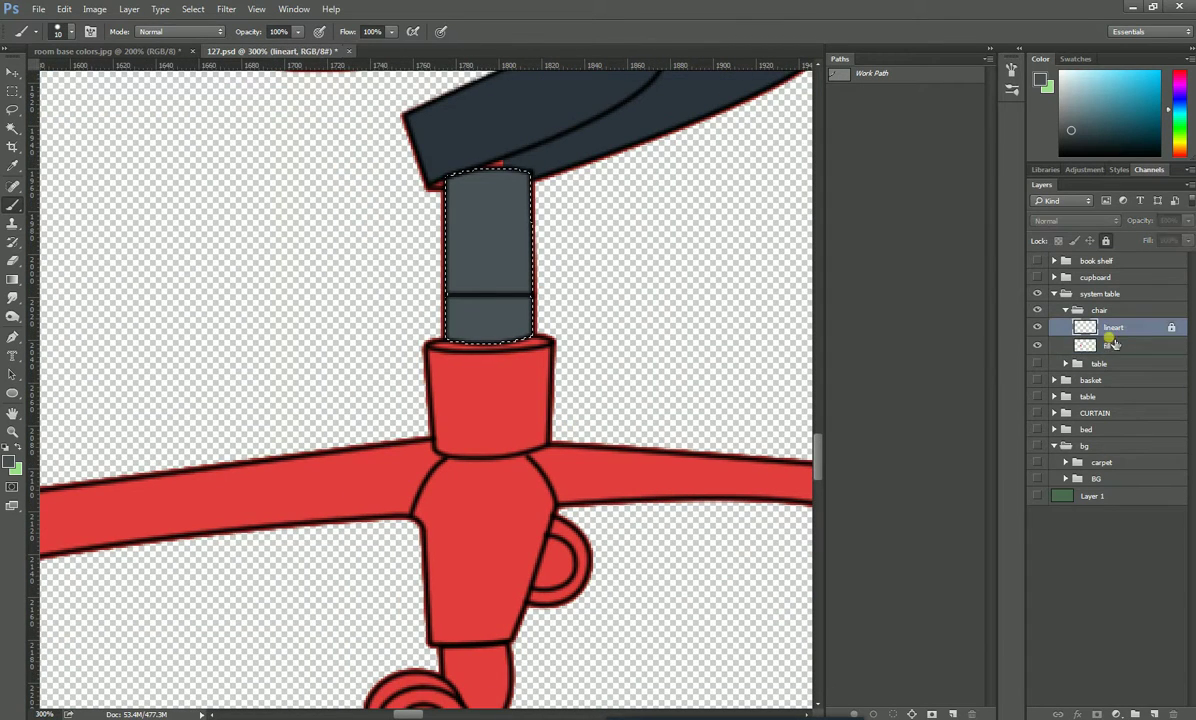
- Magic Wand-select the collar below the chair post on the lineart layer
click(12, 128)
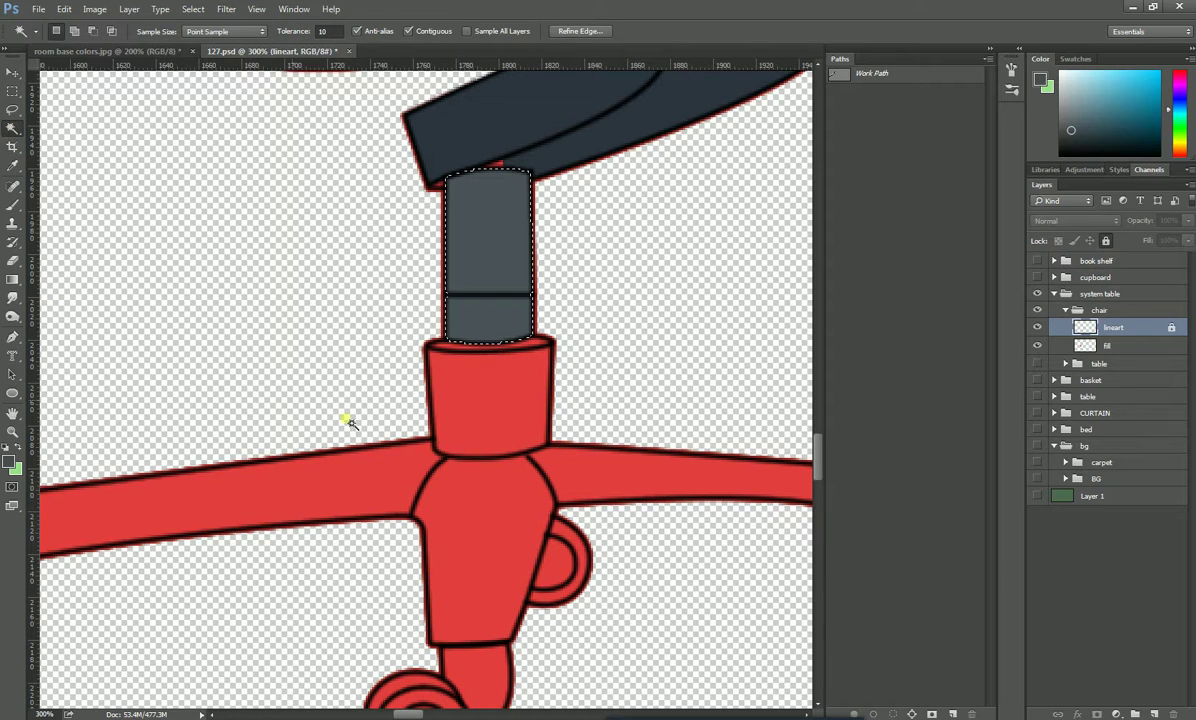
click(525, 370)
click(525, 370)
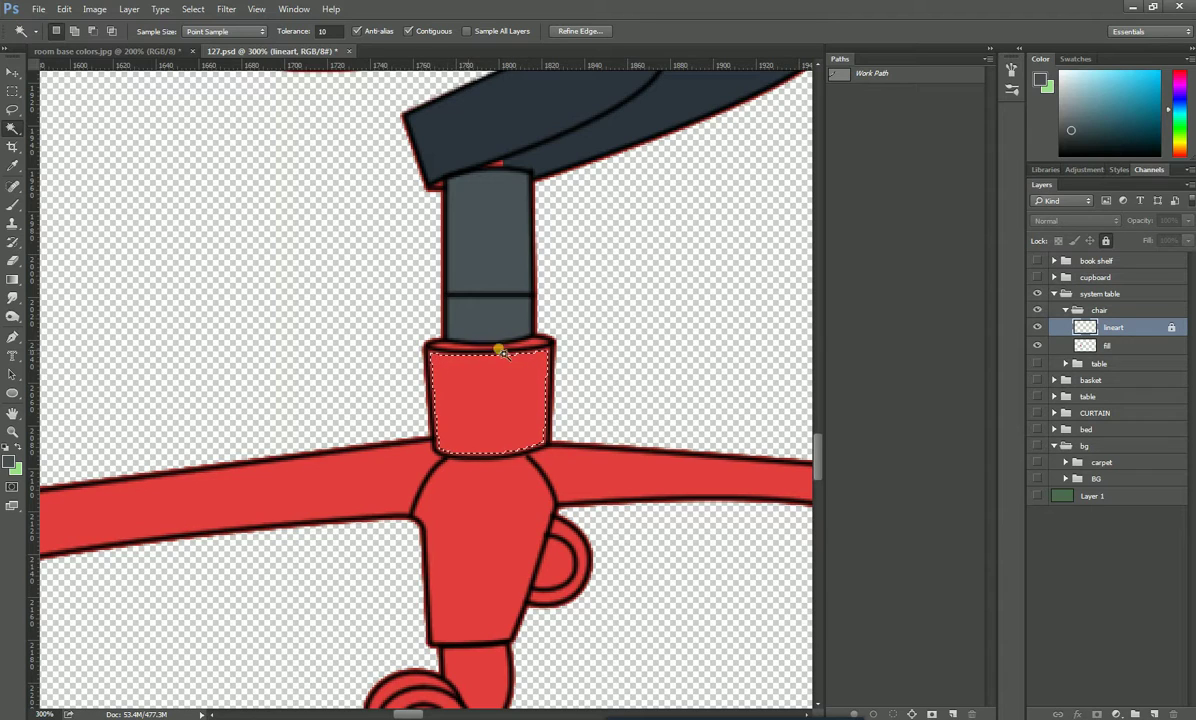
- On the fill layer, expand the collar selection by 5 px, fill it dark grey, and deselect
click(1140, 345)
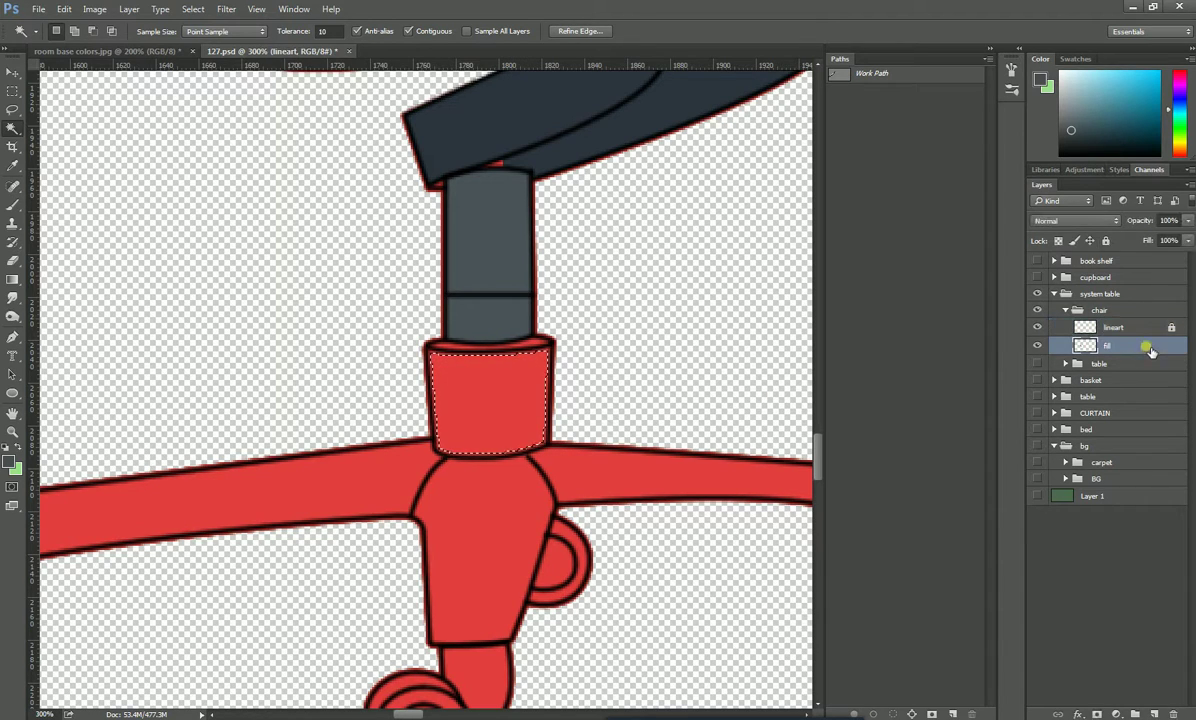
click(193, 9)
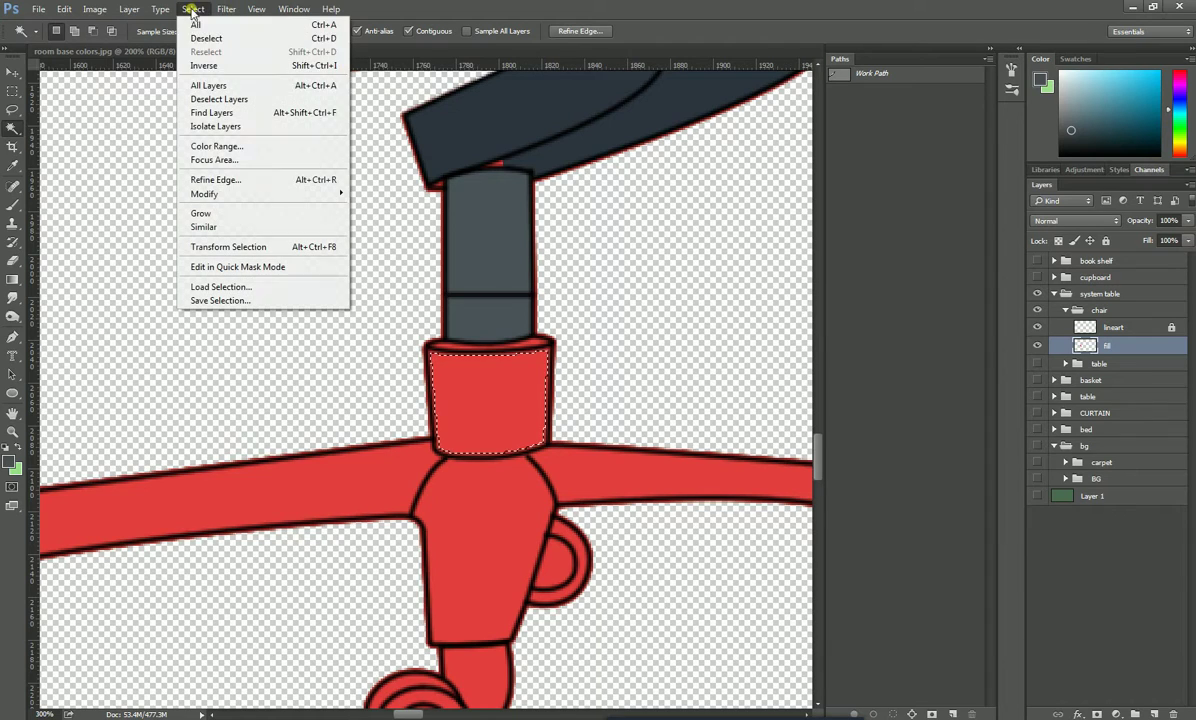
mouse_move(270, 195)
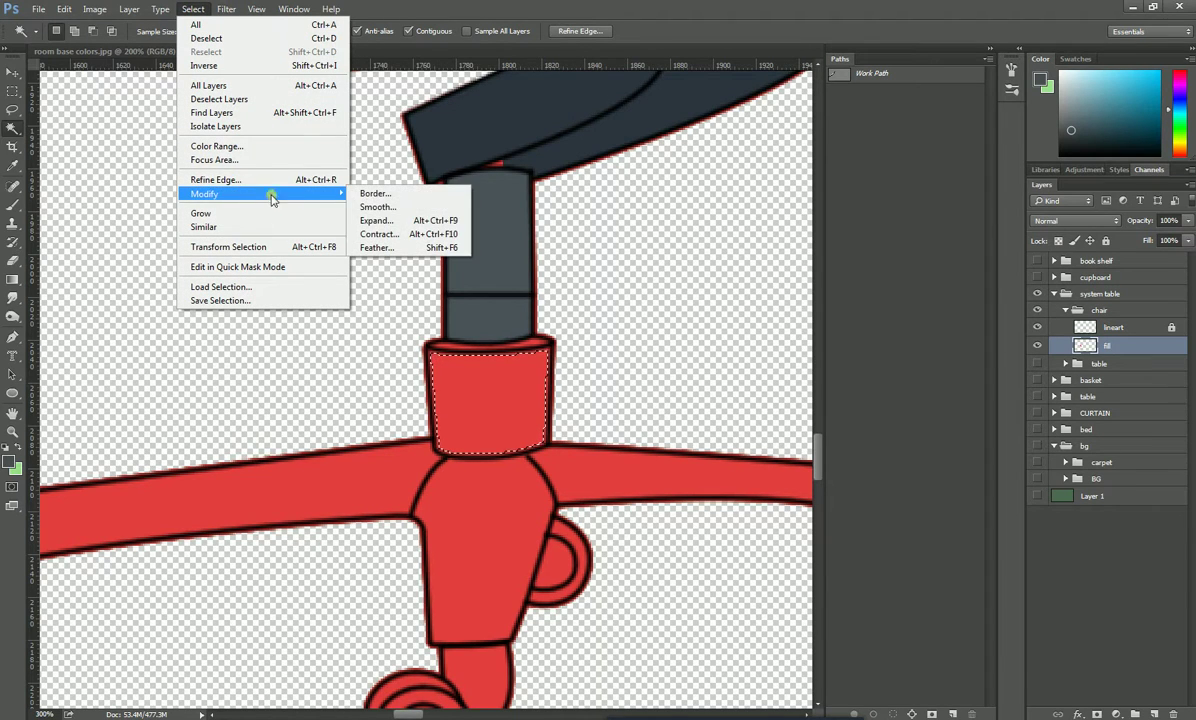
click(387, 225)
text(5)
click(668, 247)
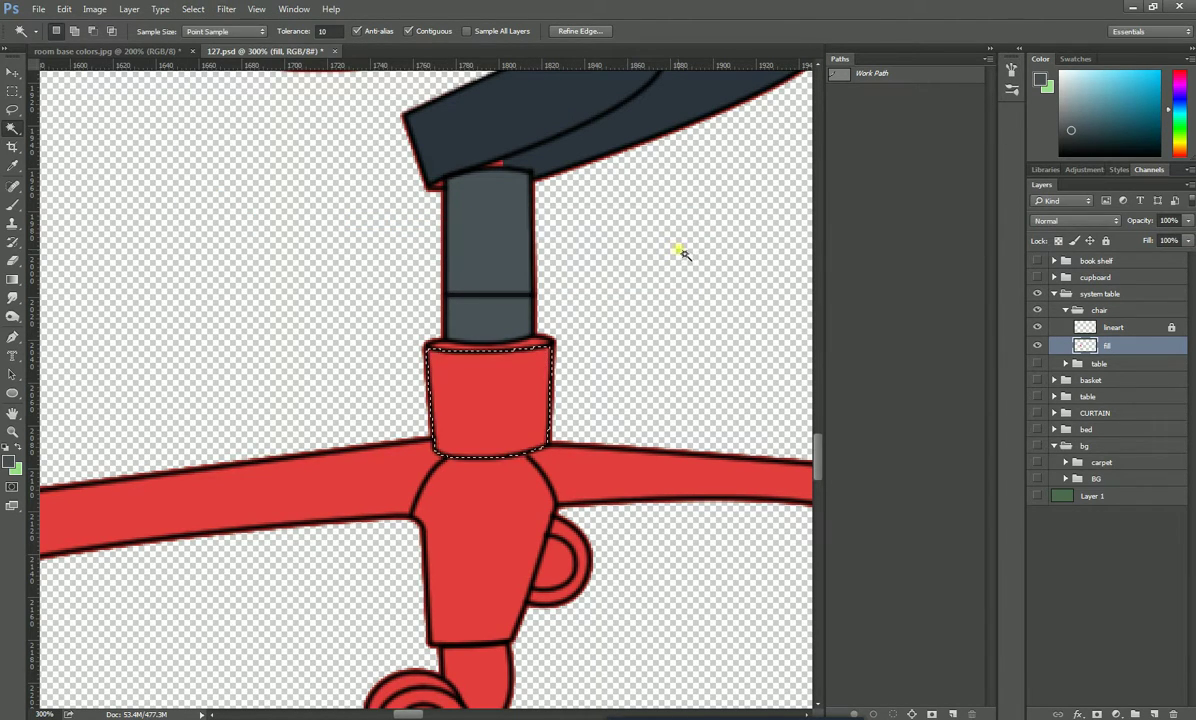
key(alt+BackSpace)
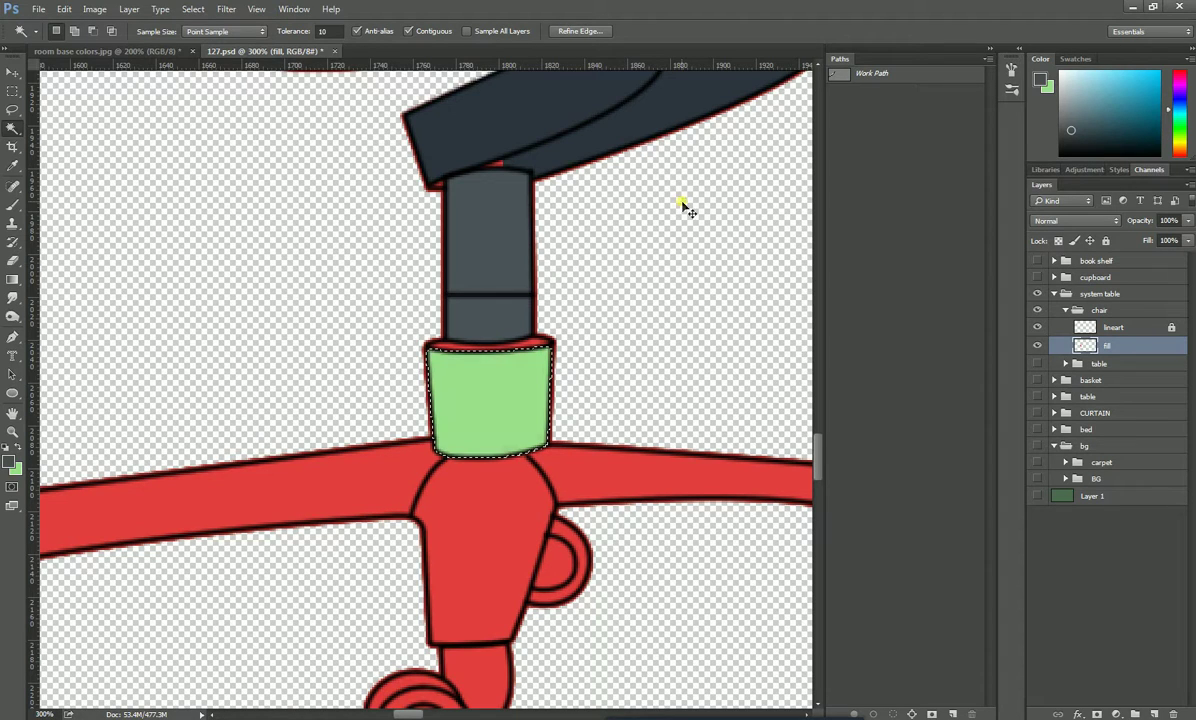
key(ctrl+z)
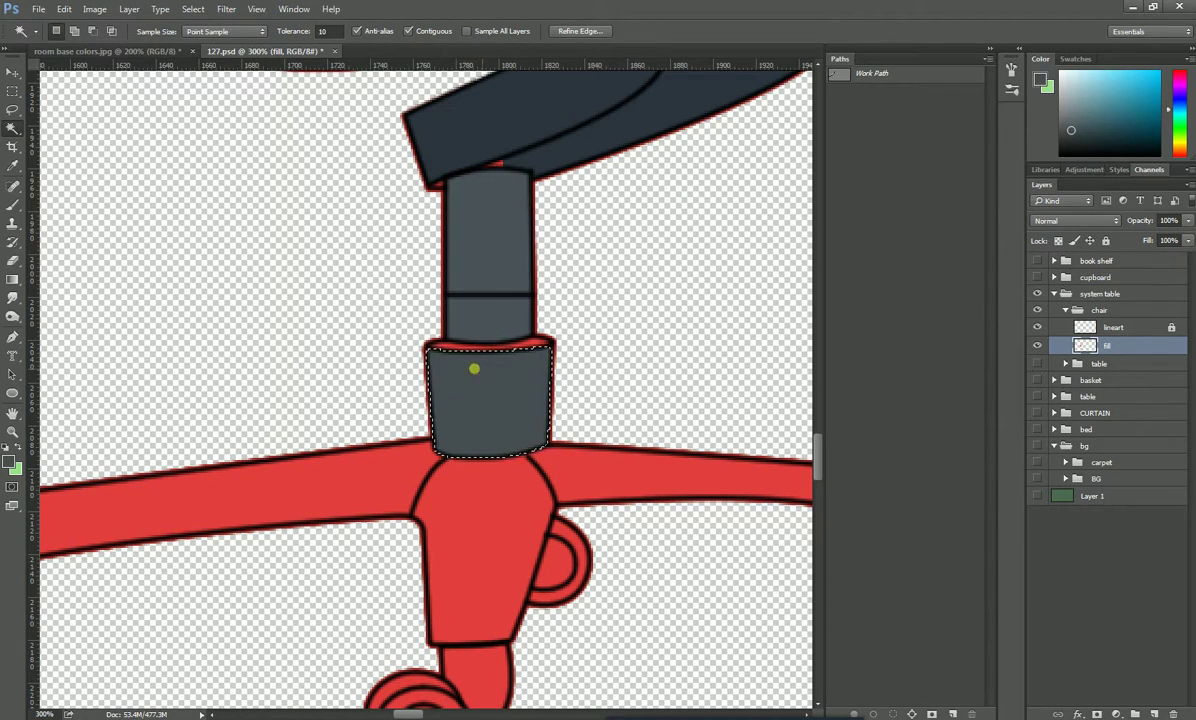
key(ctrl+d)
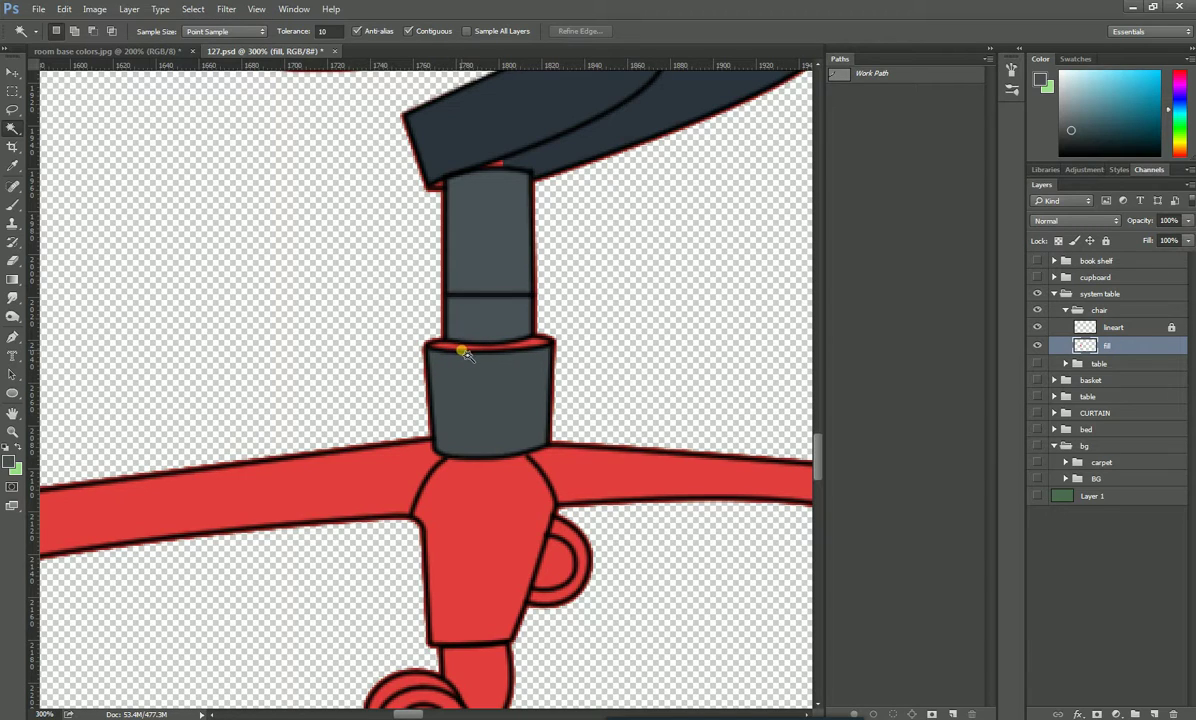
- Brush grey over the red band on top of the collar
key(b)
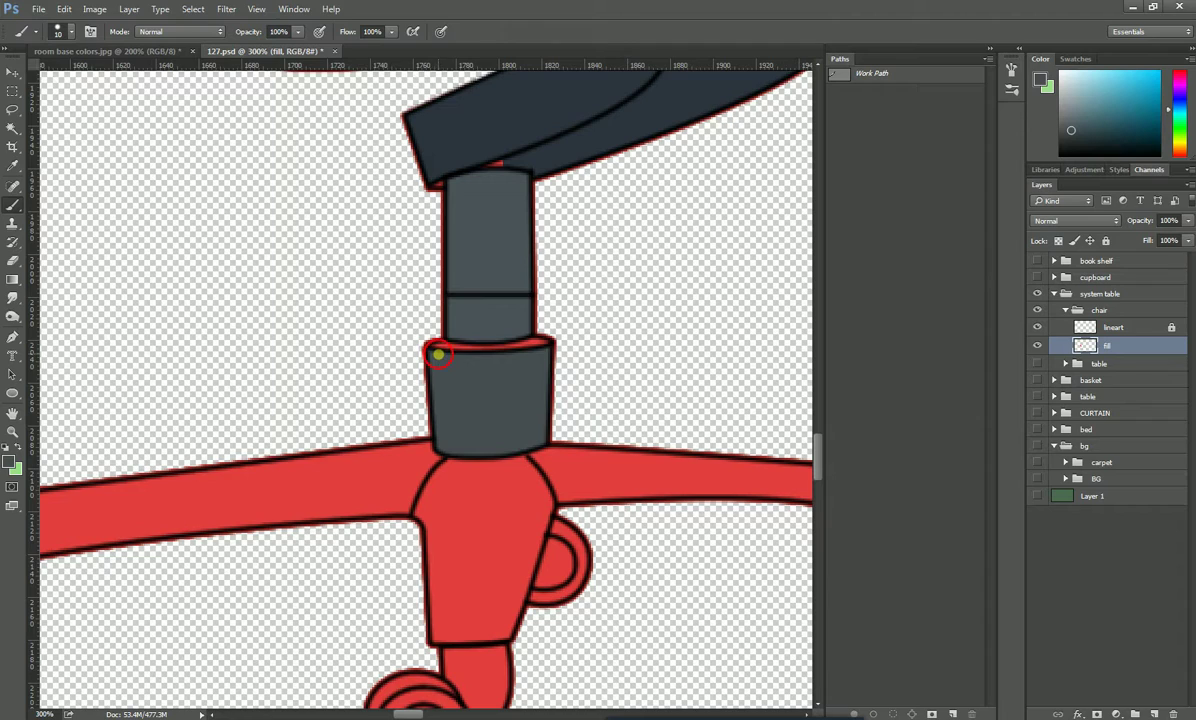
drag(469, 366, 545, 358)
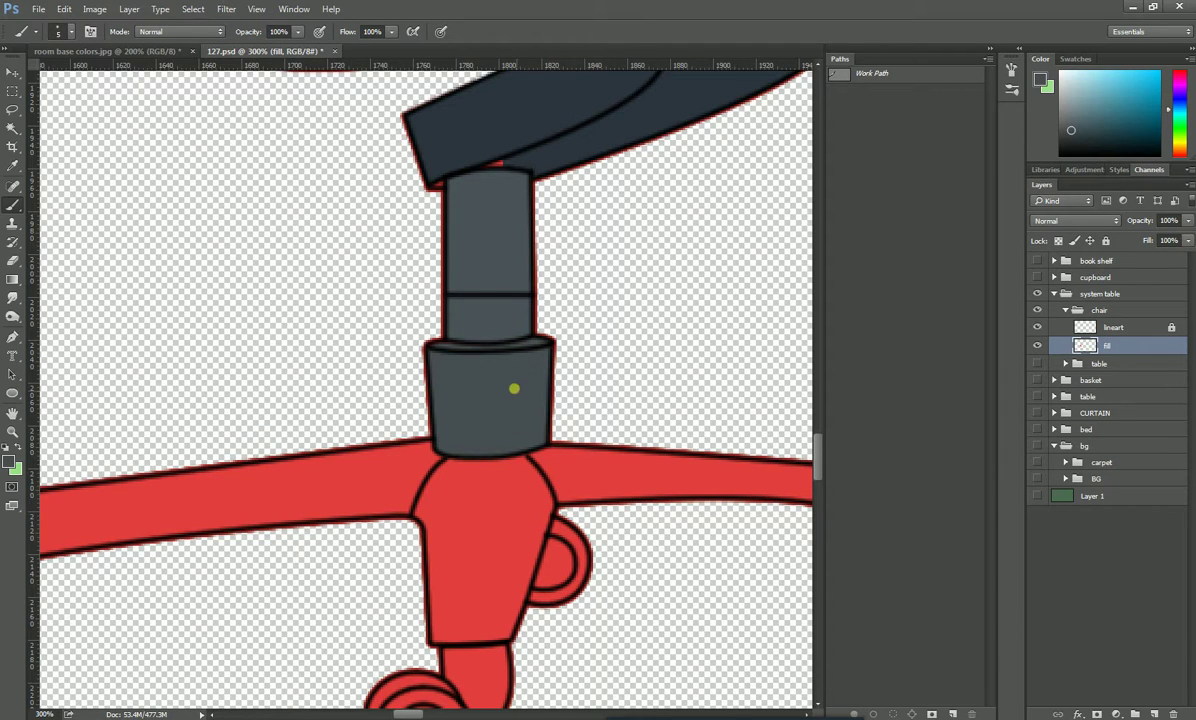
scroll(514, 388, up, 5)
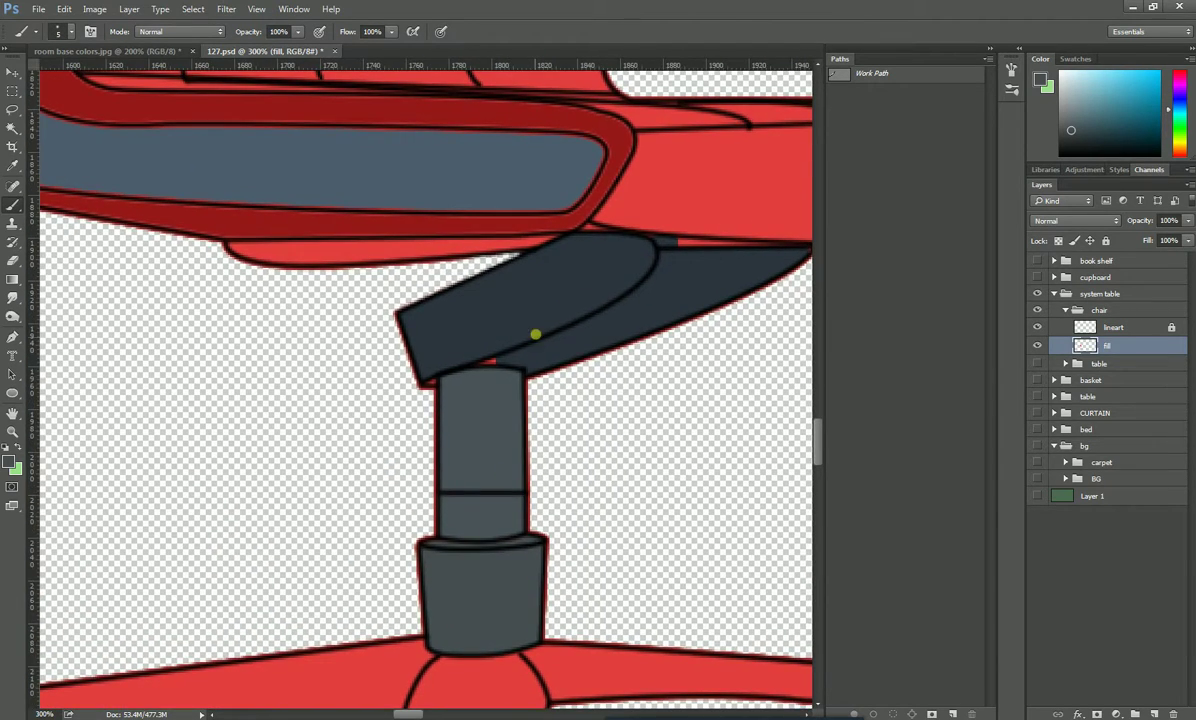
- Sample the dark grey-blue of the seat bracket as the brush colour
alt+click(525, 305)
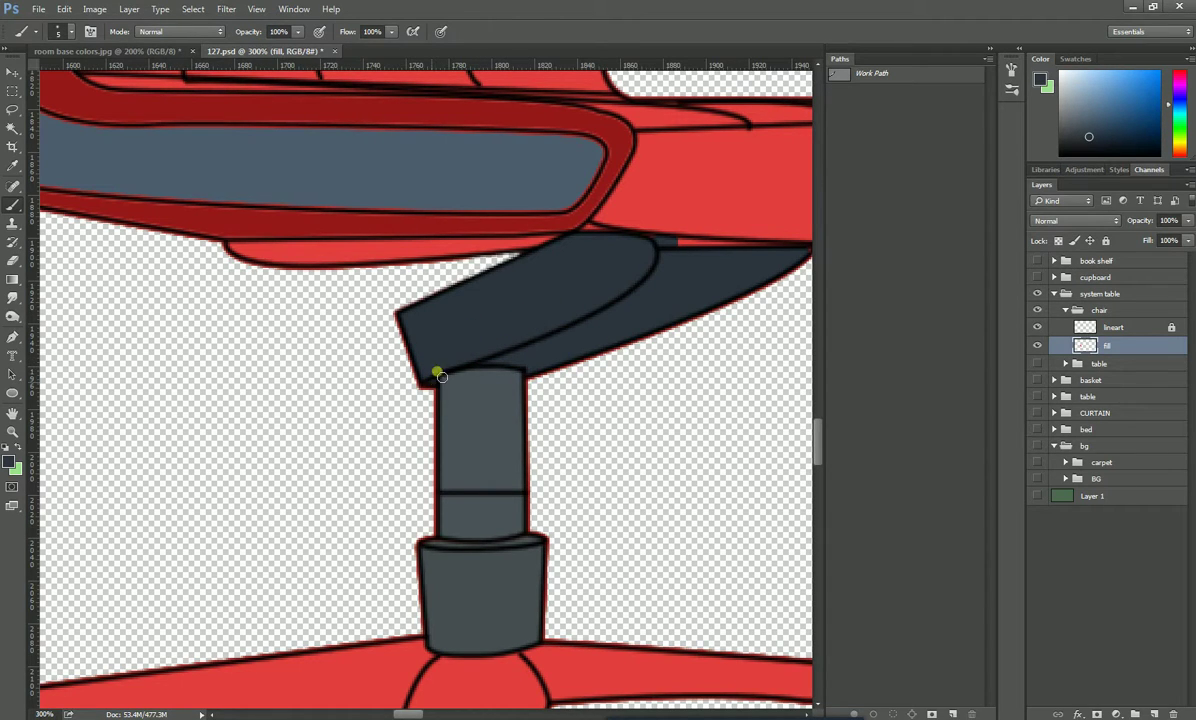
alt+click(656, 250)
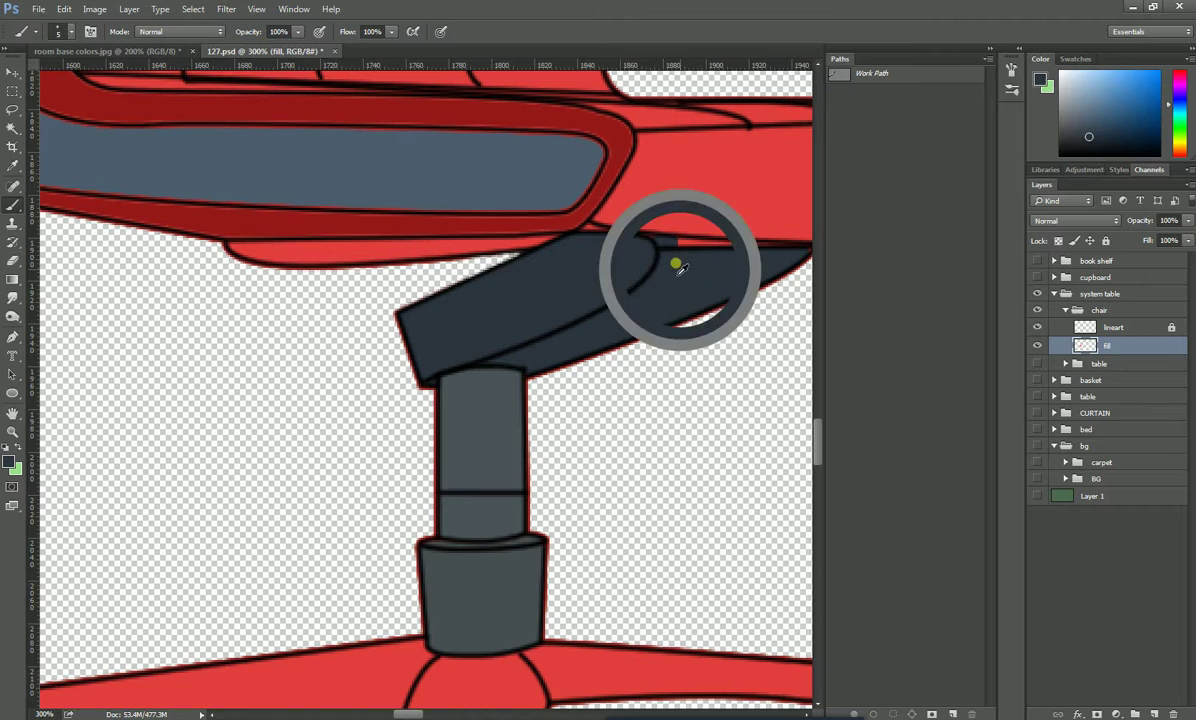
mouse_move(660, 255)
mouse_down()
mouse_move(574, 301)
mouse_move(446, 307)
mouse_move(427, 286)
mouse_move(610, 300)
mouse_up()
click(390, 286)
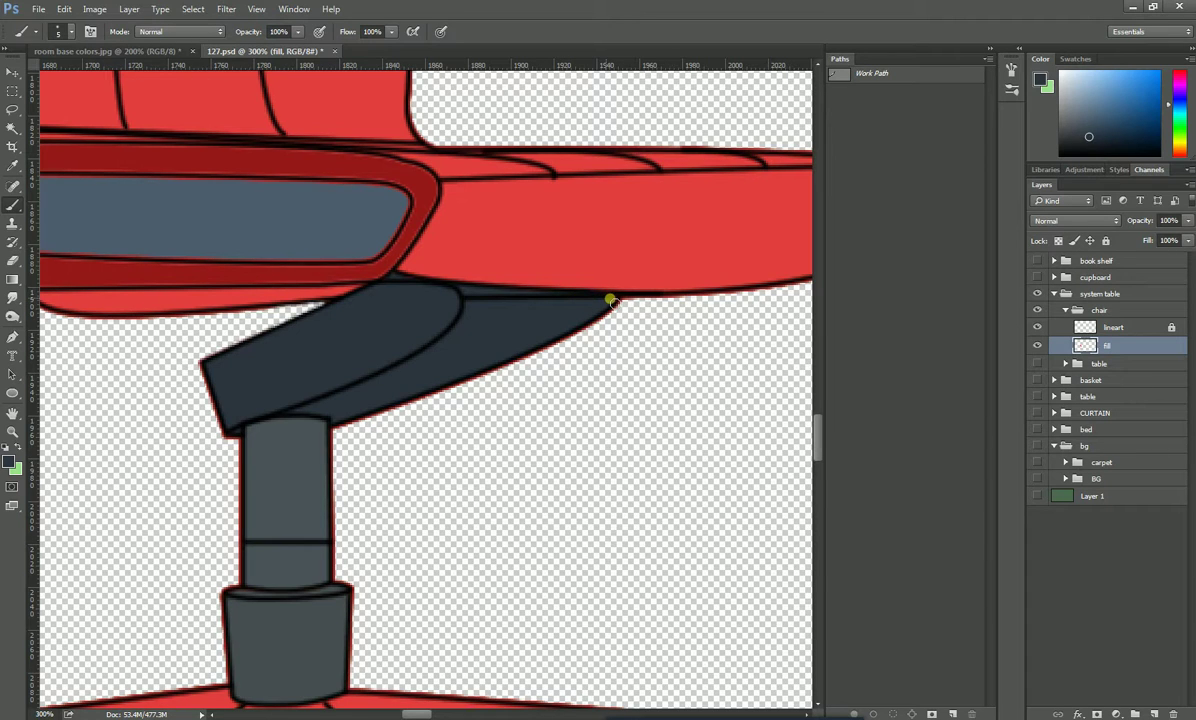
drag(544, 331, 566, 395)
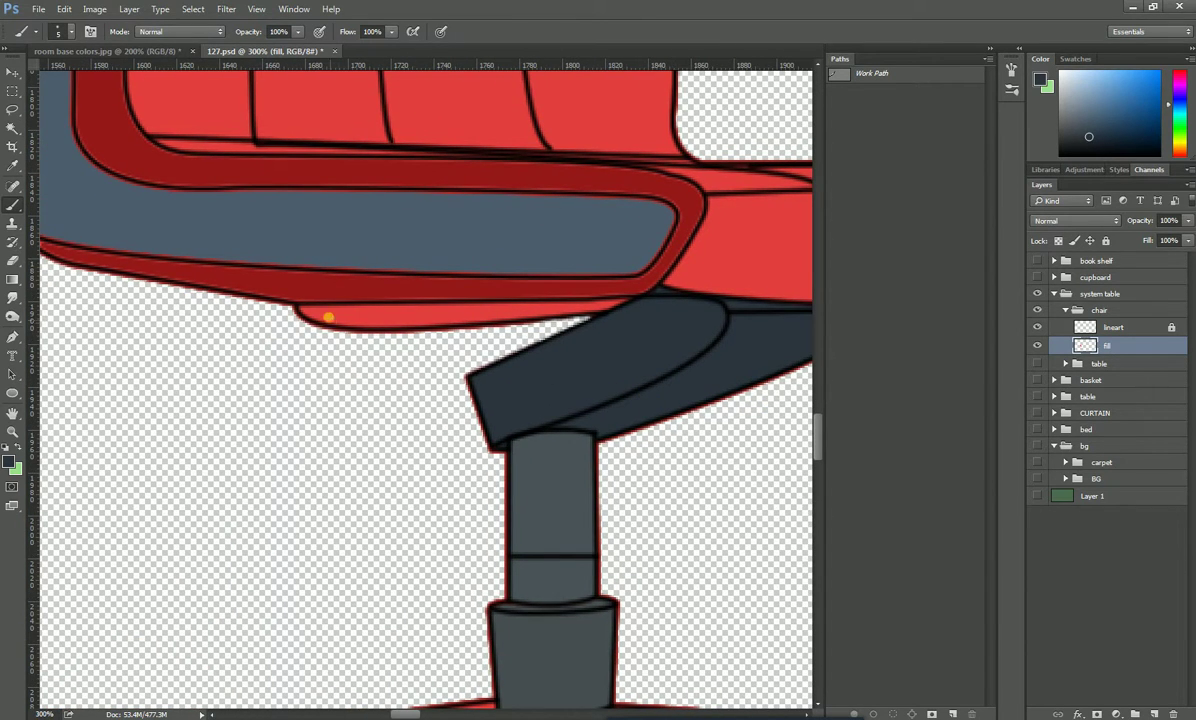
- Paint over the leftover red strip under the seat, then zoom out to the whole chair
drag(305, 314, 353, 326)
shift+click(451, 321)
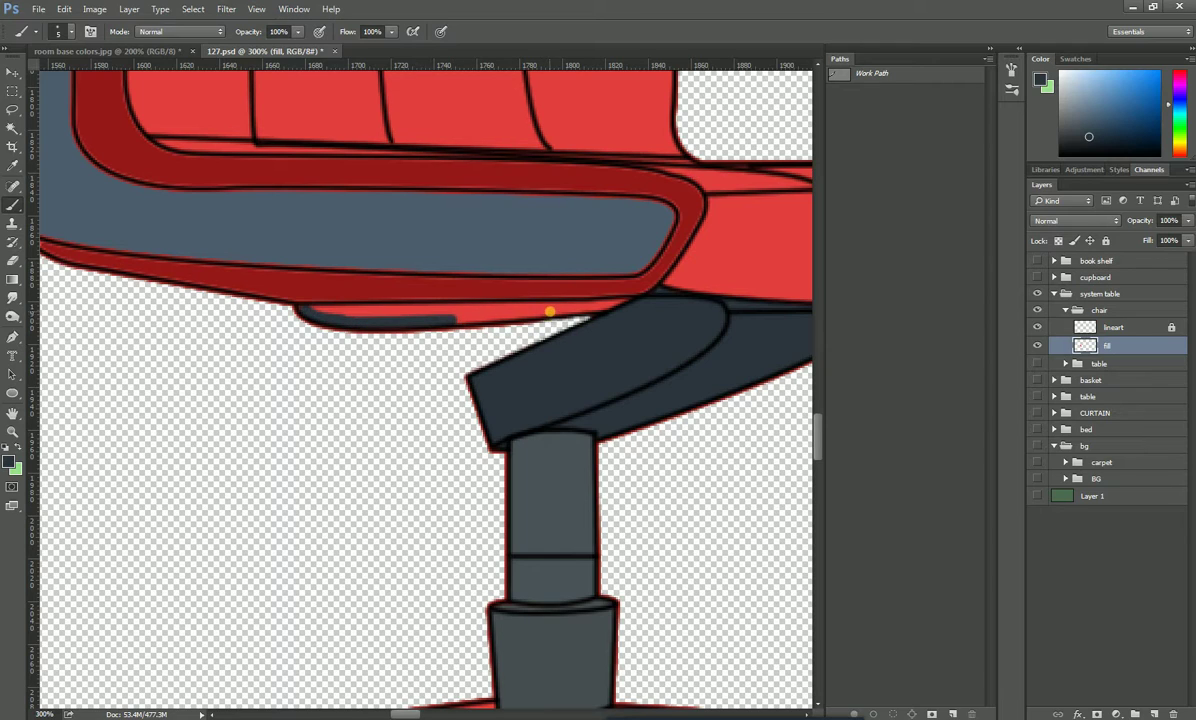
shift+click(550, 313)
shift+click(589, 305)
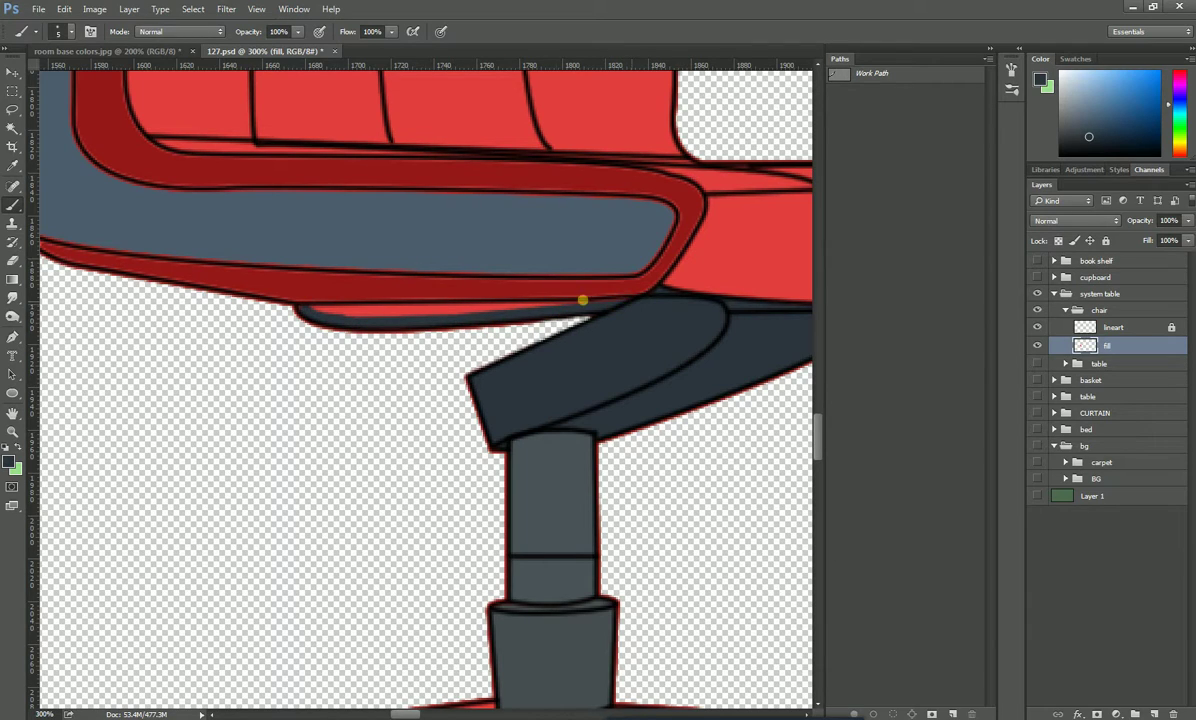
shift+click(480, 311)
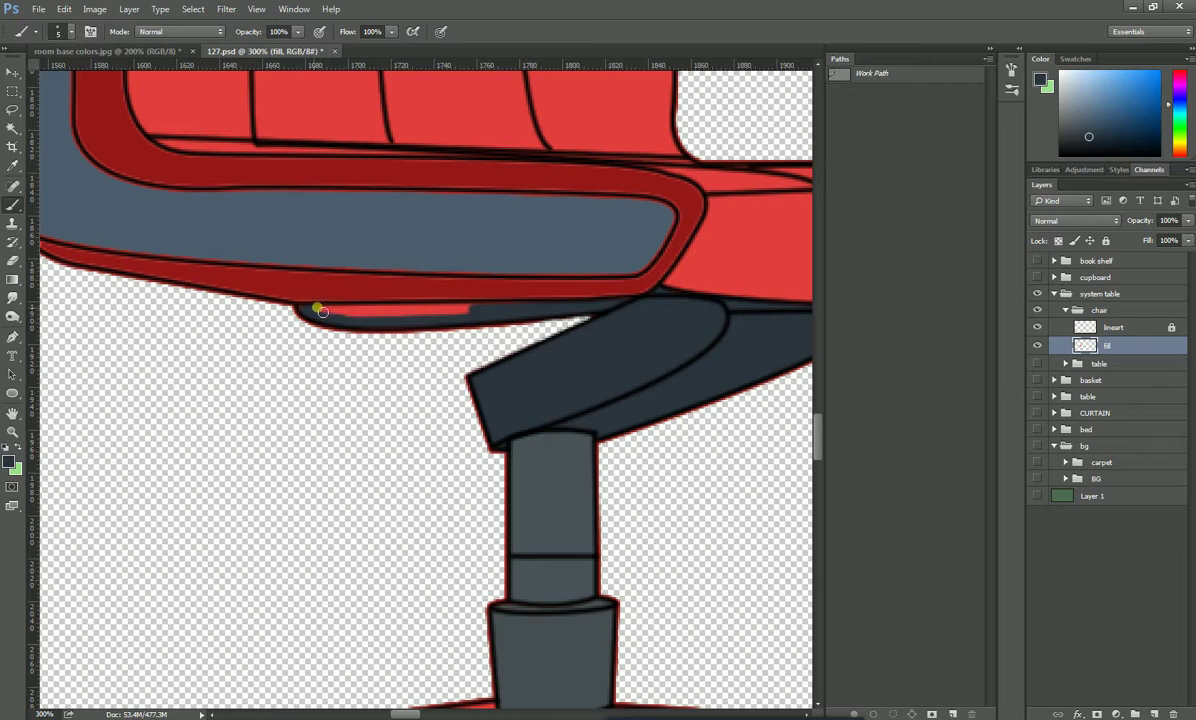
shift+click(372, 316)
drag(393, 316, 346, 316)
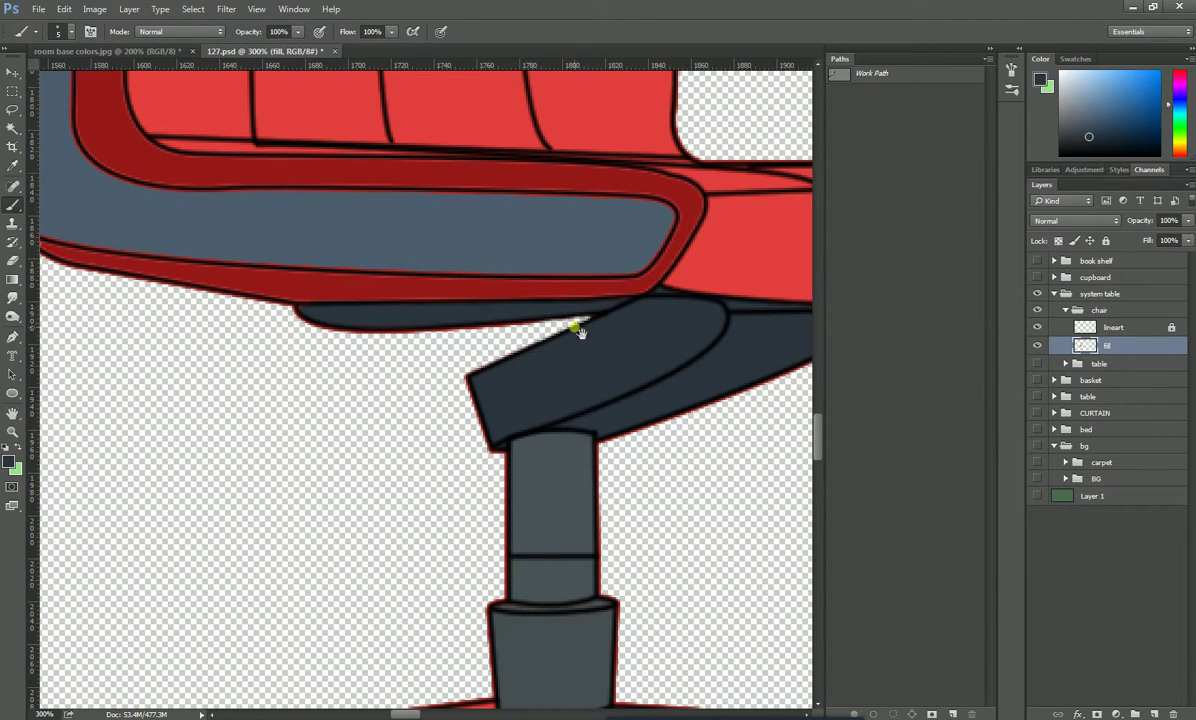
drag(657, 454, 527, 415)
key(ctrl+minus)
key(ctrl+minus)
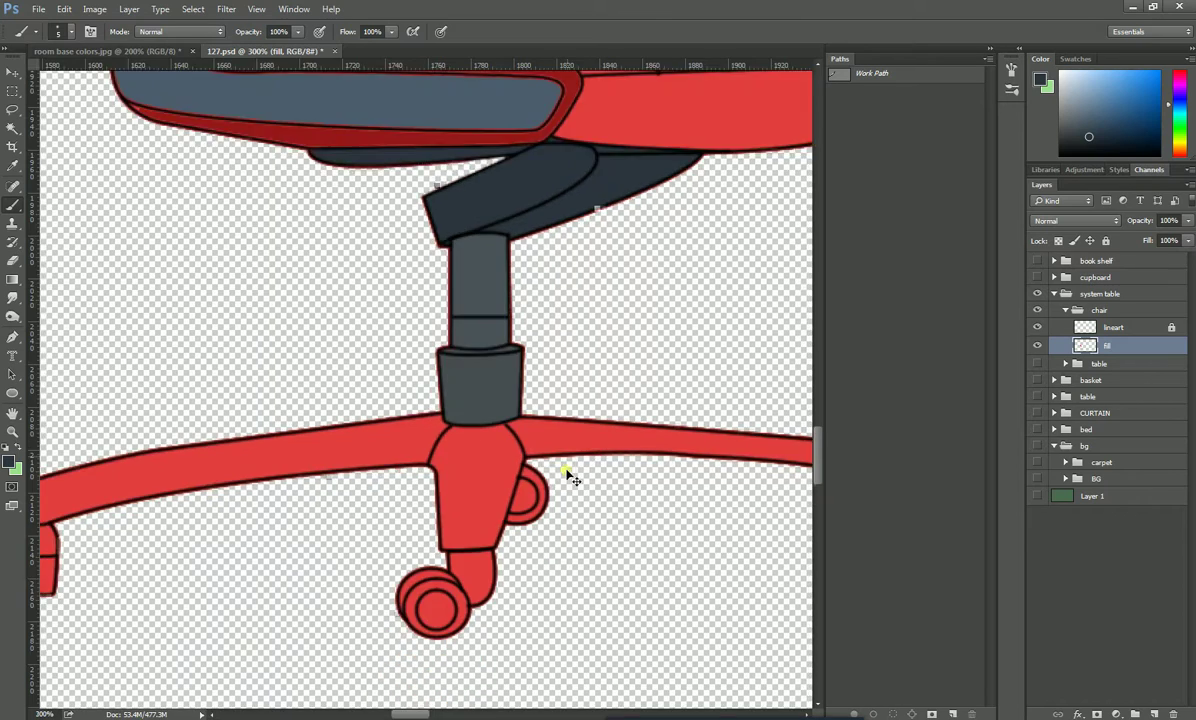
- Sample the base grey from room base colors.jpg, then use the Magic Wand on 127.psd's lineart layer
click(155, 49)
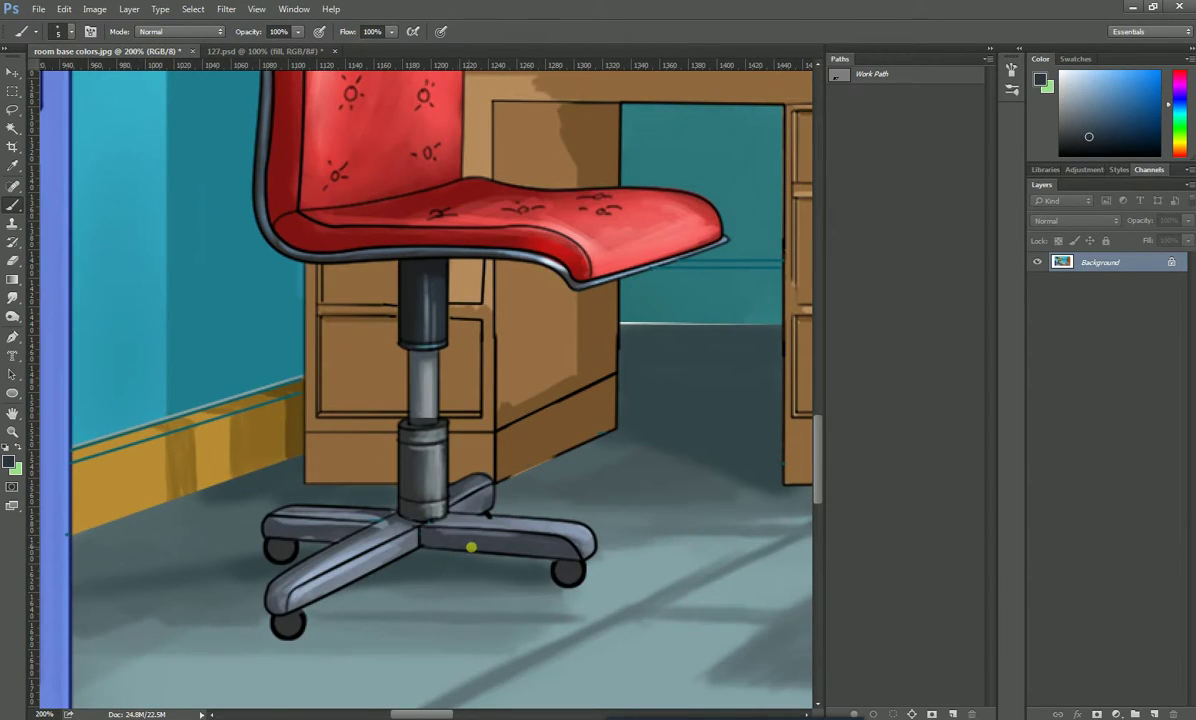
alt+click(508, 548)
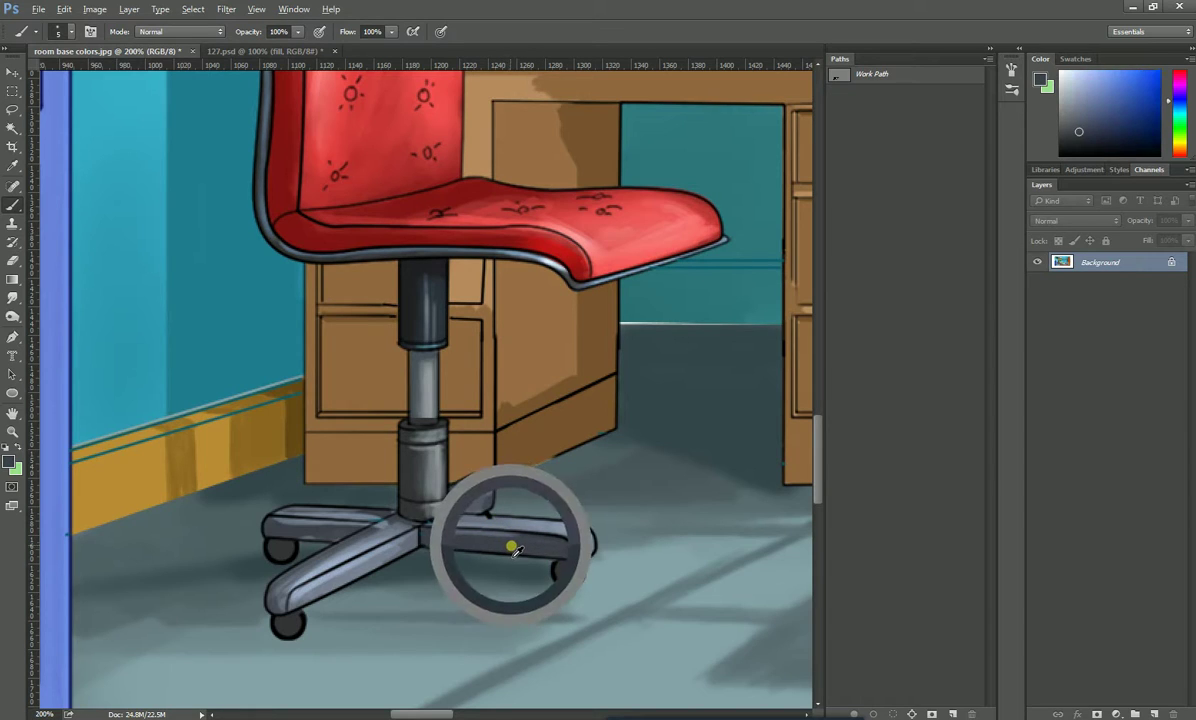
click(240, 49)
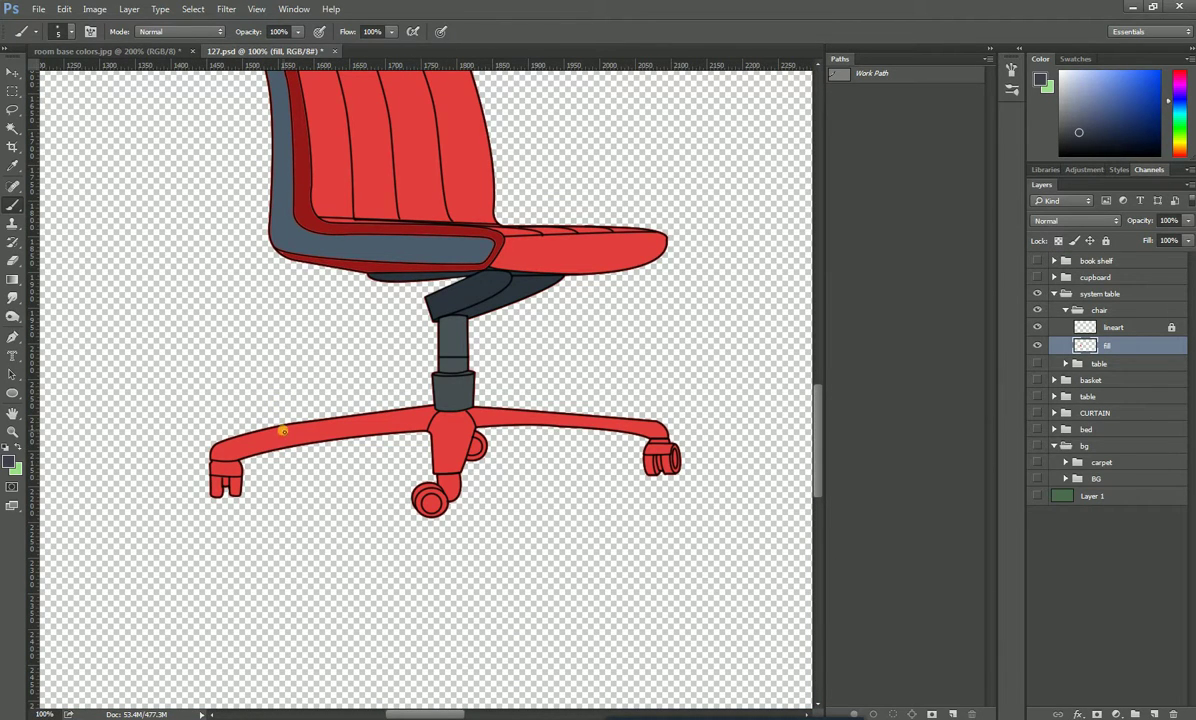
key(w)
click(1140, 329)
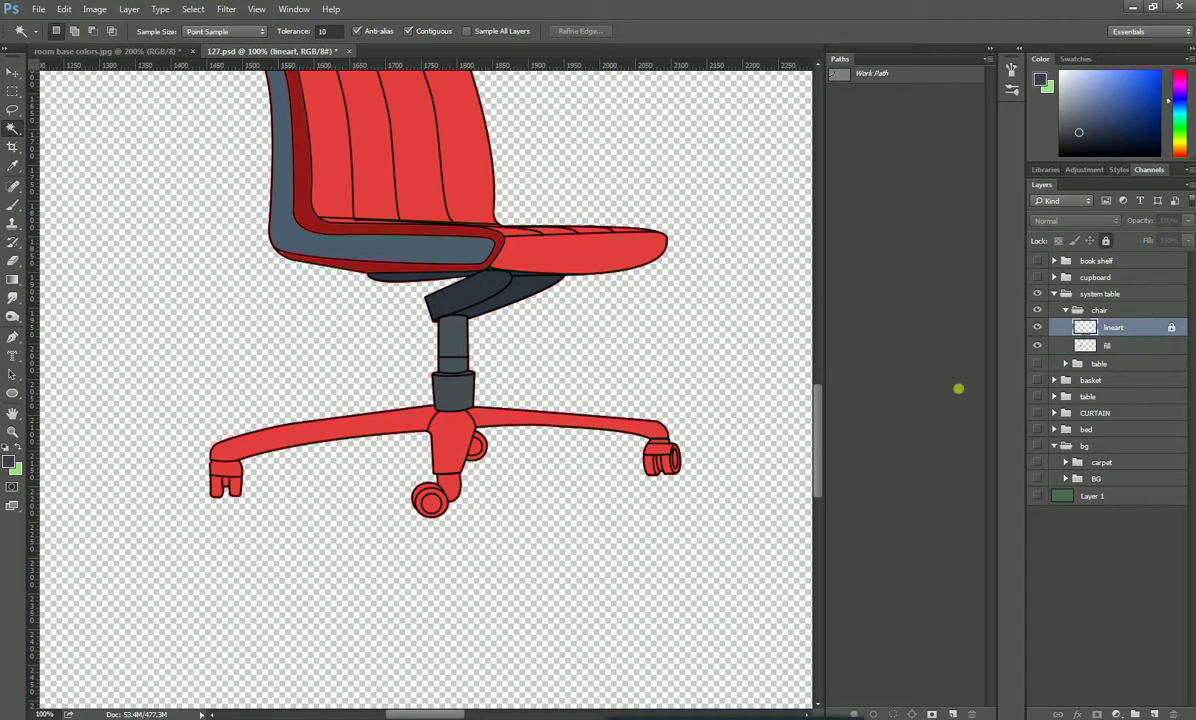
- Select the star base and centre hub, expand the selection, and fill it dark grey on the fill layer
click(330, 440)
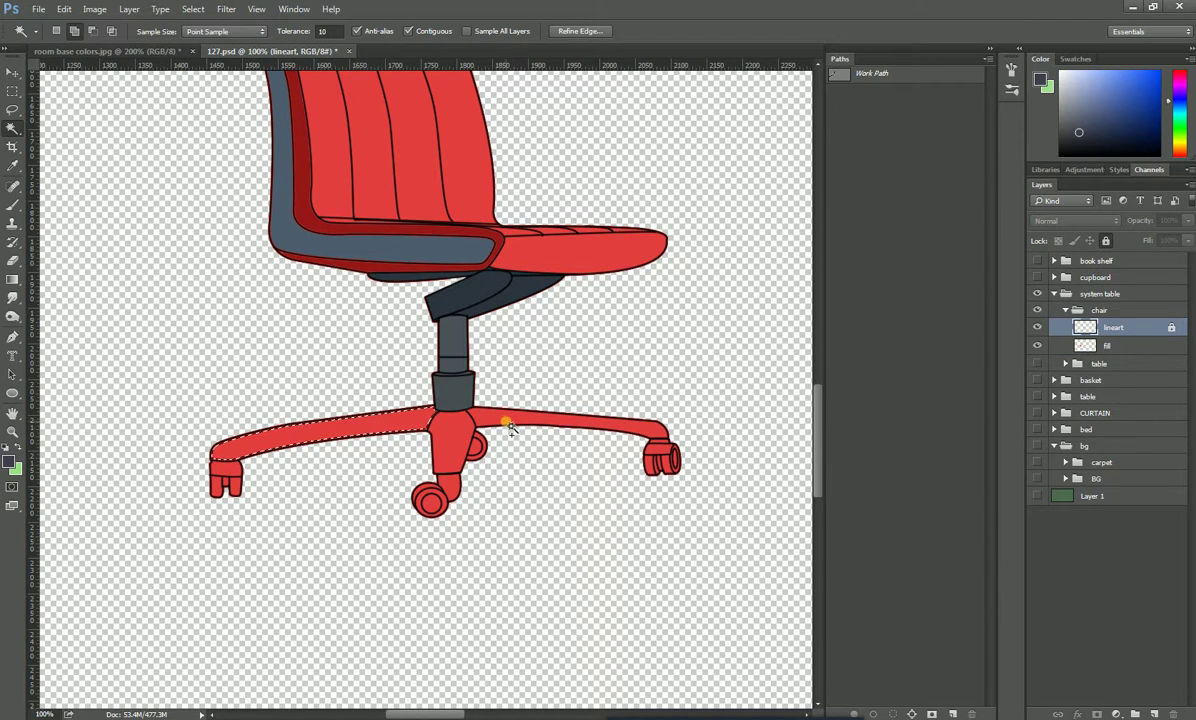
shift+click(452, 447)
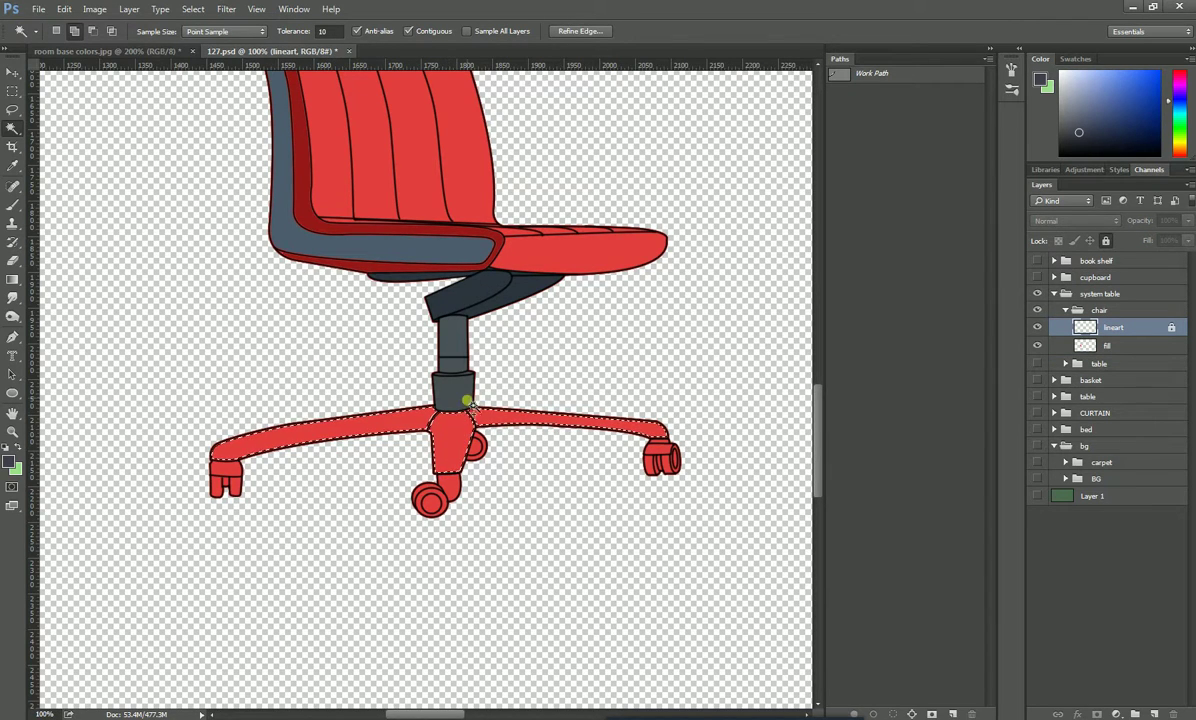
click(195, 9)
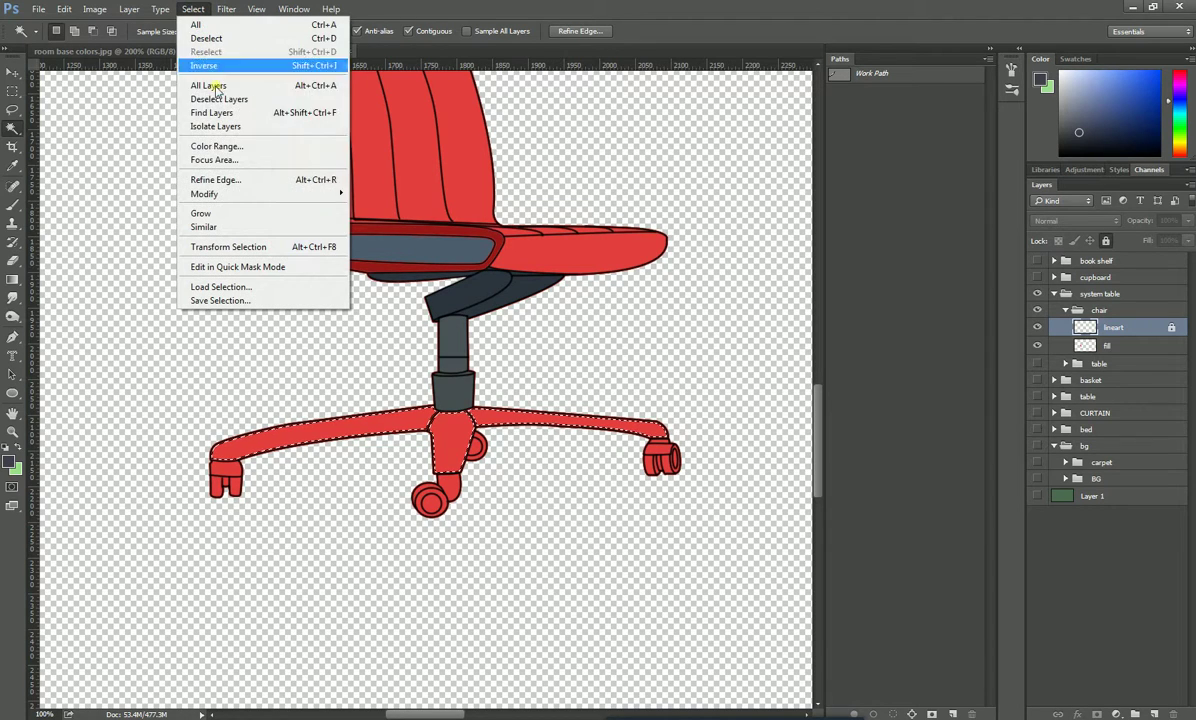
mouse_move(279, 196)
click(378, 221)
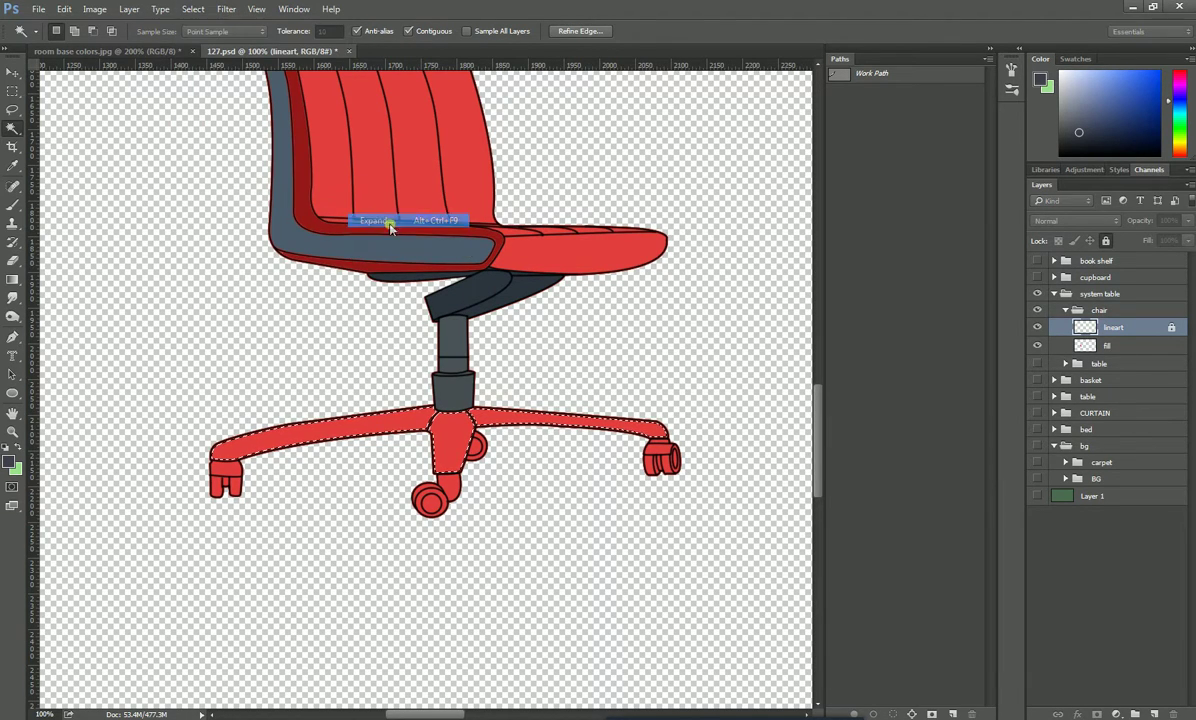
click(673, 250)
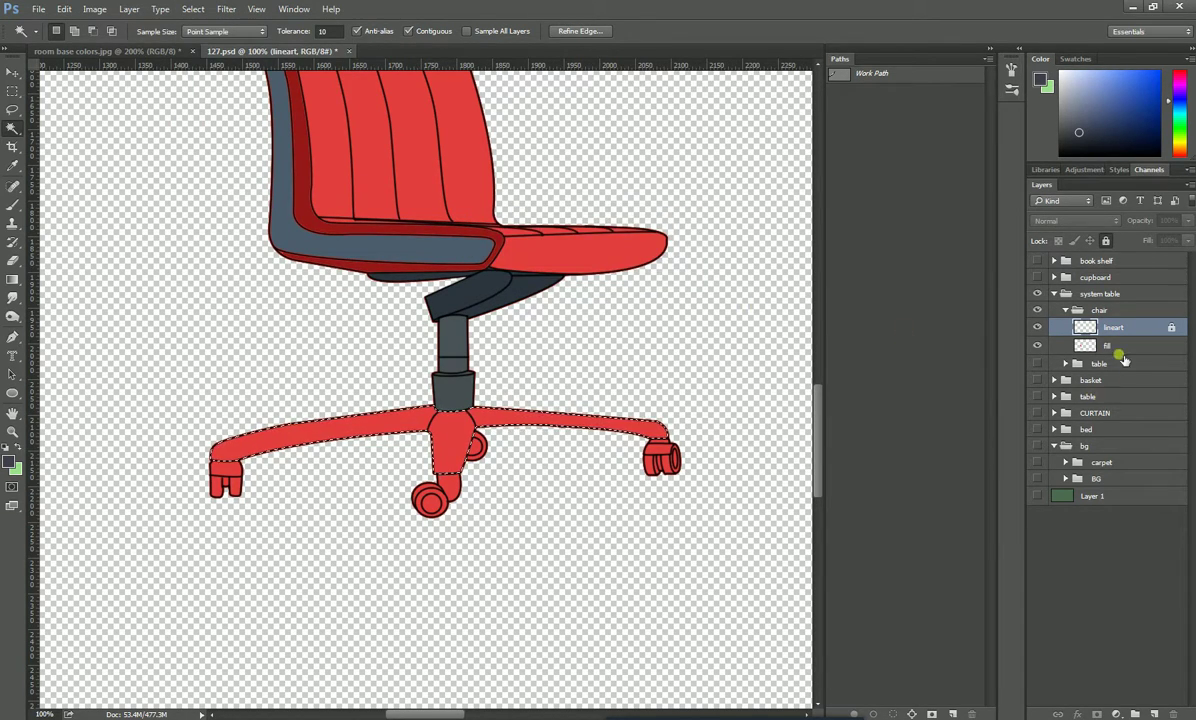
click(1090, 346)
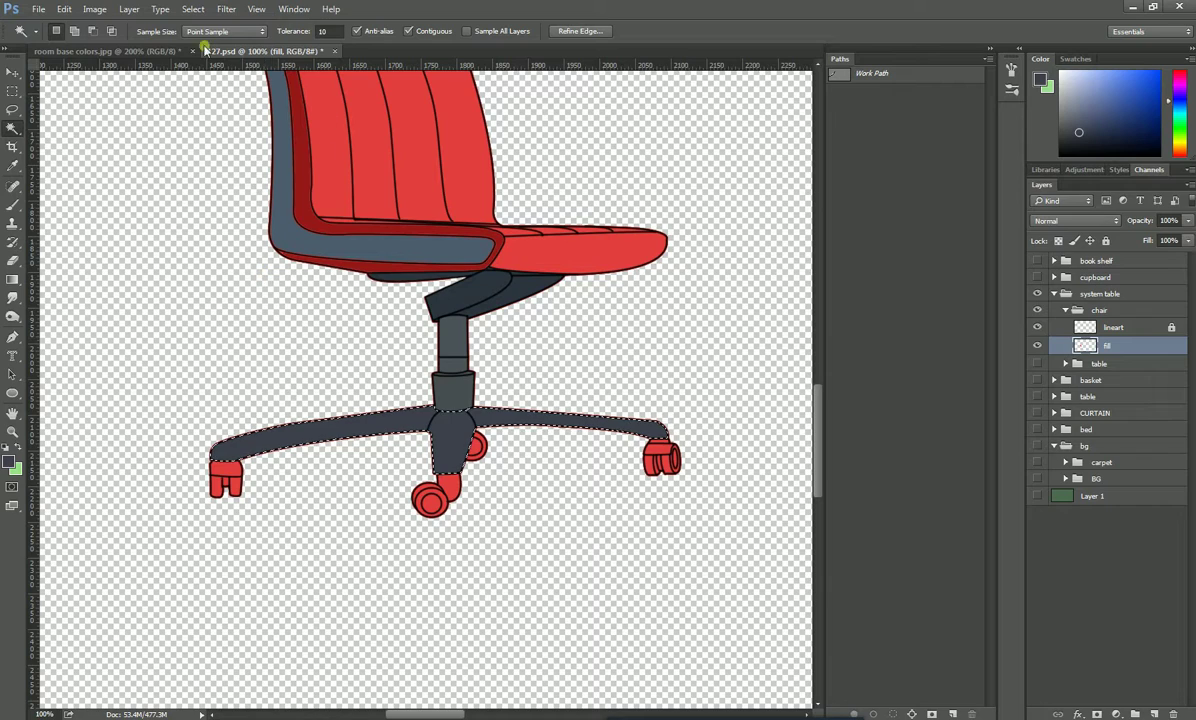
click(150, 50)
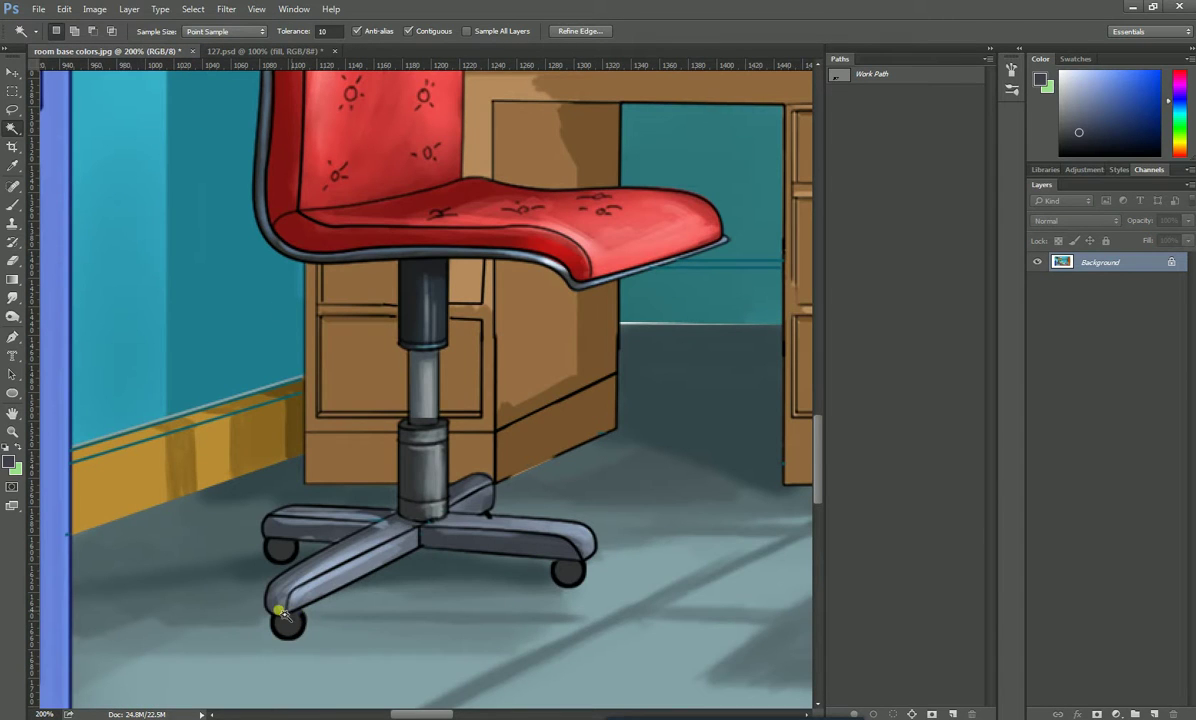
- Sample the darker wheel grey from the reference, then deselect the base in 127.psd
key(b)
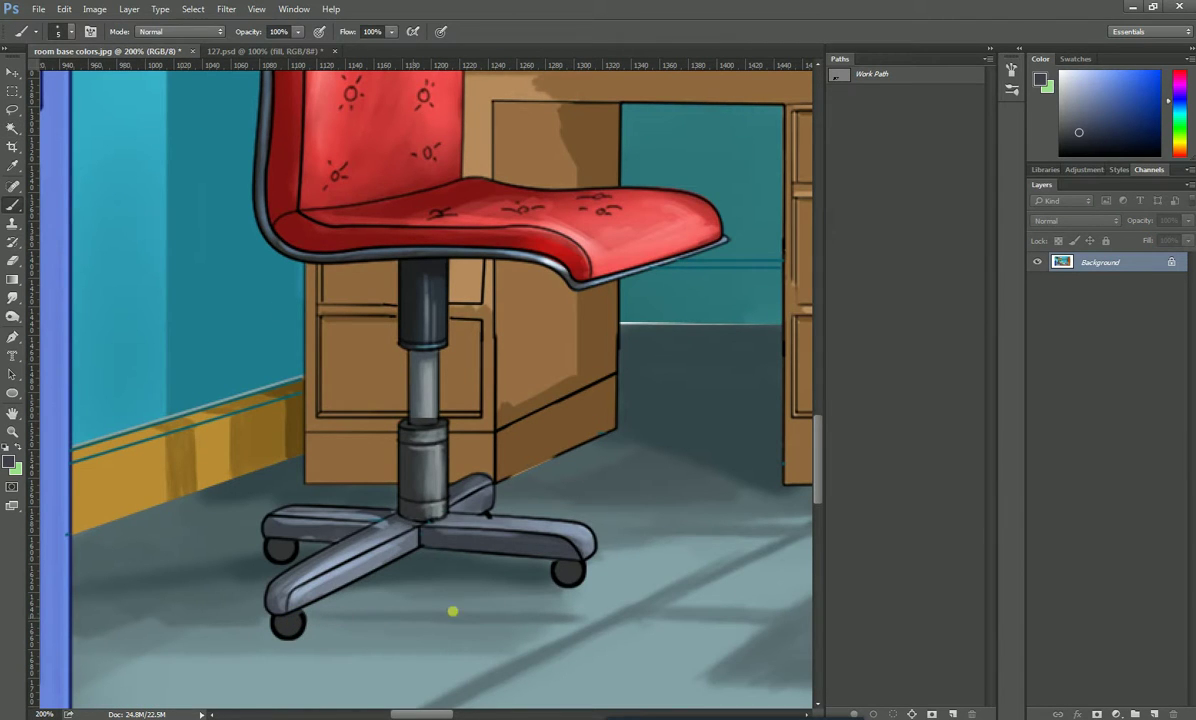
alt+click(533, 538)
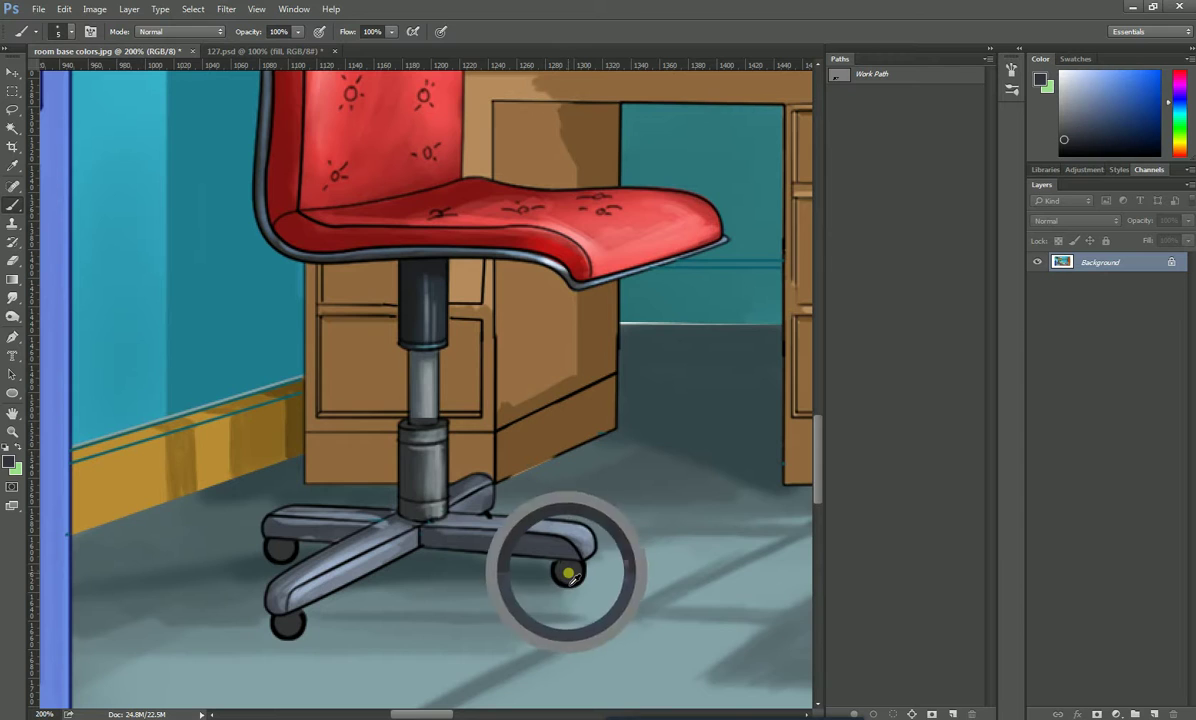
click(270, 50)
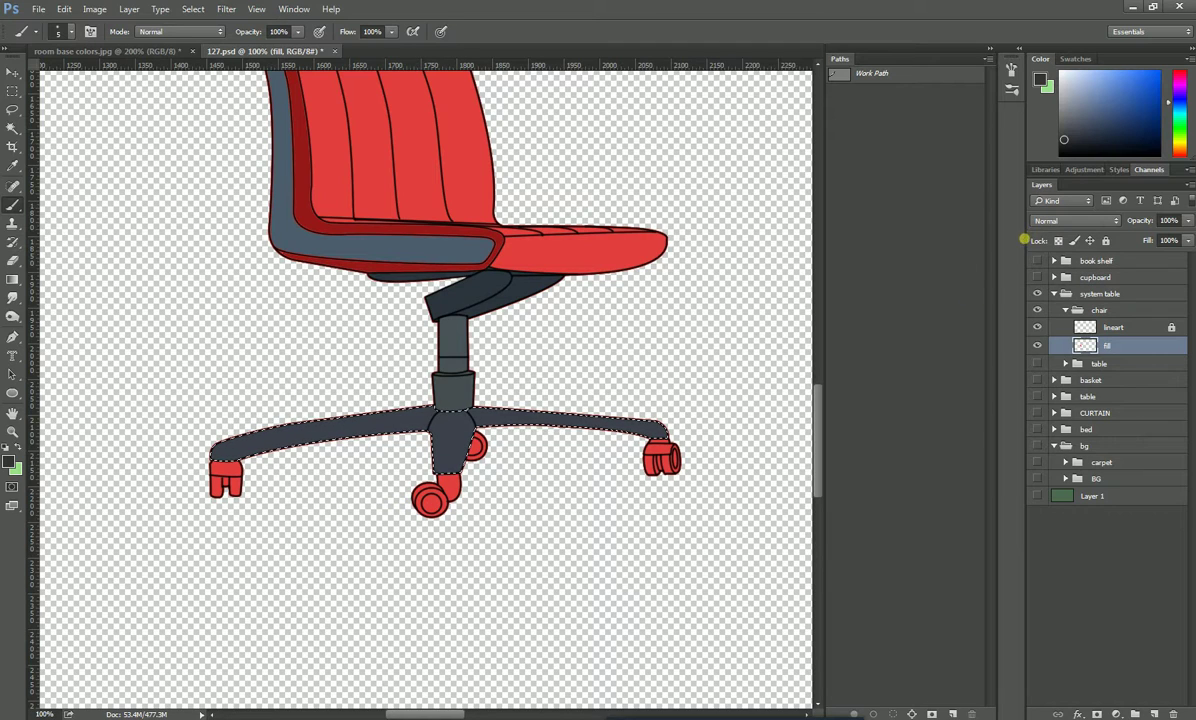
key(ctrl+d)
- Lock the fill layer's transparency and brush the left foot dark grey at sizes 70 and 15
click(1066, 244)
scroll(215, 482, up, 3)
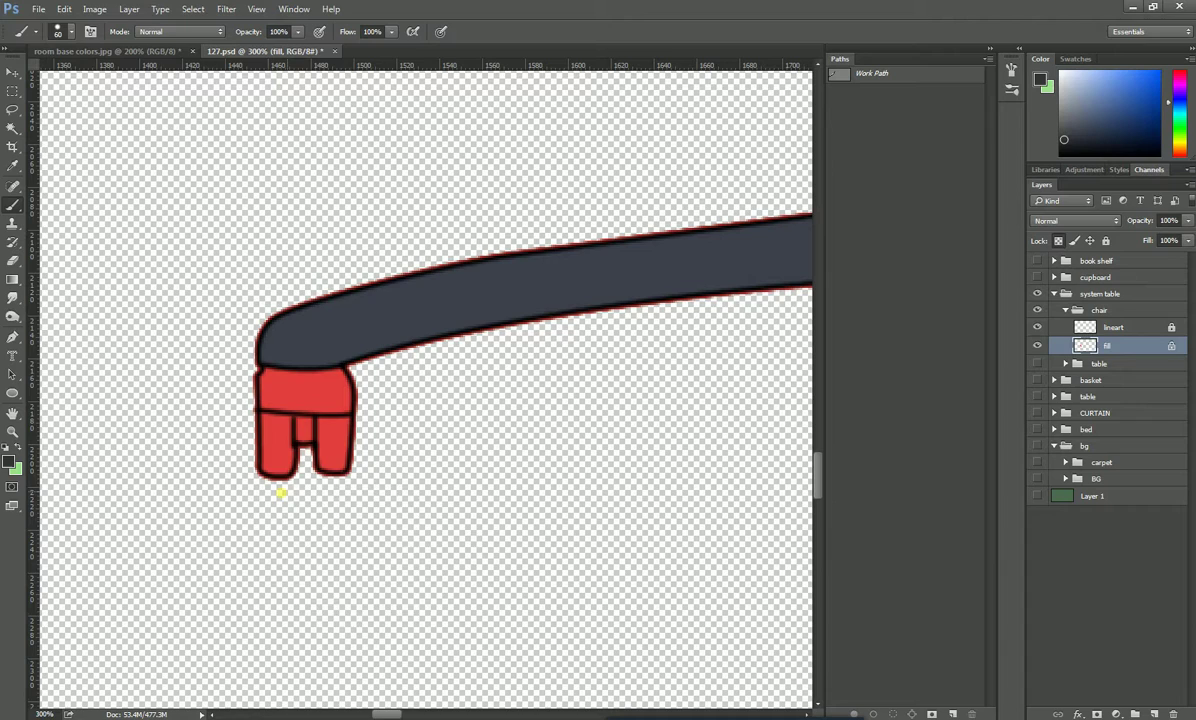
mouse_move(278, 494)
mouse_down()
mouse_move(267, 491)
mouse_move(315, 478)
mouse_up()
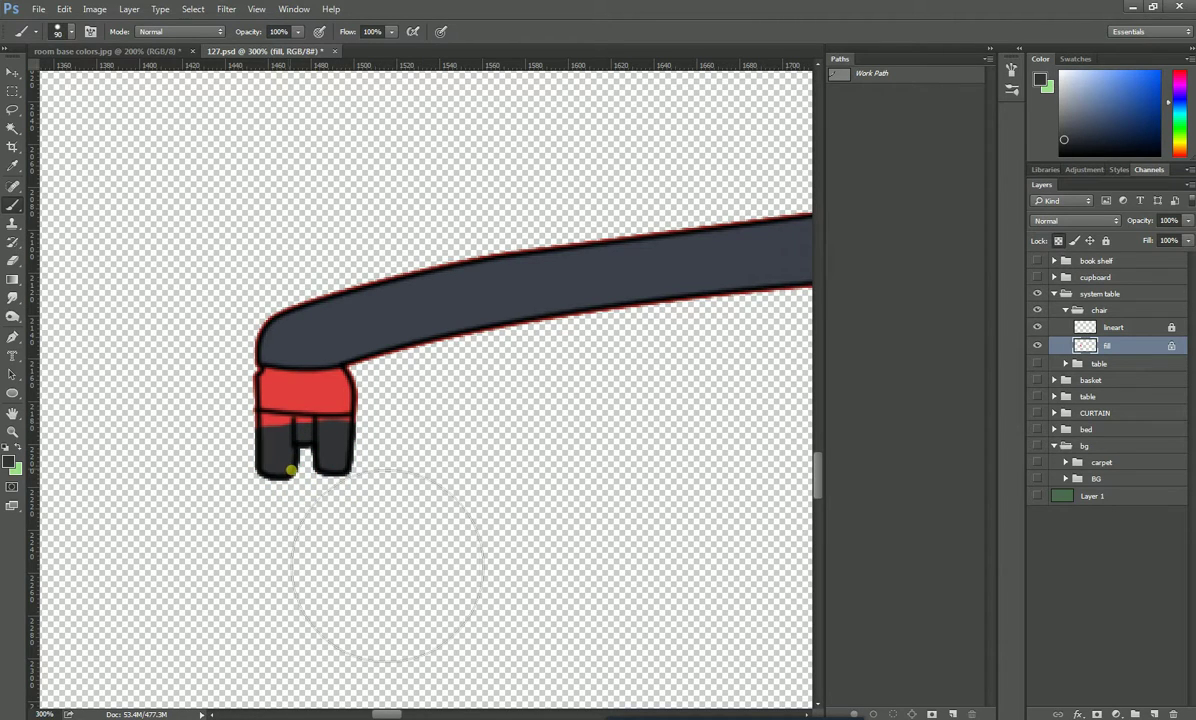
key(bracketleft)
key(bracketleft)
key(bracketleft)
key(bracketleft)
key(bracketleft)
key(bracketleft)
key(bracketleft)
key(bracketleft)
key(bracketleft)
mouse_move(272, 428)
mouse_down()
mouse_move(289, 441)
mouse_move(270, 386)
mouse_move(288, 400)
mouse_move(268, 385)
mouse_move(356, 405)
mouse_move(397, 432)
mouse_up()
- Paint the stem, wheel caps and right wheel dark grey
scroll(500, 450, right, 10)
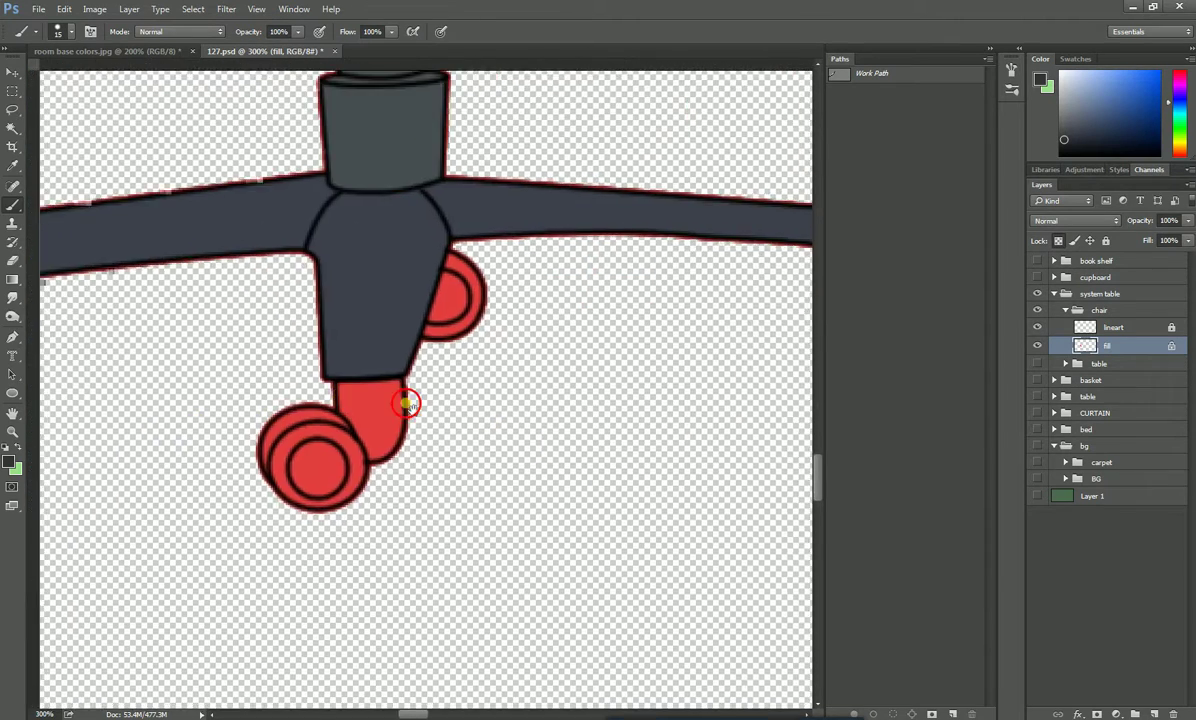
mouse_move(278, 448)
mouse_down()
mouse_move(301, 490)
mouse_move(303, 456)
mouse_move(317, 449)
mouse_move(372, 503)
mouse_move(342, 470)
mouse_move(406, 511)
mouse_move(435, 488)
mouse_move(417, 463)
mouse_move(360, 442)
mouse_move(392, 430)
mouse_up()
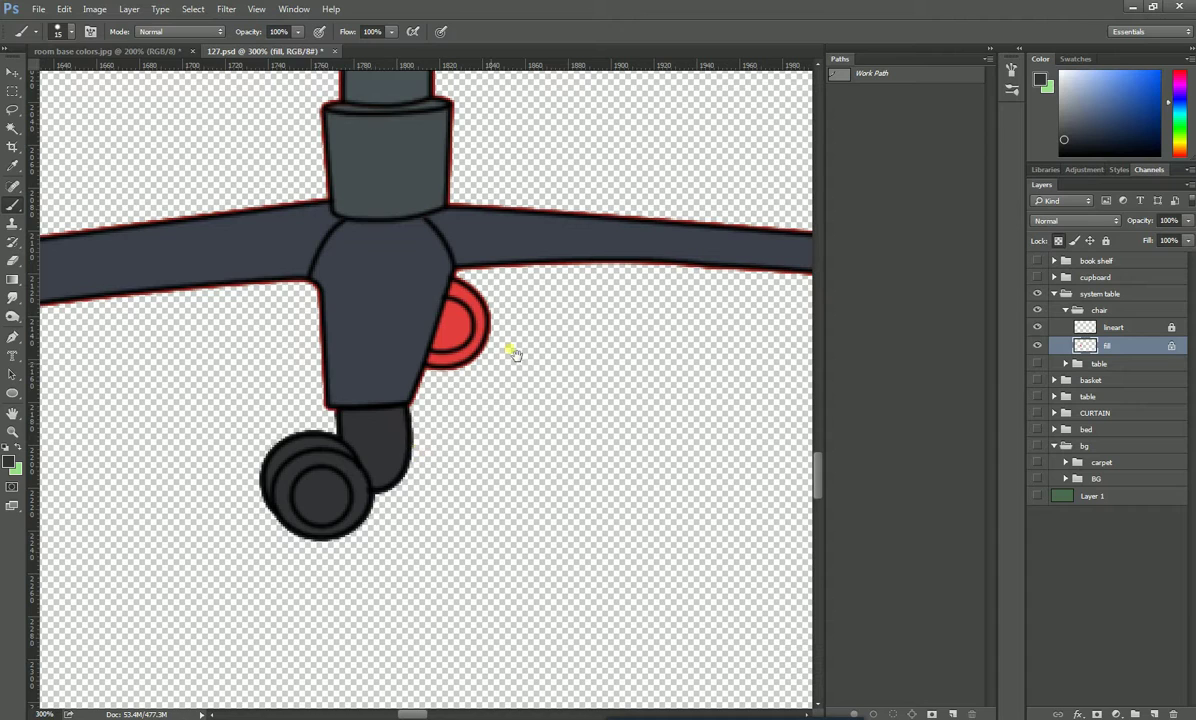
drag(513, 350, 483, 400)
mouse_move(412, 437)
mouse_down()
mouse_move(405, 345)
mouse_move(424, 352)
mouse_move(445, 398)
mouse_up()
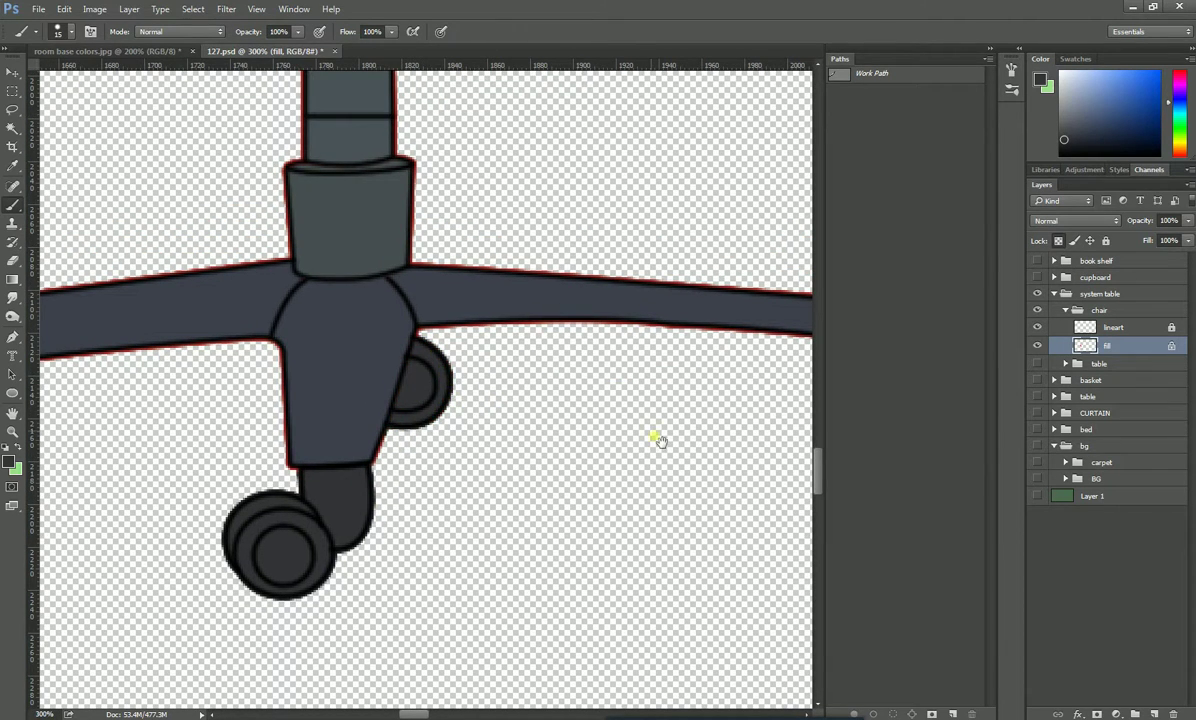
drag(654, 440, 417, 470)
mouse_move(506, 450)
mouse_down()
mouse_move(341, 468)
mouse_move(461, 451)
mouse_move(410, 400)
mouse_move(593, 497)
mouse_up()
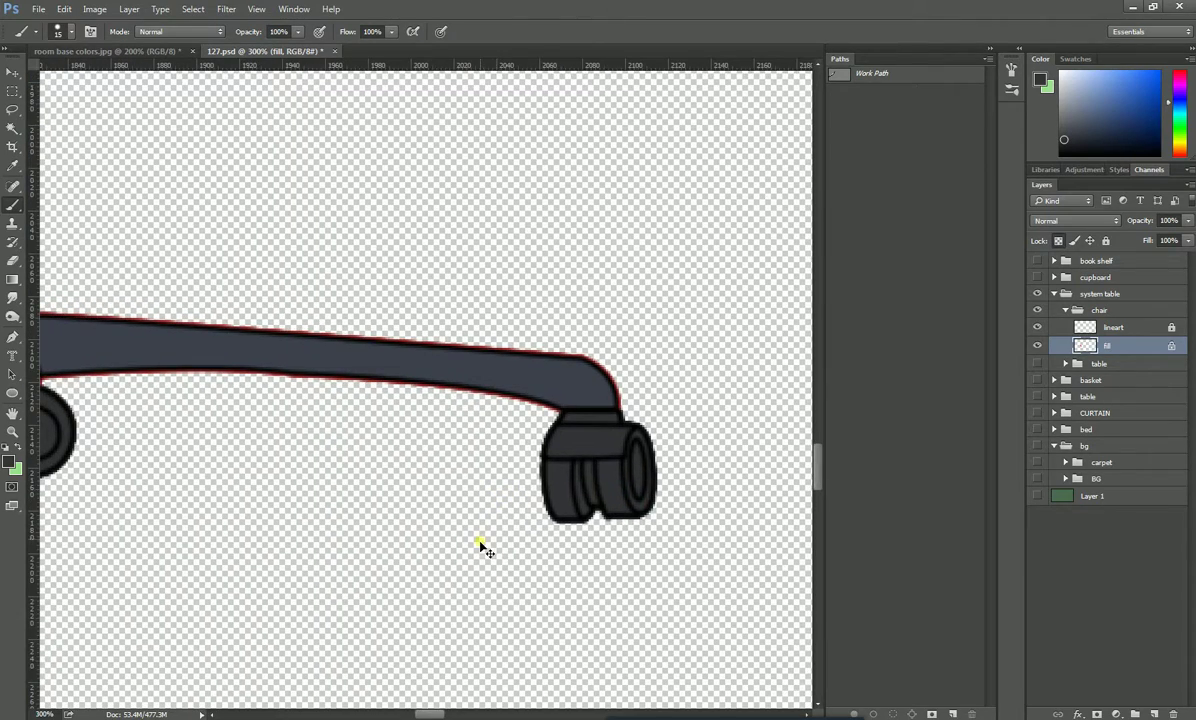
scroll(480, 545, down, 3)
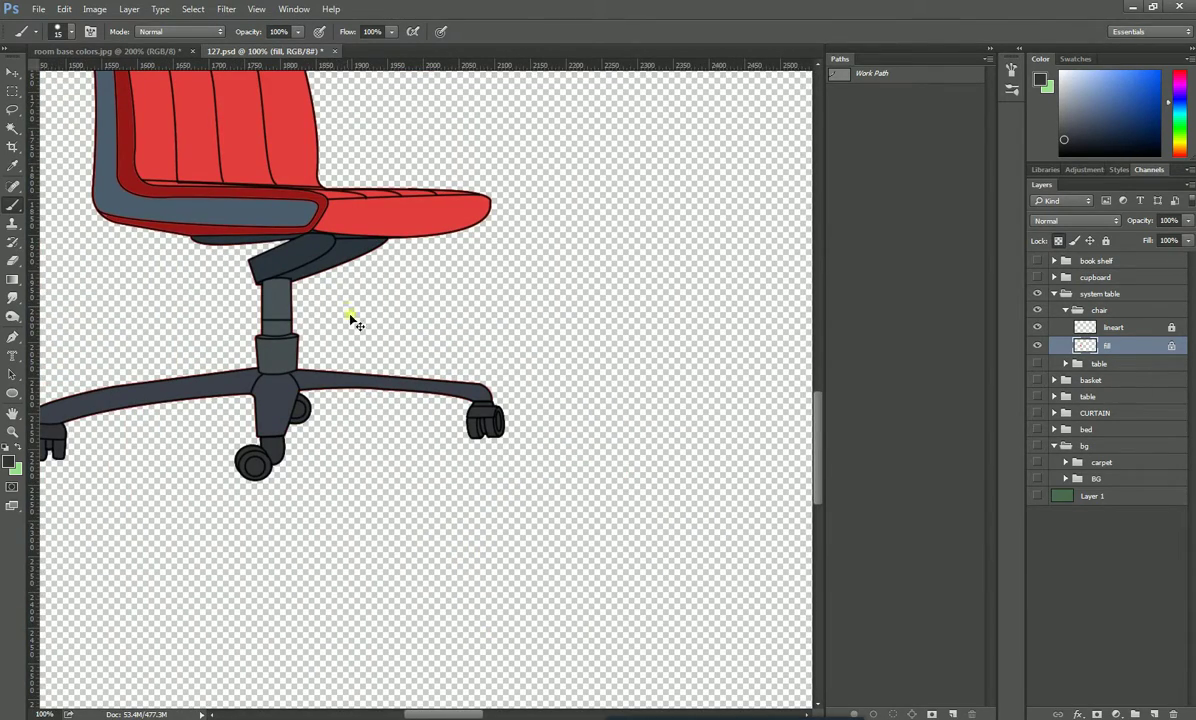
- Collapse the chair layer group in the Layers panel after viewing the full coloured chair
drag(375, 275, 348, 395)
key(ctrl+r)
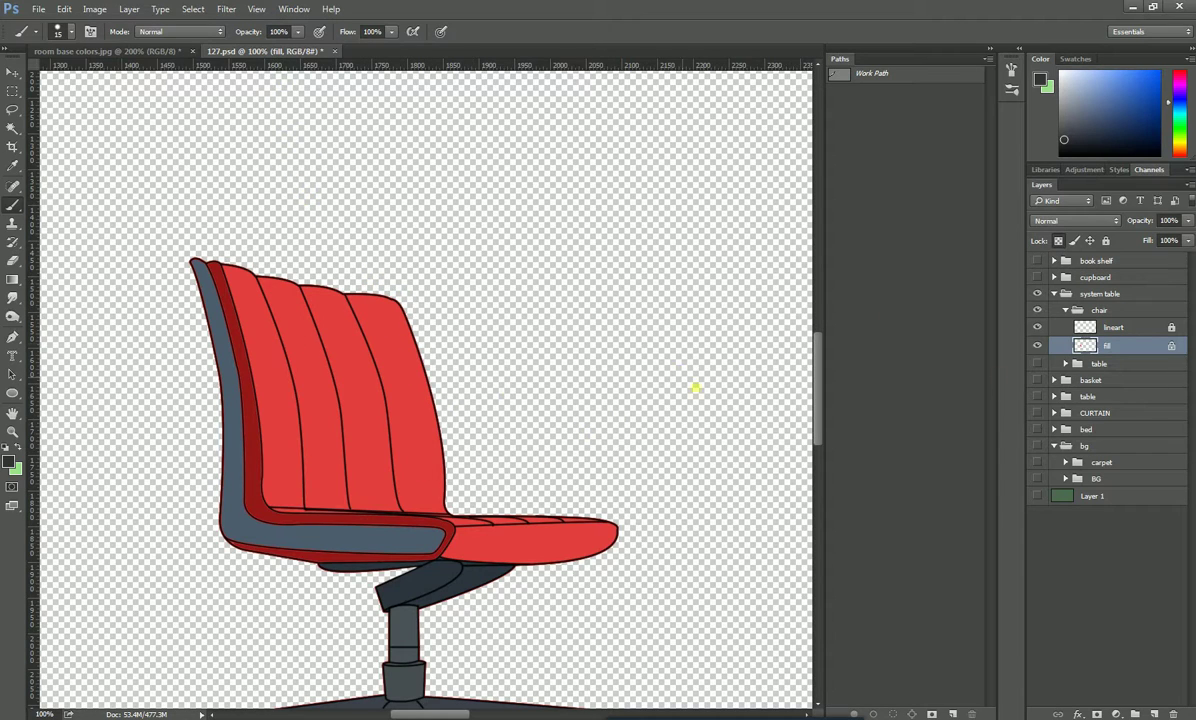
drag(555, 450, 552, 288)
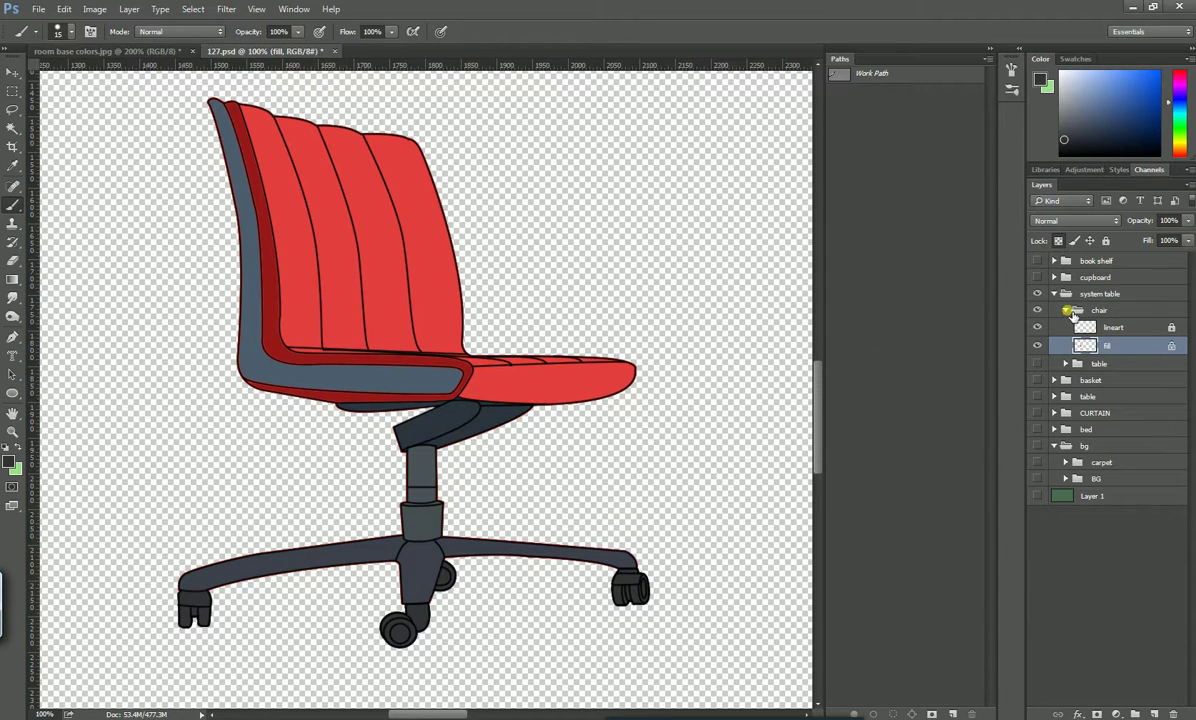
click(1068, 312)
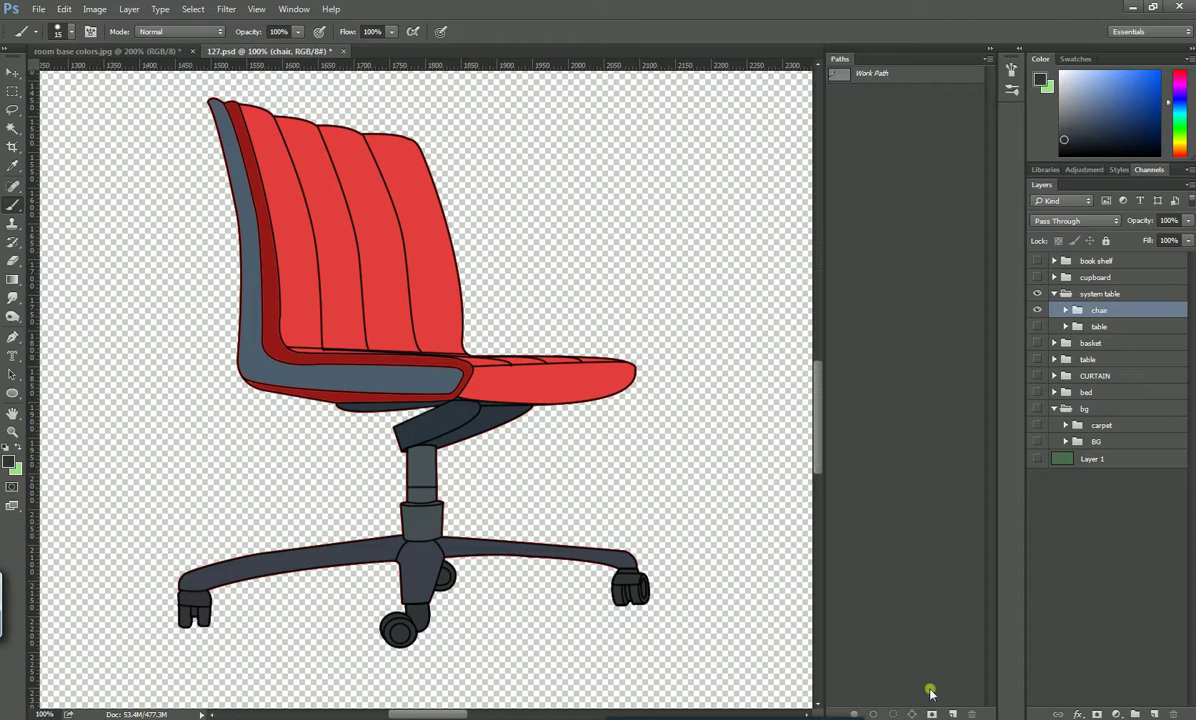
click(1068, 719)
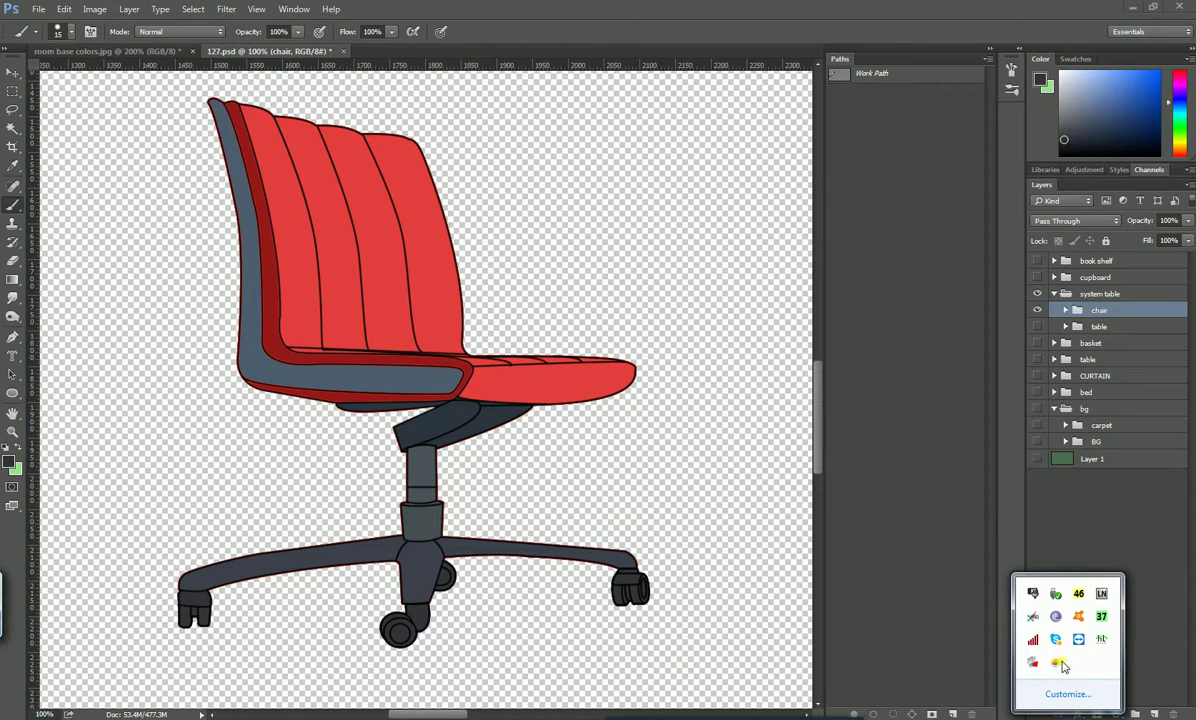